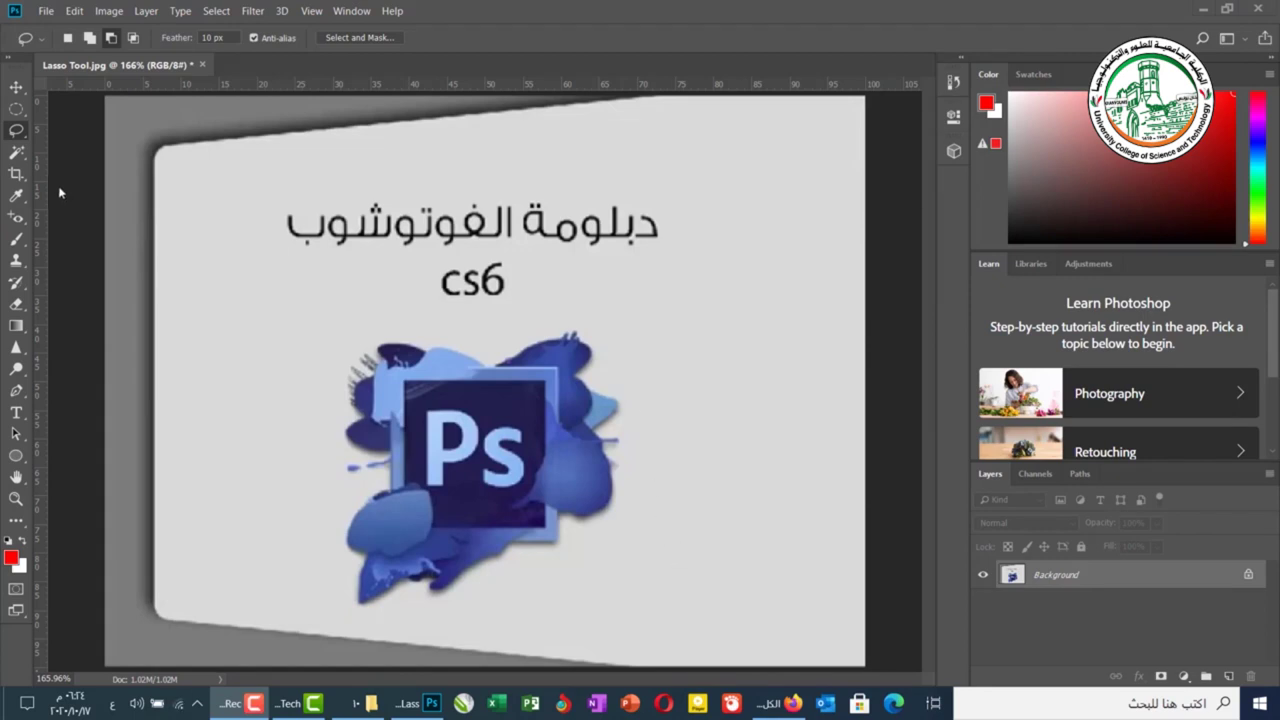
click(12, 122)
click(12, 115)
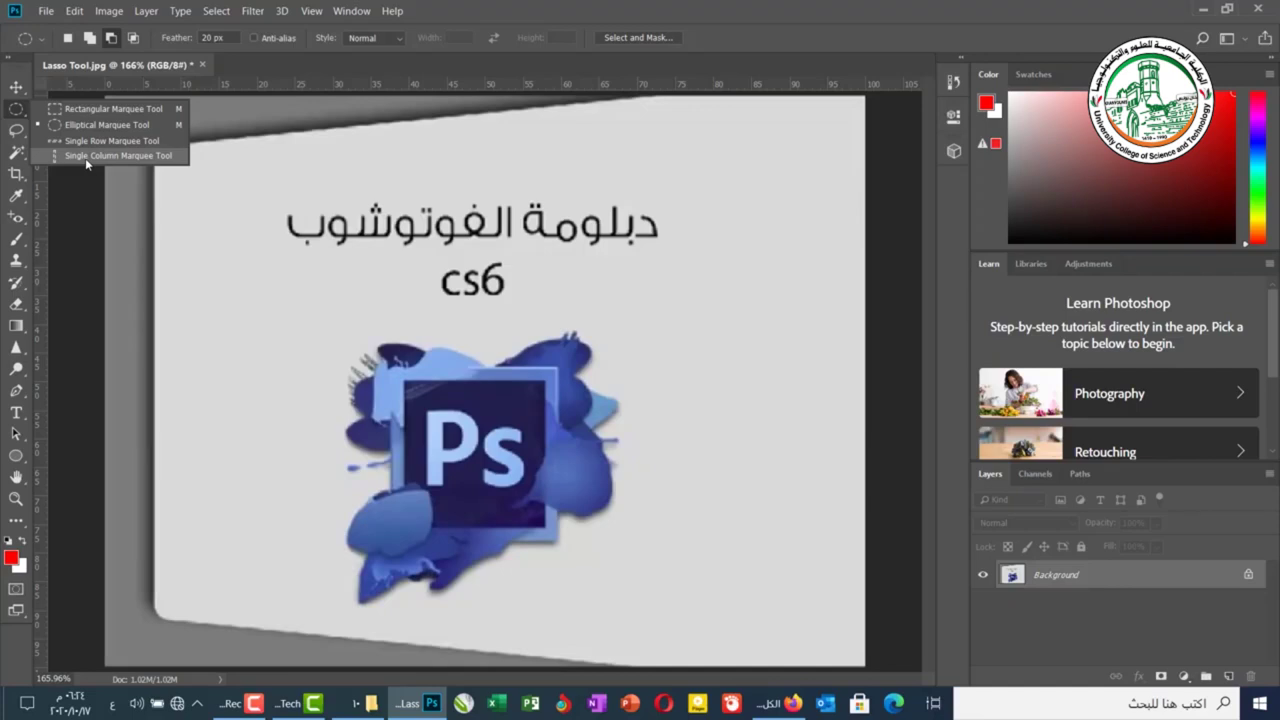
click(16, 87)
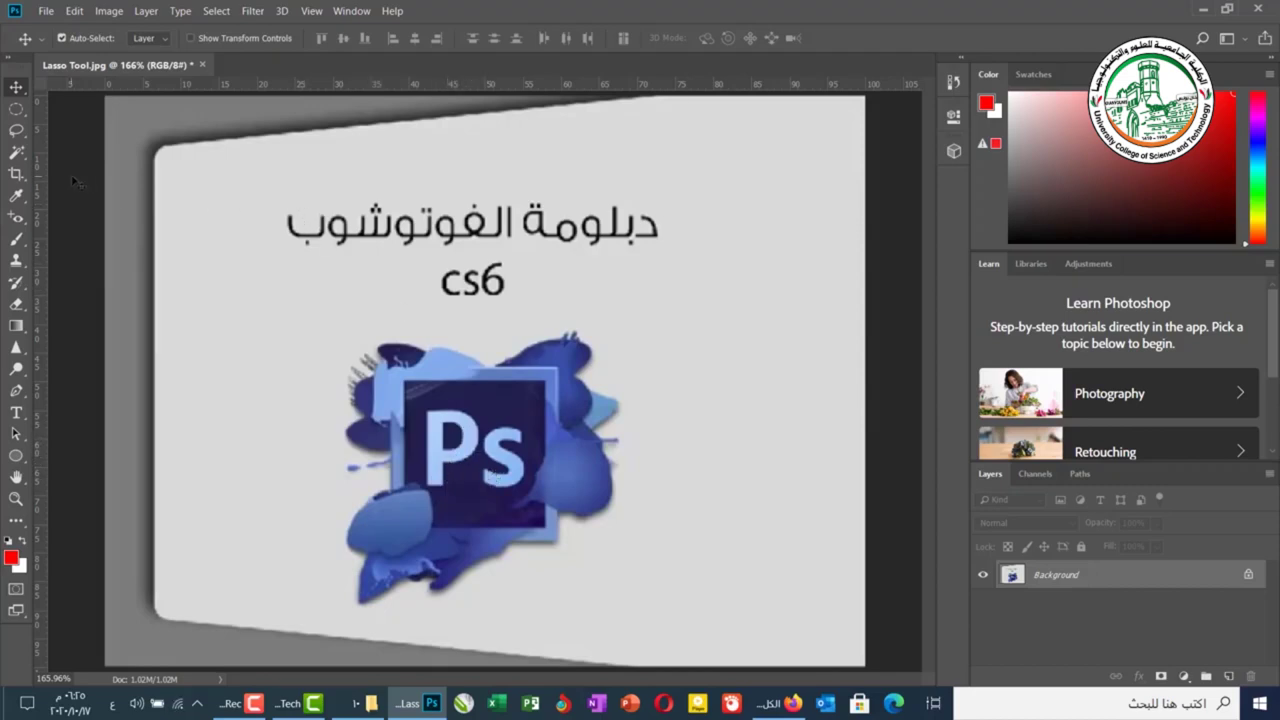
click(17, 129)
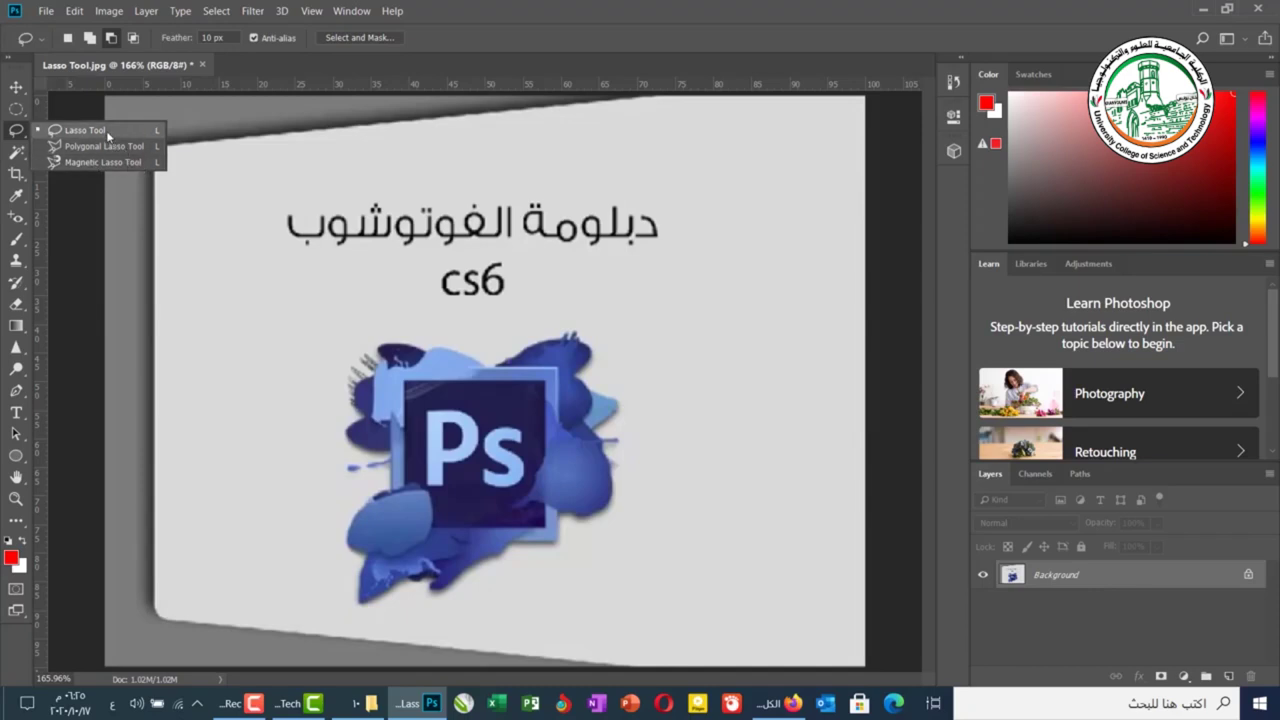
Outline the Ps logo loosely with the Lasso tool at 0 px feather and copy the selection to a new layer.
click(15, 131)
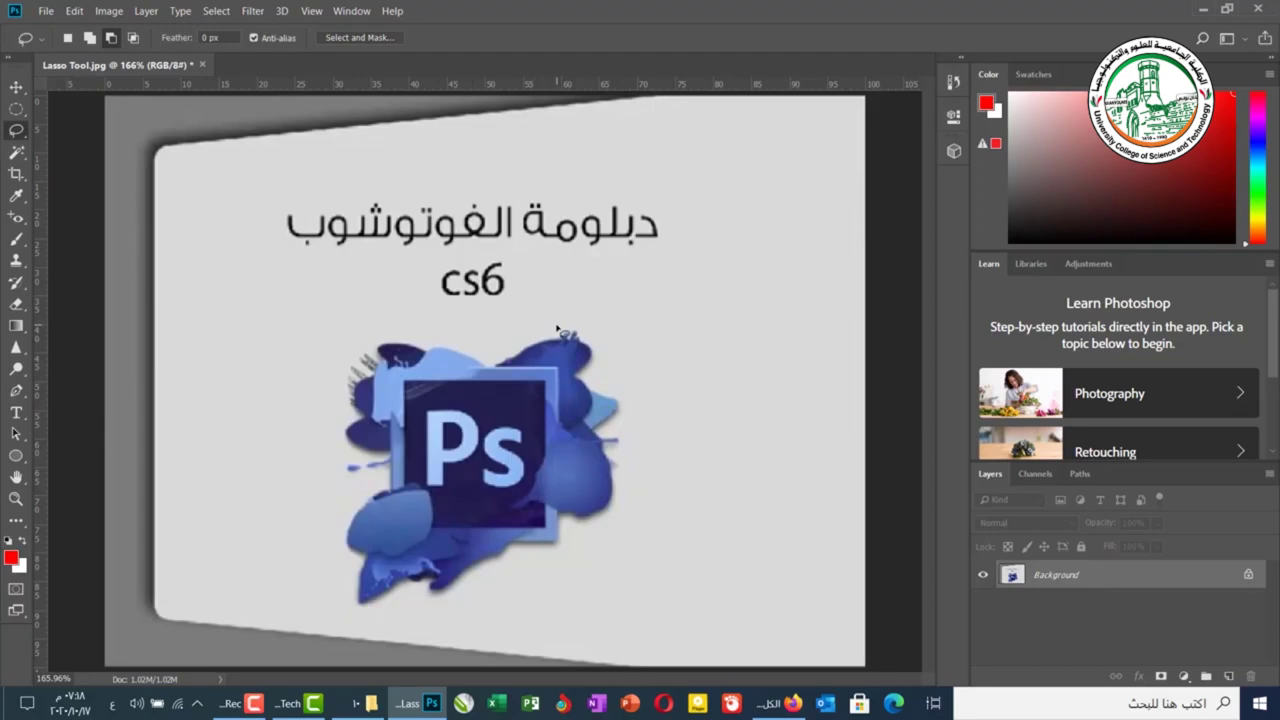
mouse_move(550, 331)
mouse_down()
mouse_move(492, 362)
mouse_move(444, 334)
mouse_move(378, 338)
mouse_move(347, 390)
mouse_move(352, 422)
mouse_move(336, 428)
mouse_move(362, 466)
mouse_move(331, 550)
mouse_move(342, 601)
mouse_move(375, 612)
mouse_move(479, 603)
mouse_move(634, 508)
mouse_move(616, 447)
mouse_move(634, 438)
mouse_move(622, 376)
mouse_move(575, 313)
mouse_move(558, 324)
mouse_up()
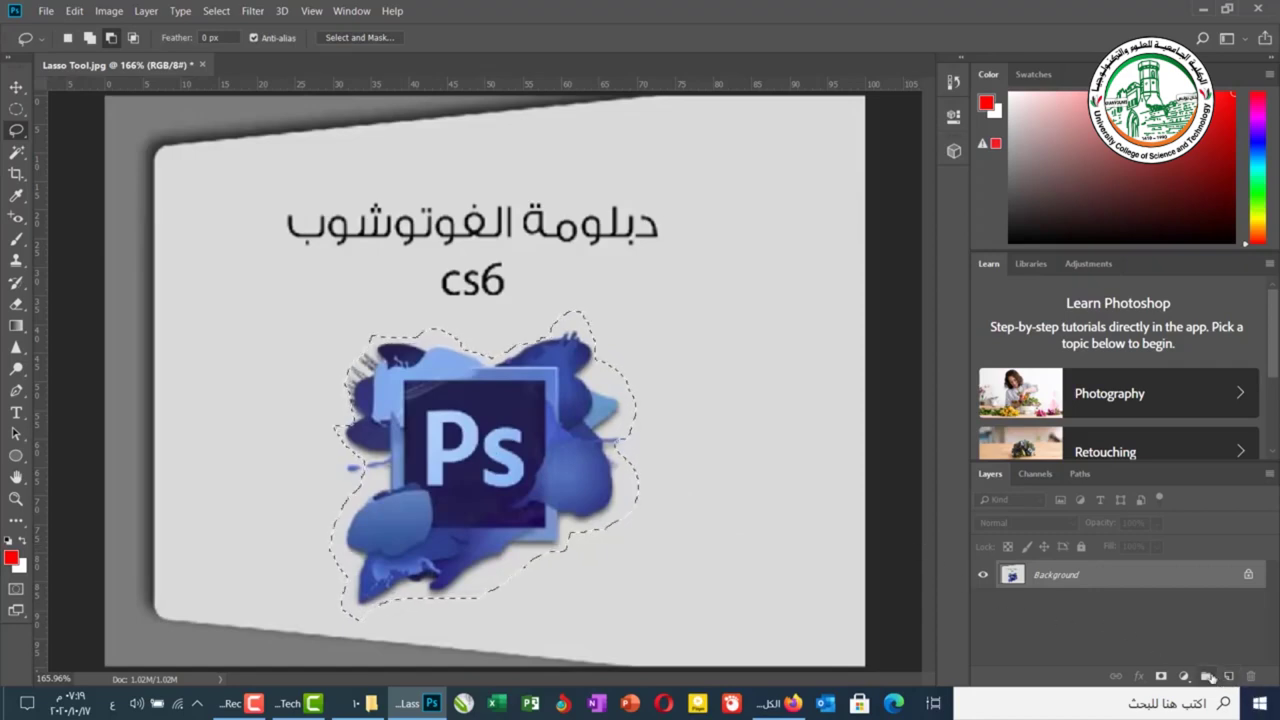
key(ctrl+j)
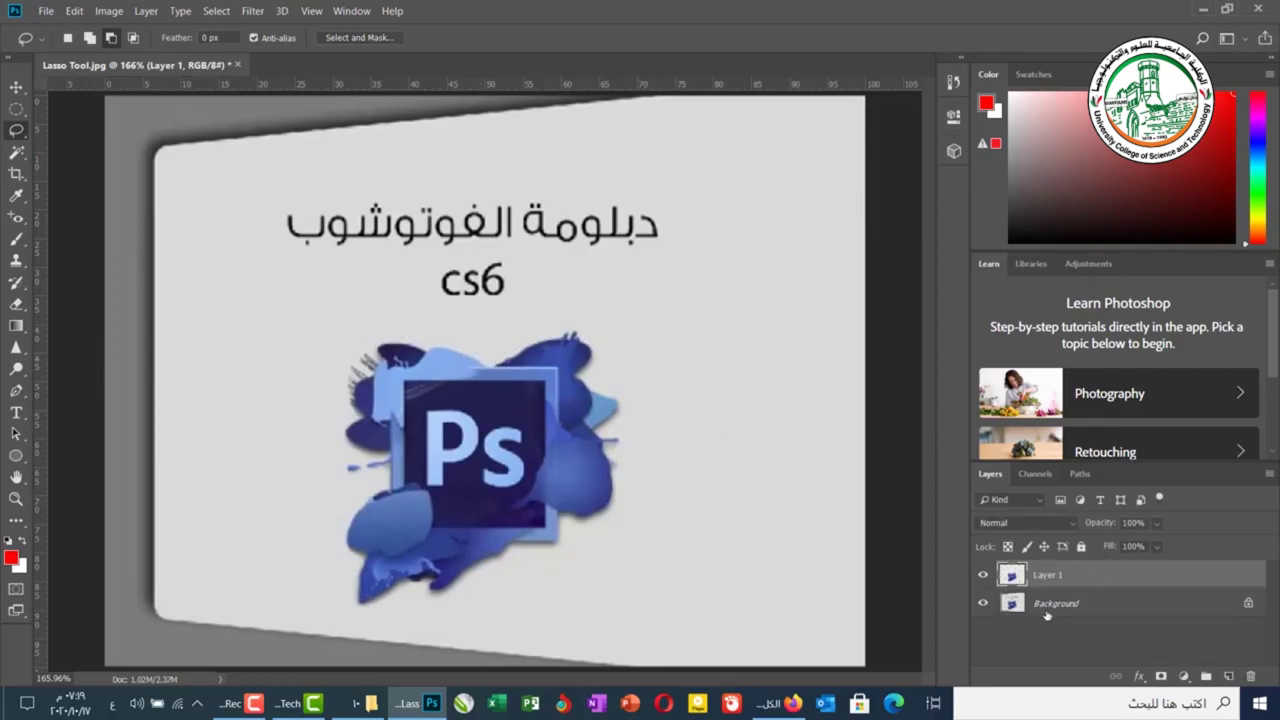
Hide the Background layer and add a new layer filled with the red foreground color beneath the logo cutout.
click(982, 603)
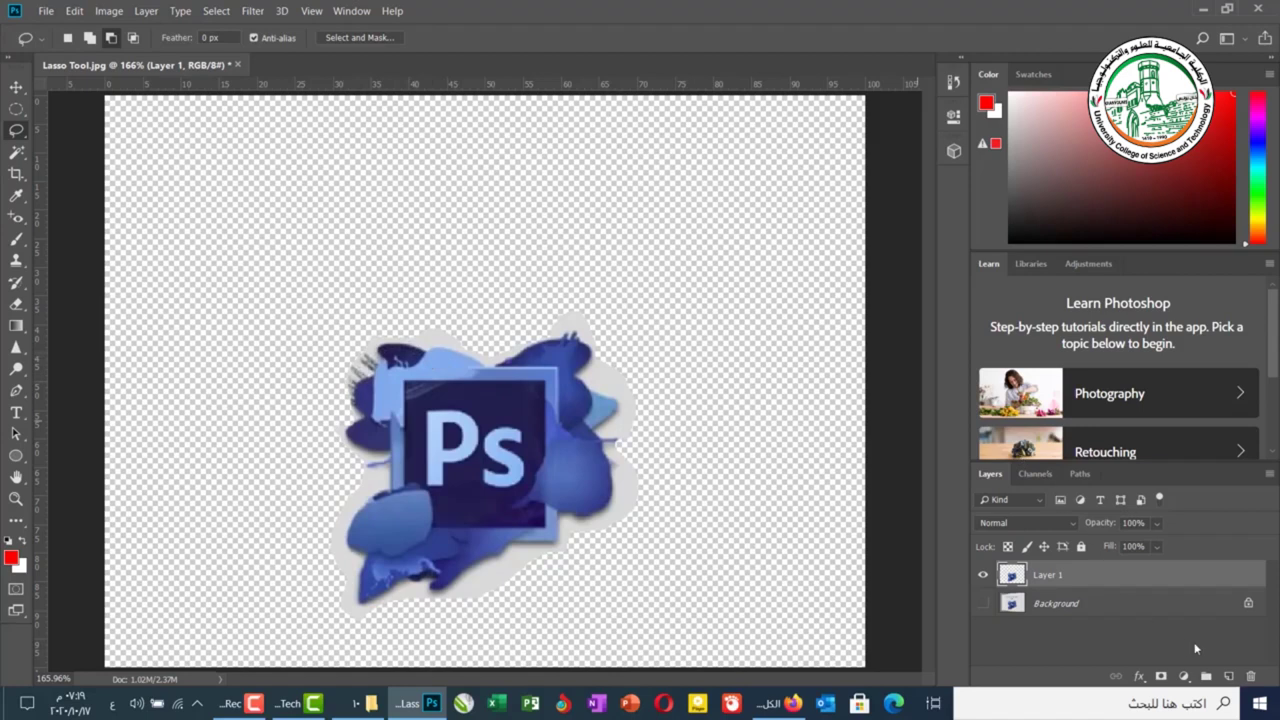
click(1234, 675)
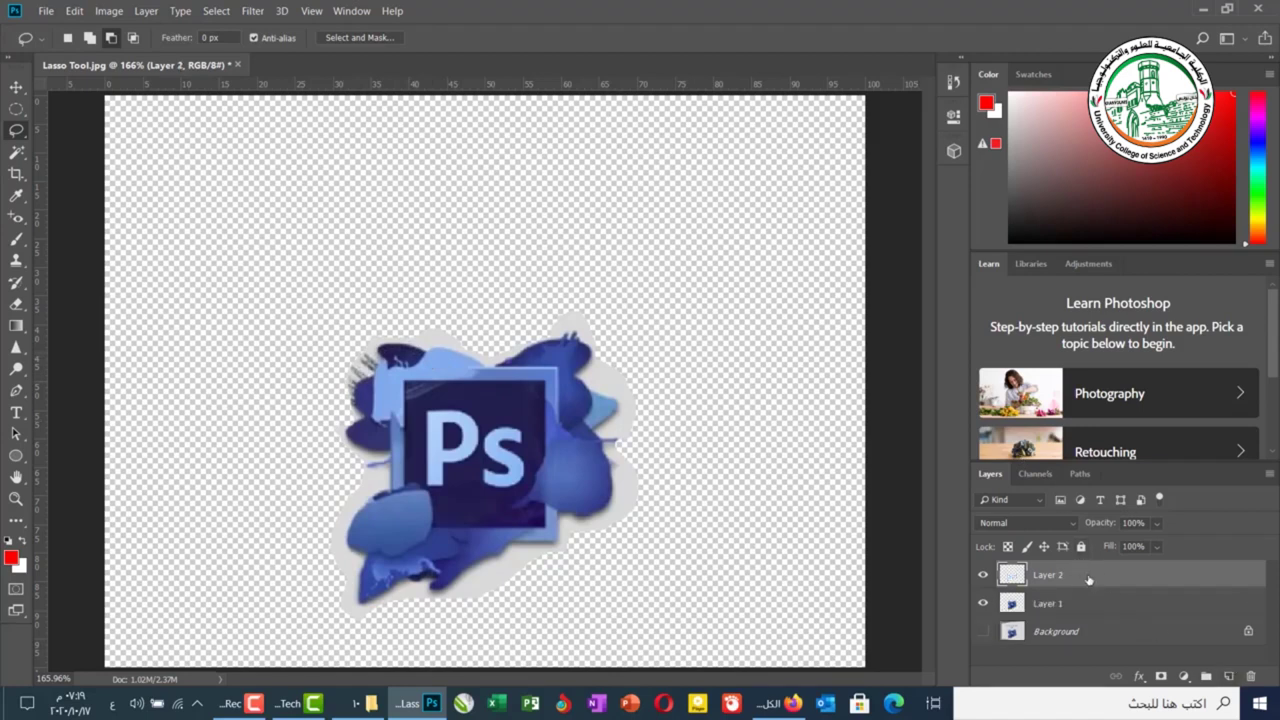
drag(1071, 581, 1078, 613)
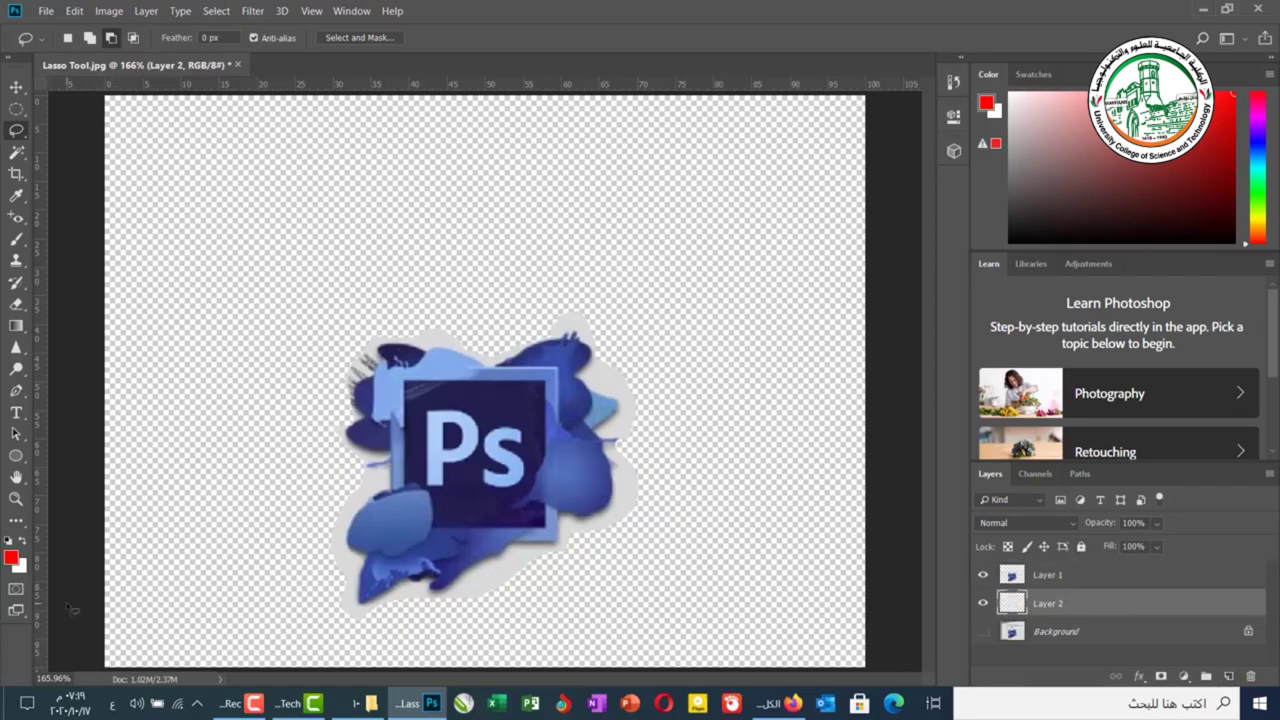
key(alt+BackSpace)
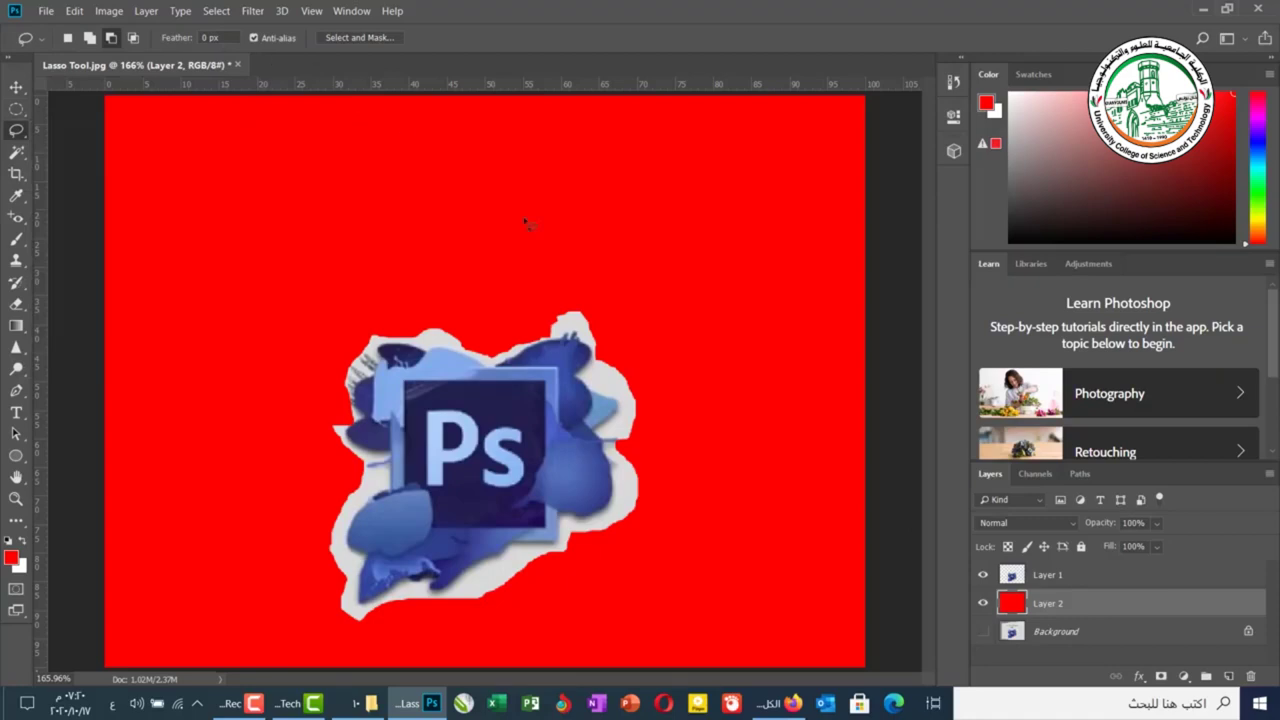
Hide the logo cutout and red fill layers and show the Background layer again.
click(983, 603)
click(983, 578)
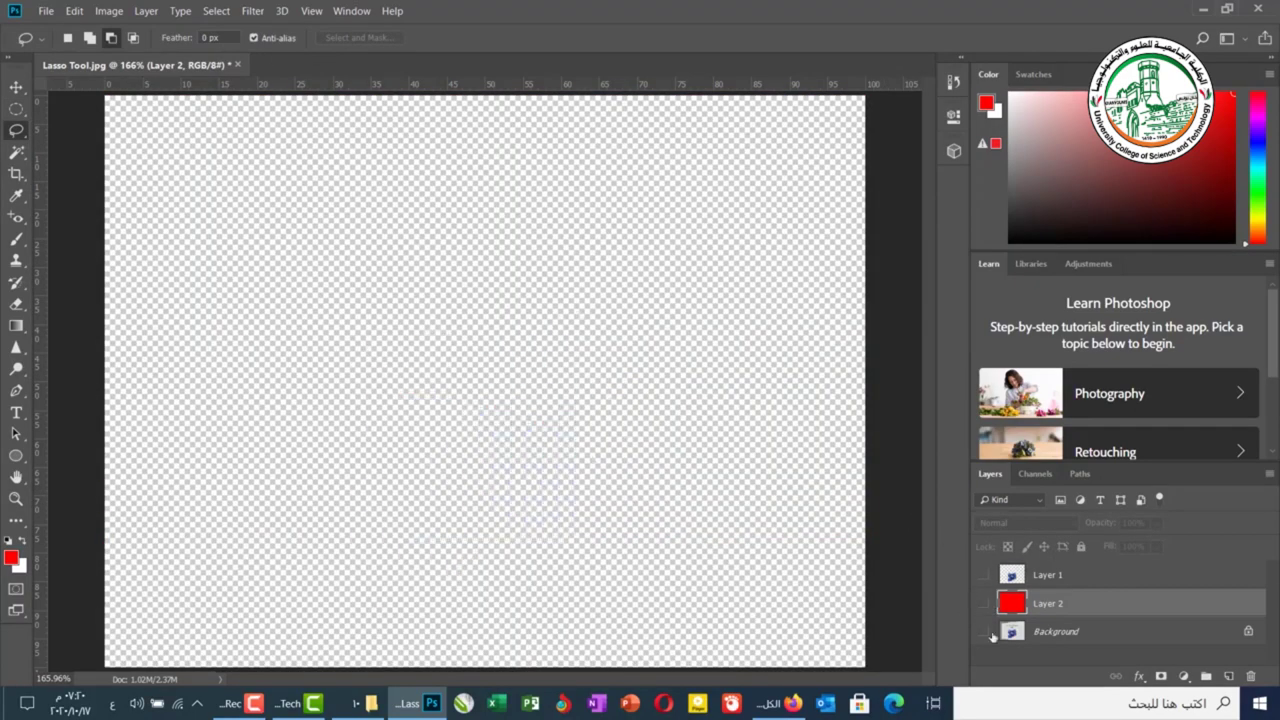
click(983, 631)
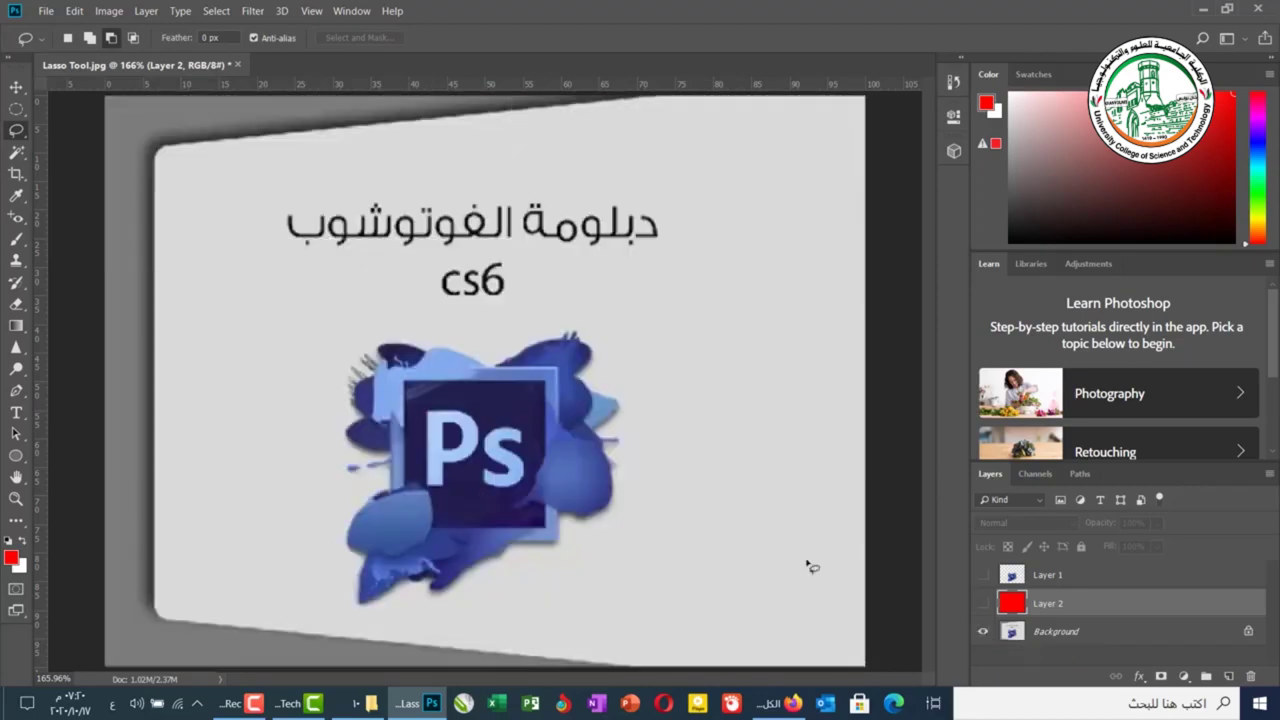
Outline the Ps logo with the Lasso tool at 10 px feather and copy that area of the Background to a new layer.
click(16, 131)
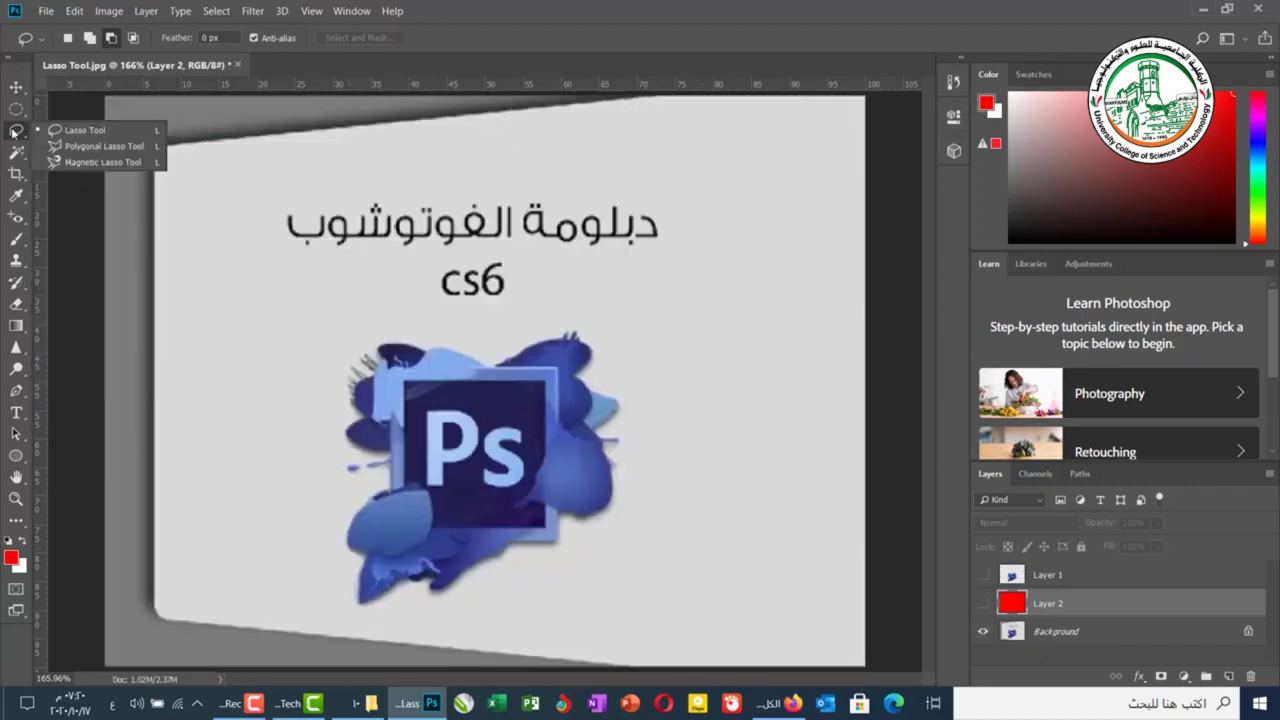
click(80, 130)
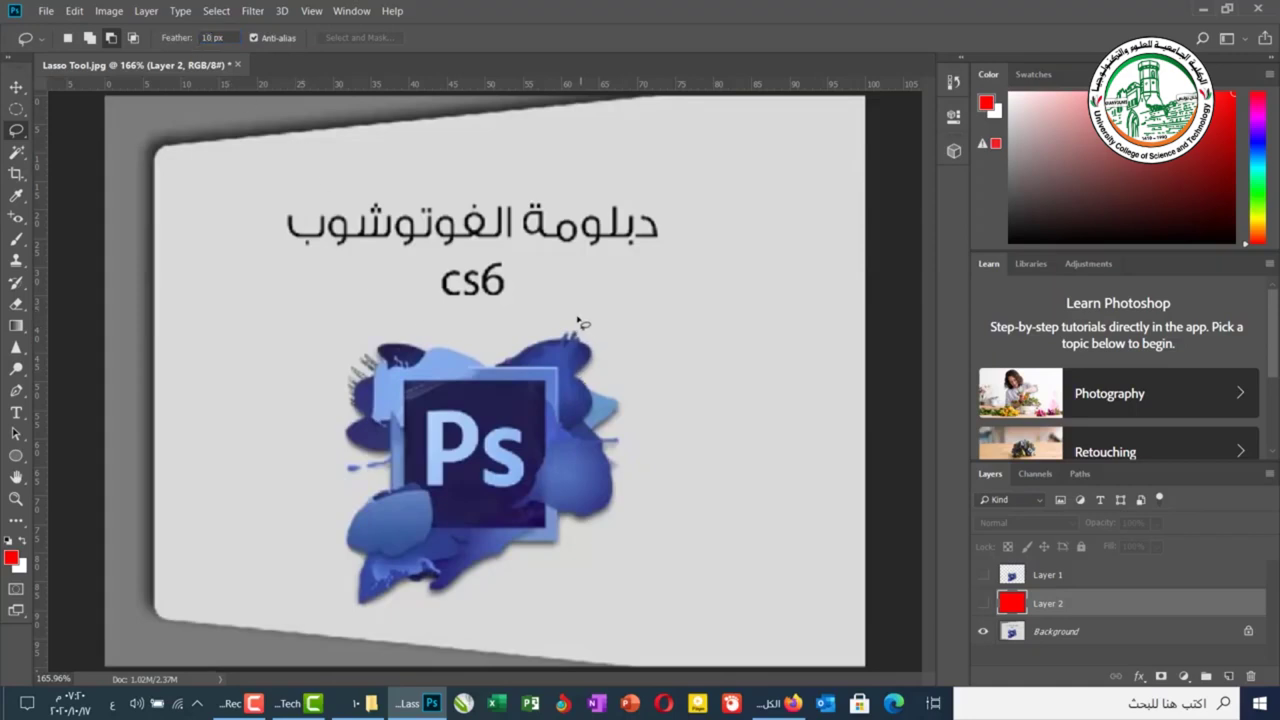
mouse_move(571, 317)
mouse_down()
mouse_move(480, 359)
mouse_move(382, 337)
mouse_move(322, 377)
mouse_move(329, 444)
mouse_move(362, 467)
mouse_move(322, 528)
mouse_move(341, 617)
mouse_move(371, 623)
mouse_move(393, 603)
mouse_move(471, 597)
mouse_move(521, 557)
mouse_move(566, 555)
mouse_move(574, 527)
mouse_move(619, 505)
mouse_move(613, 455)
mouse_move(632, 440)
mouse_move(629, 399)
mouse_move(606, 382)
mouse_move(572, 306)
mouse_up()
click(1058, 638)
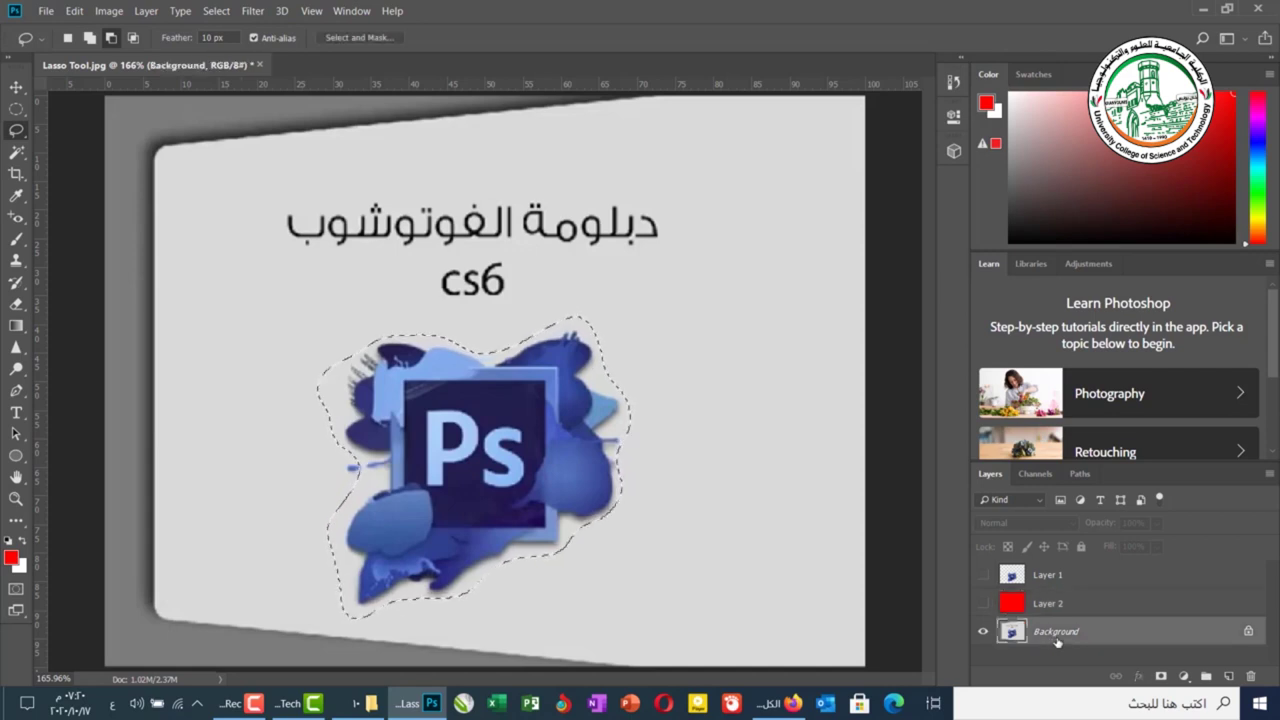
key(ctrl+j)
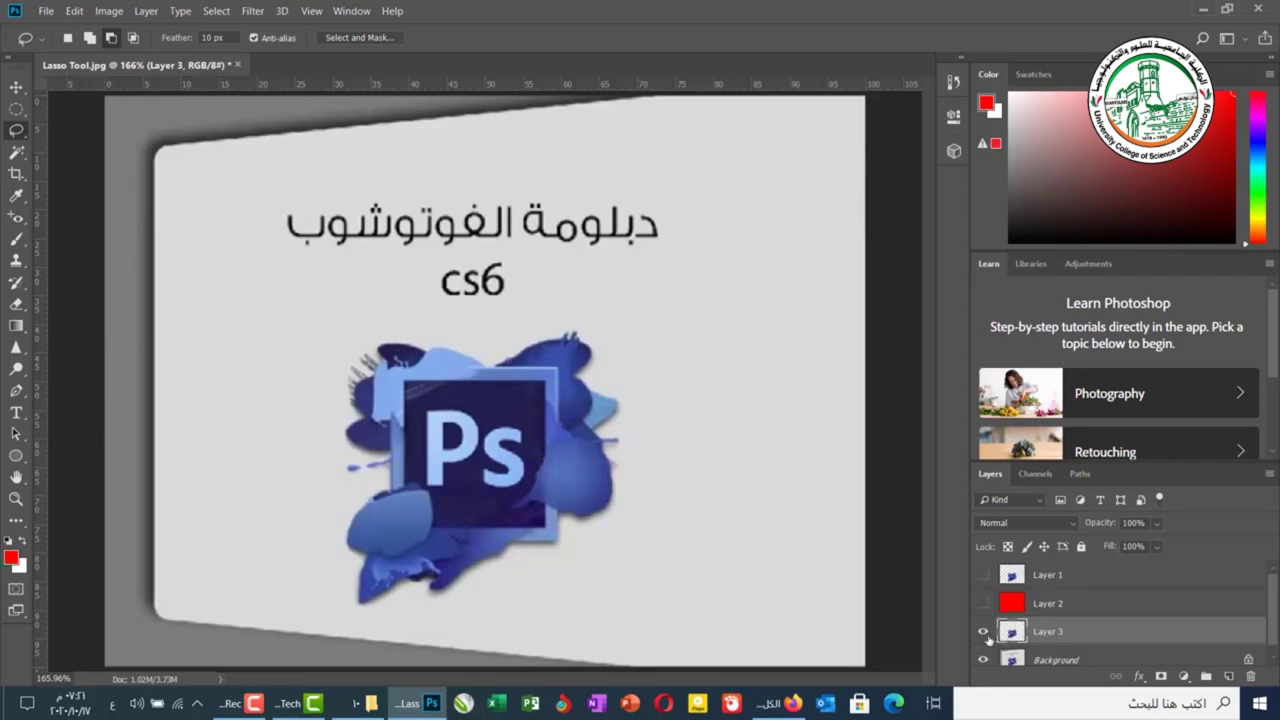
Duplicate the red Layer 2 within the Lasso Tool.jpg document.
scroll(990, 630, down, 1)
click(1034, 592)
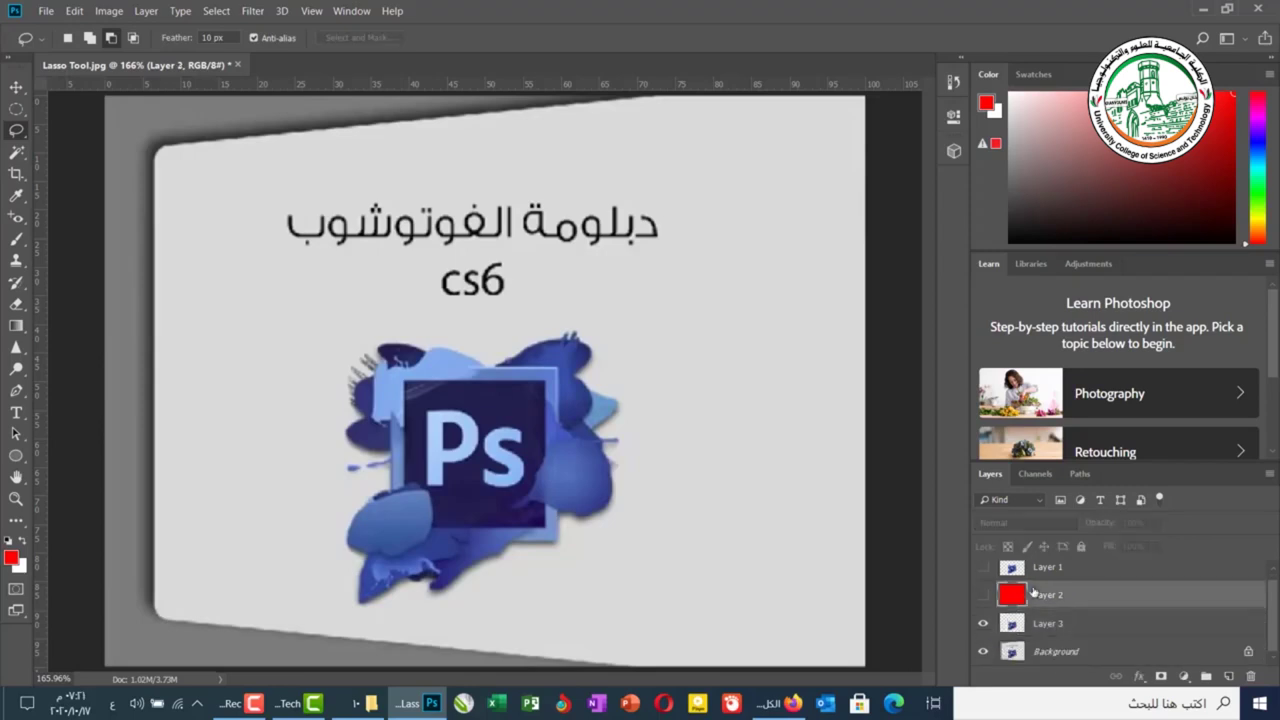
right_click(1034, 592)
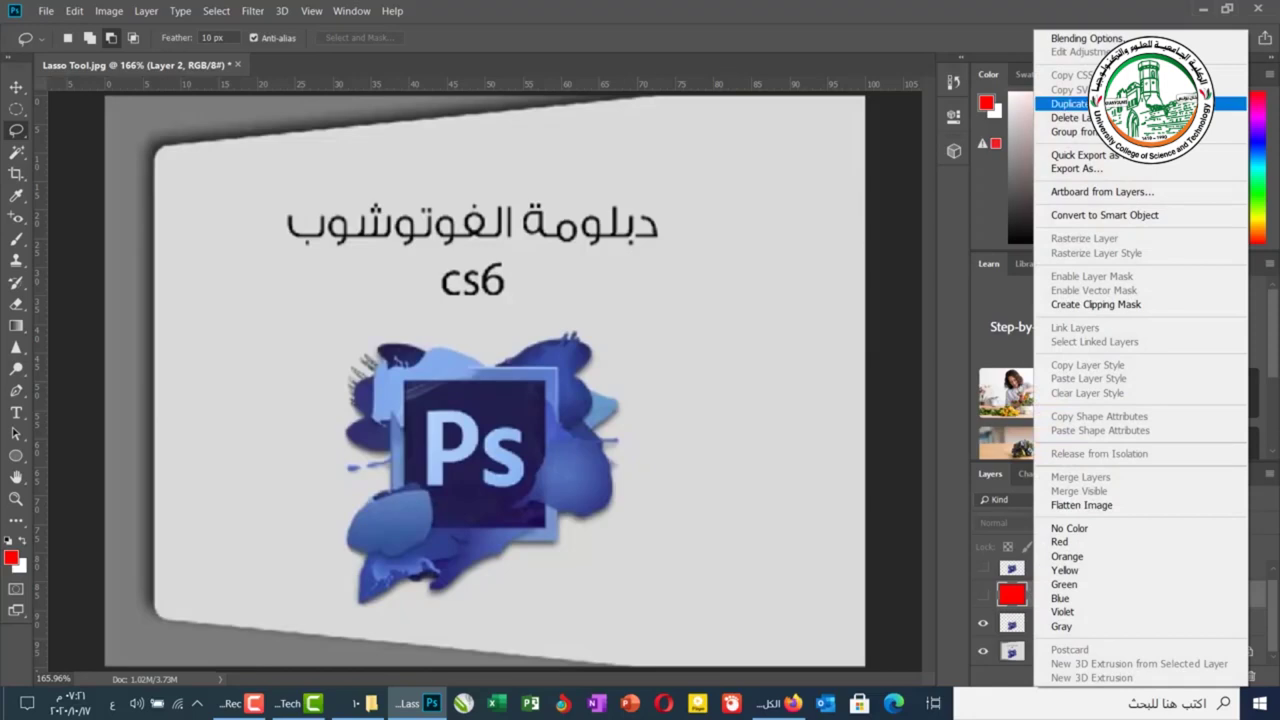
click(1070, 103)
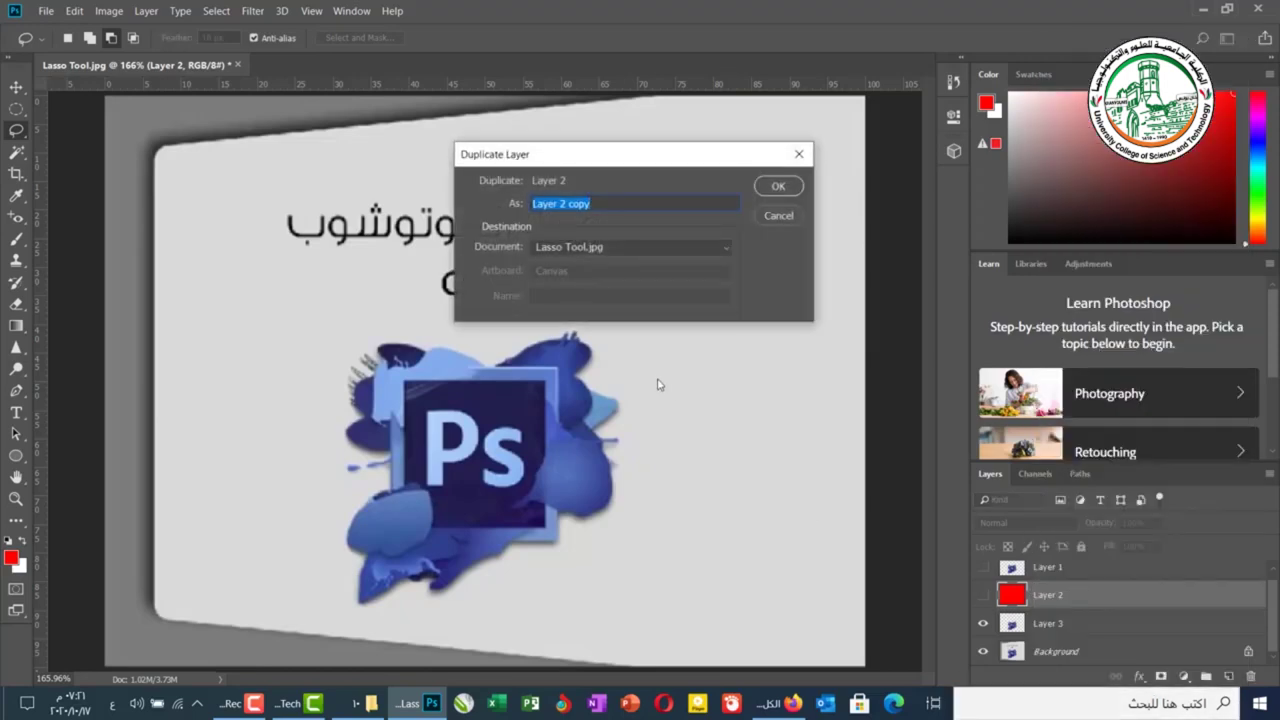
click(769, 192)
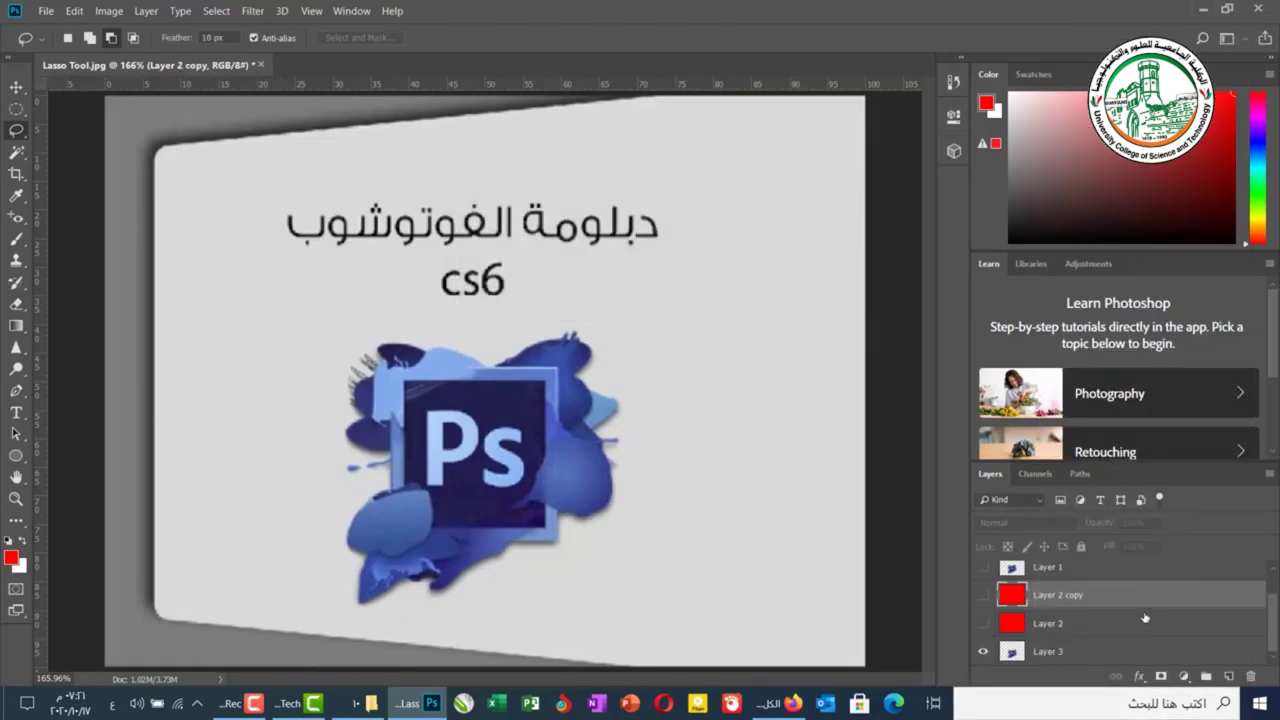
Move the red Layer 2 beneath the feathered logo cutout, hiding the Background and showing the red layer.
drag(1108, 596, 1000, 638)
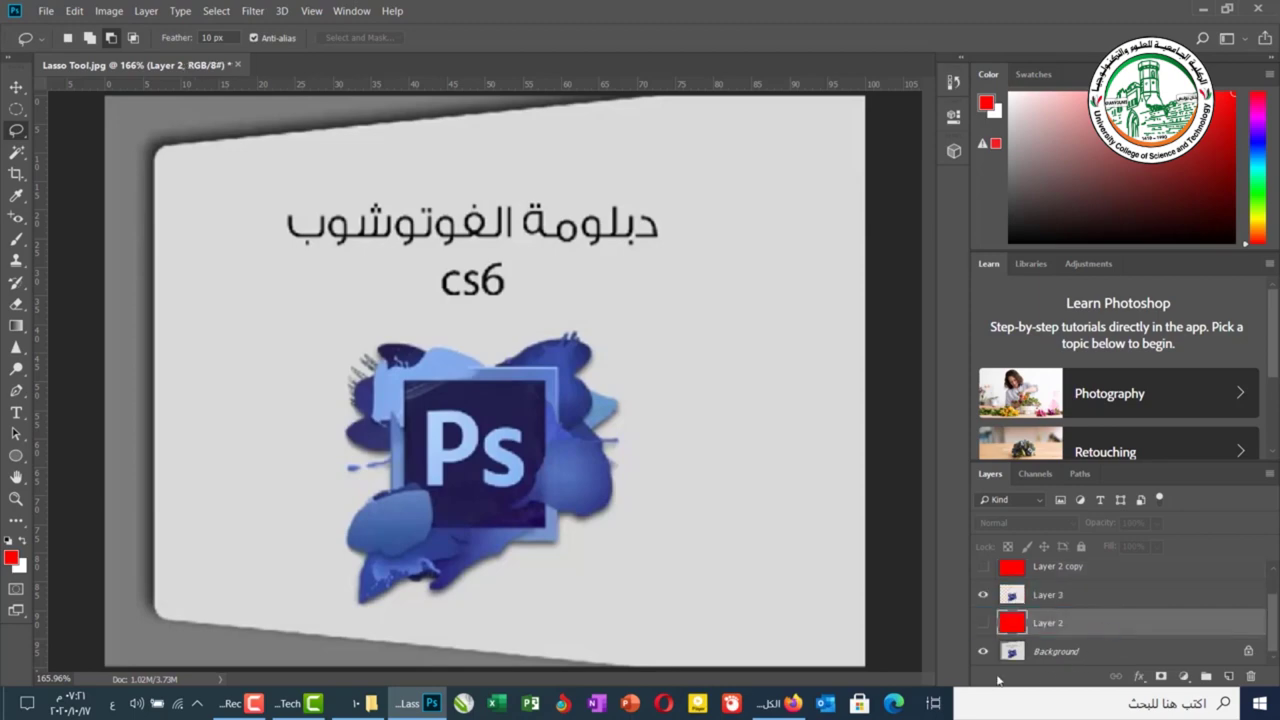
click(983, 652)
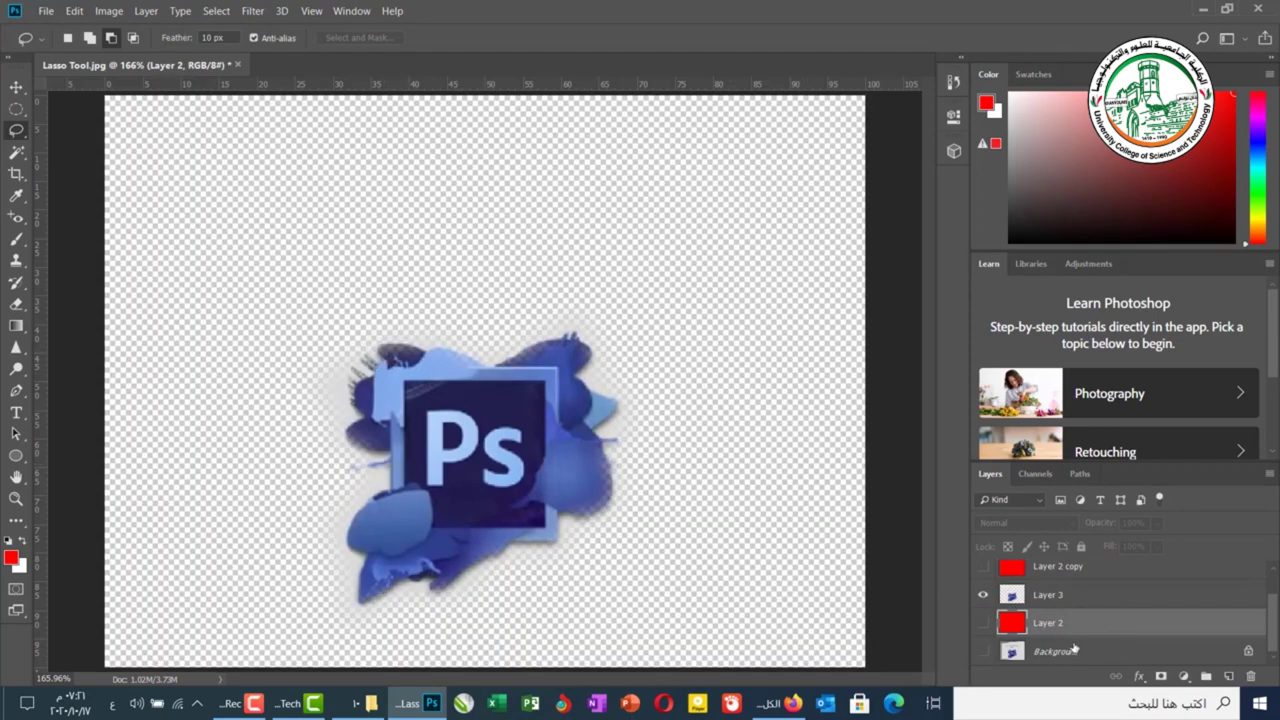
click(983, 622)
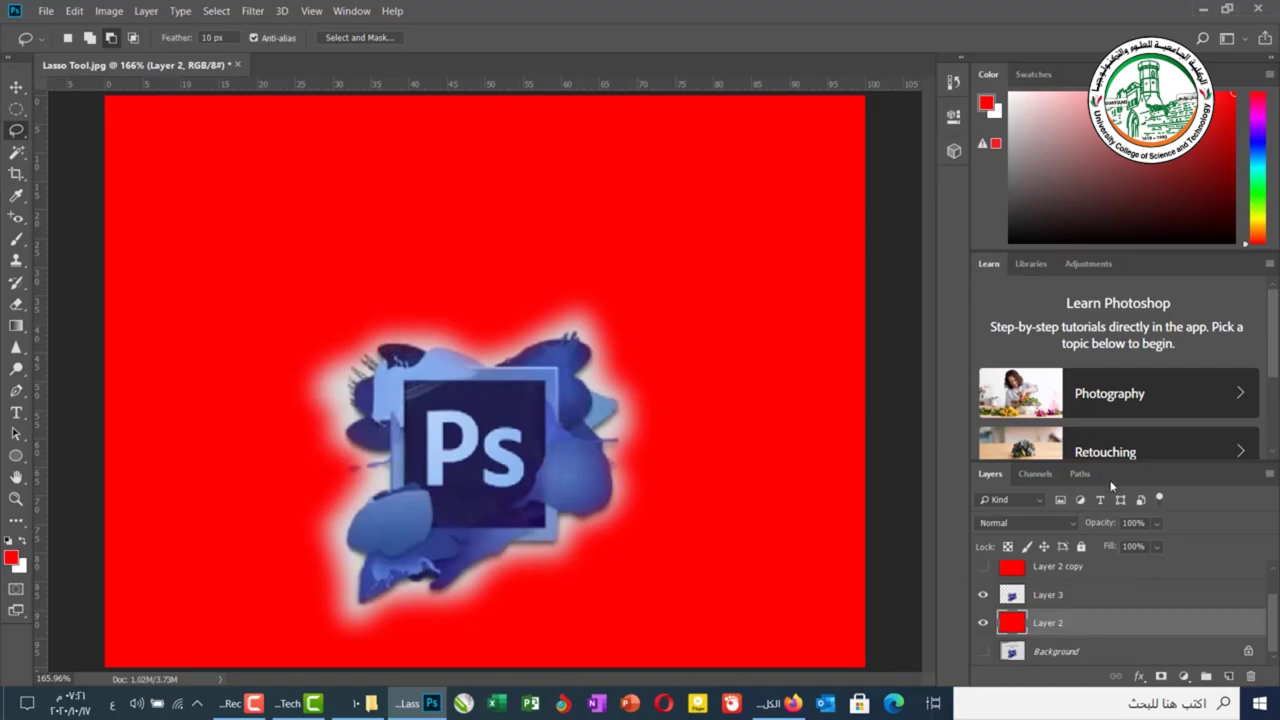
Try the red Layer 2 at 51% opacity and restore it to 100%.
click(1157, 523)
drag(1173, 545, 1137, 548)
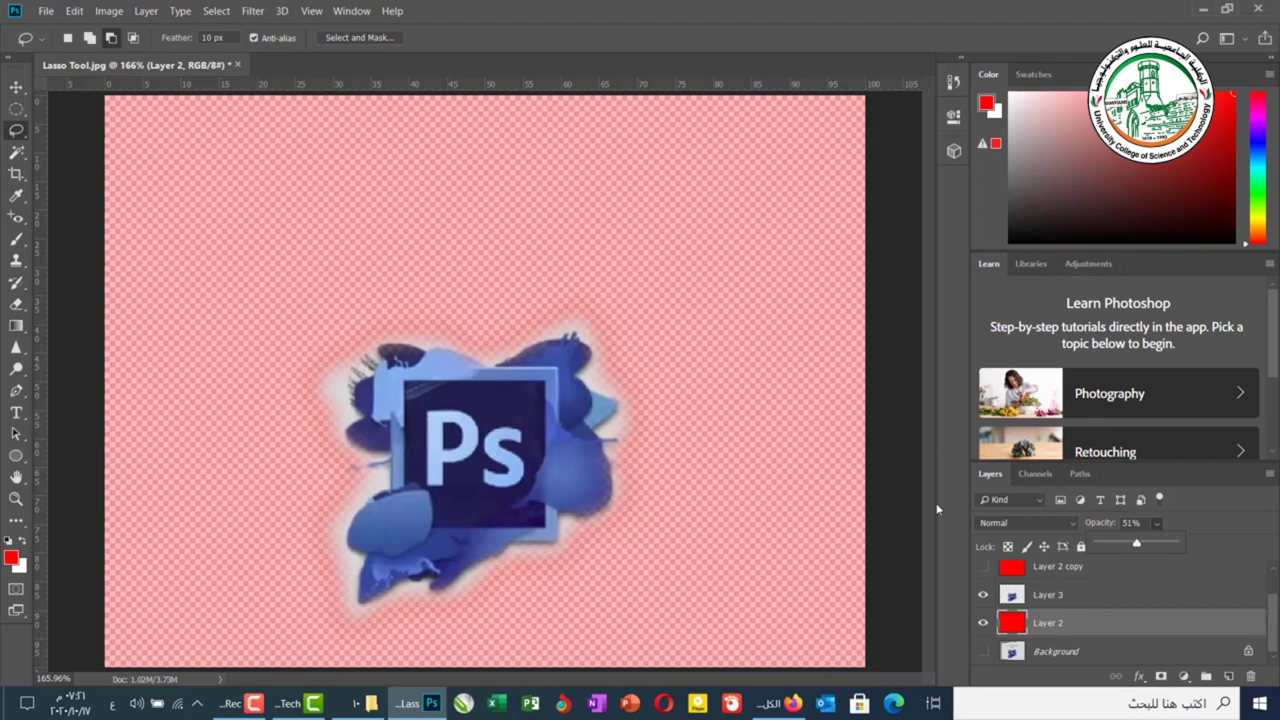
drag(1150, 543, 1176, 545)
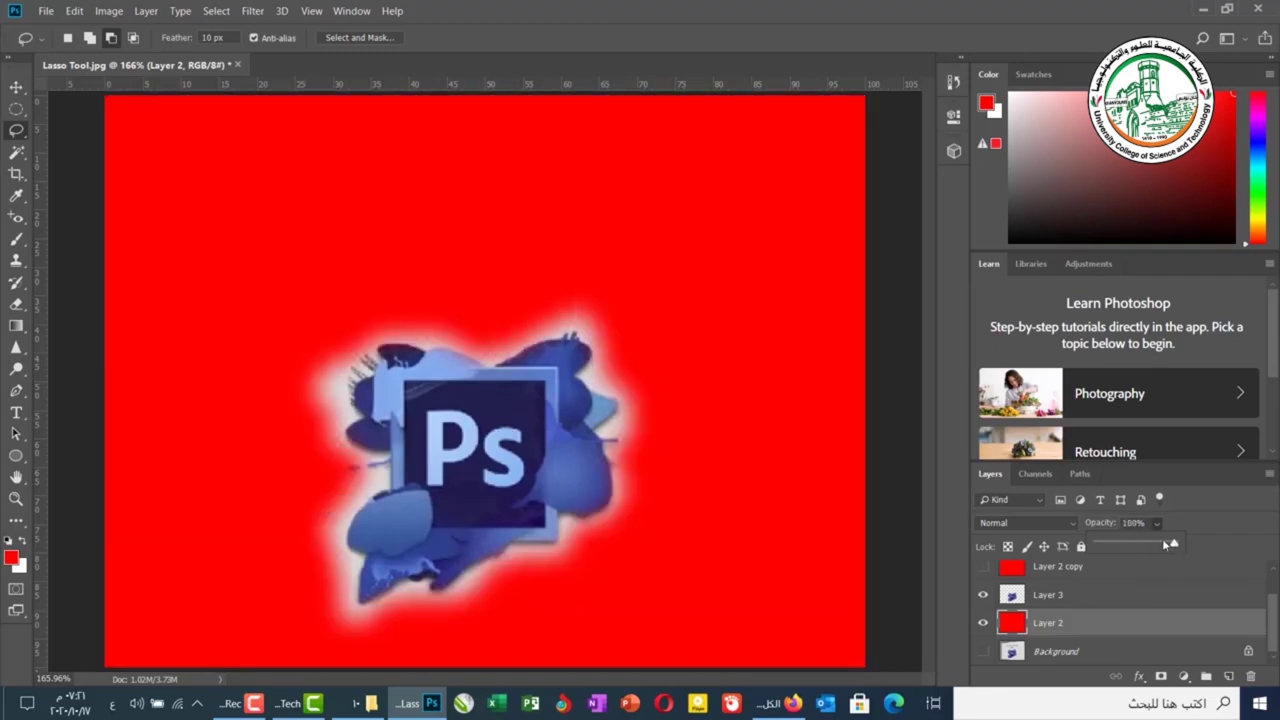
Lower the opacity of Layer 3, the feathered logo cutout, to 46%.
click(1100, 598)
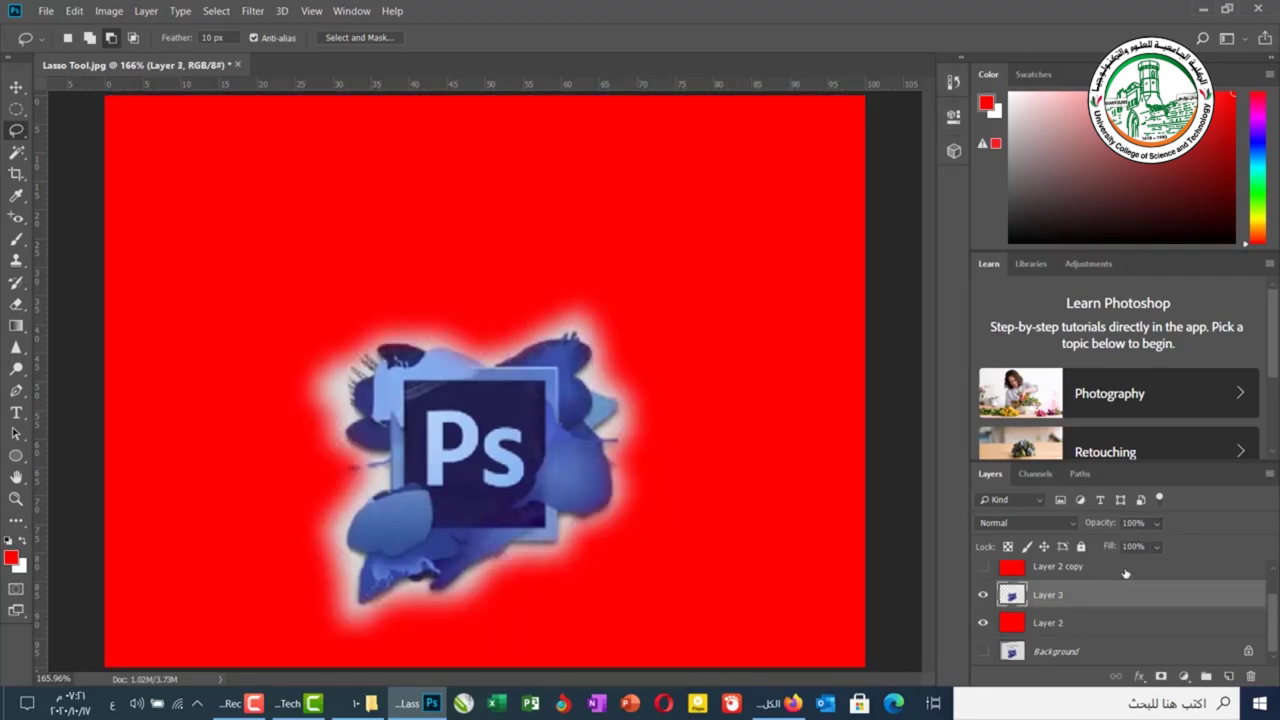
click(1155, 524)
drag(1172, 545, 1133, 543)
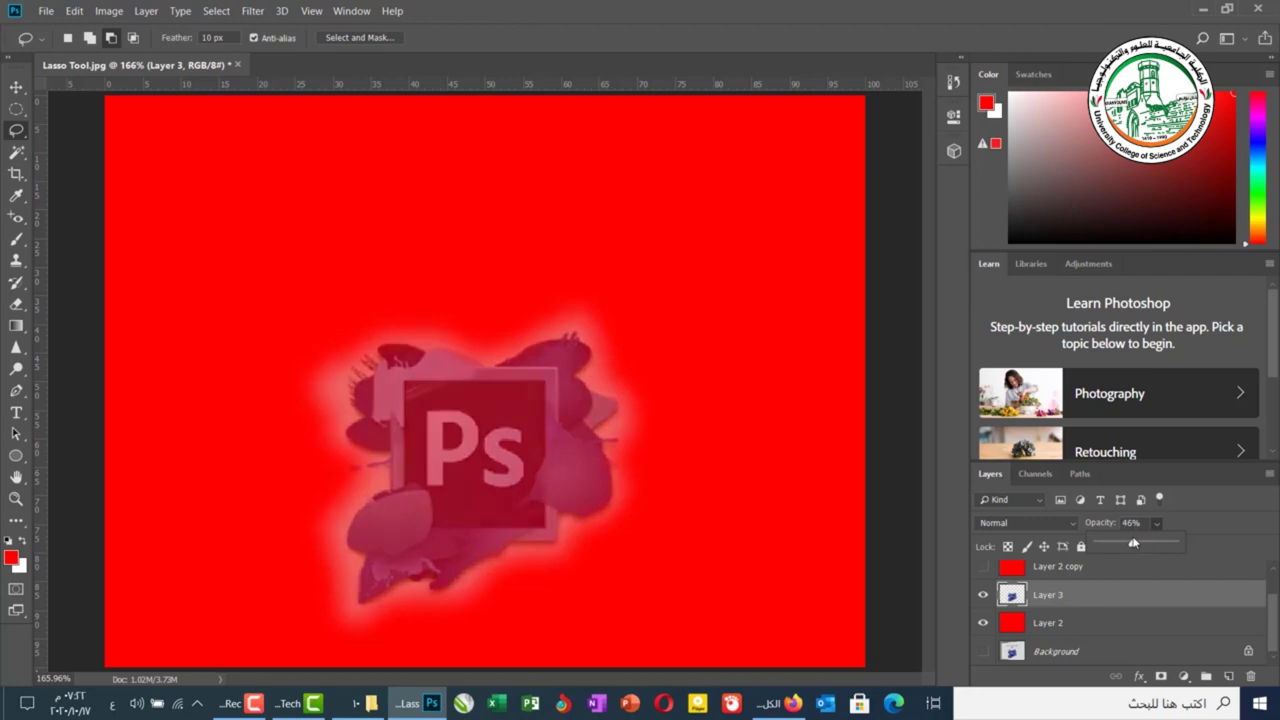
click(446, 528)
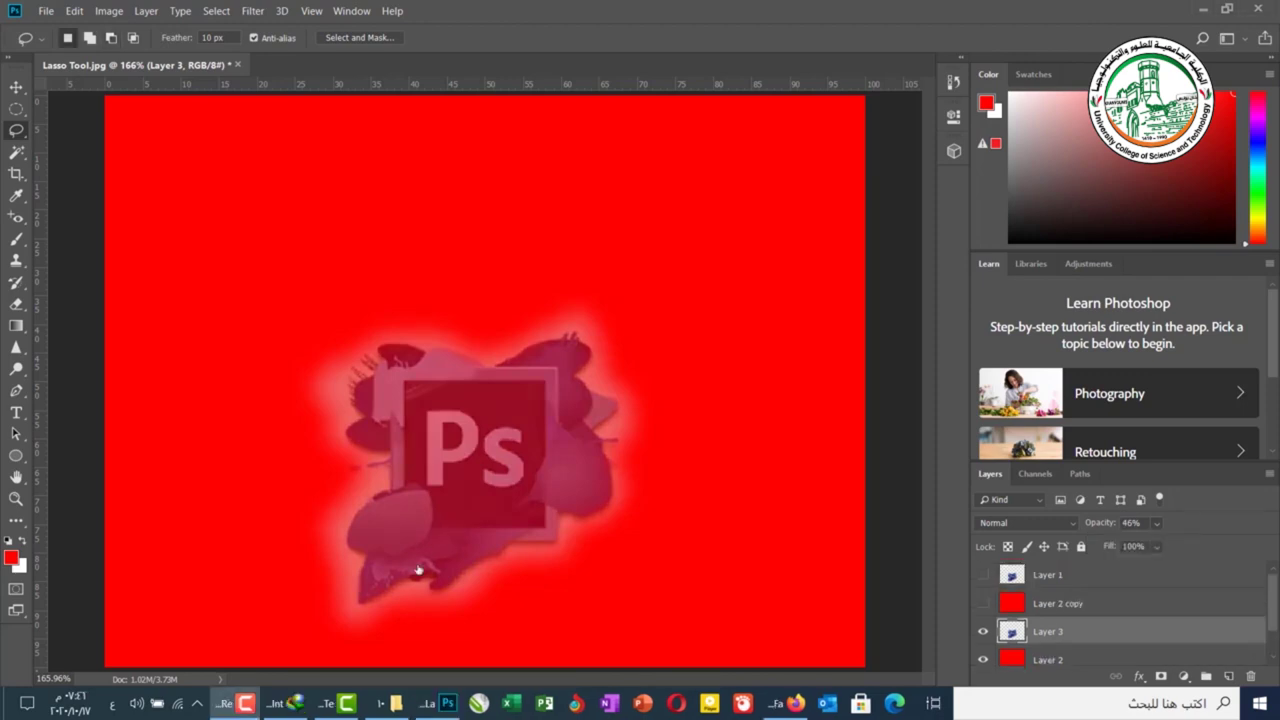
Open the contact-lenses-college image as a separate document and outline the blue iris with the Lasso tool at 10 px feather.
click(388, 703)
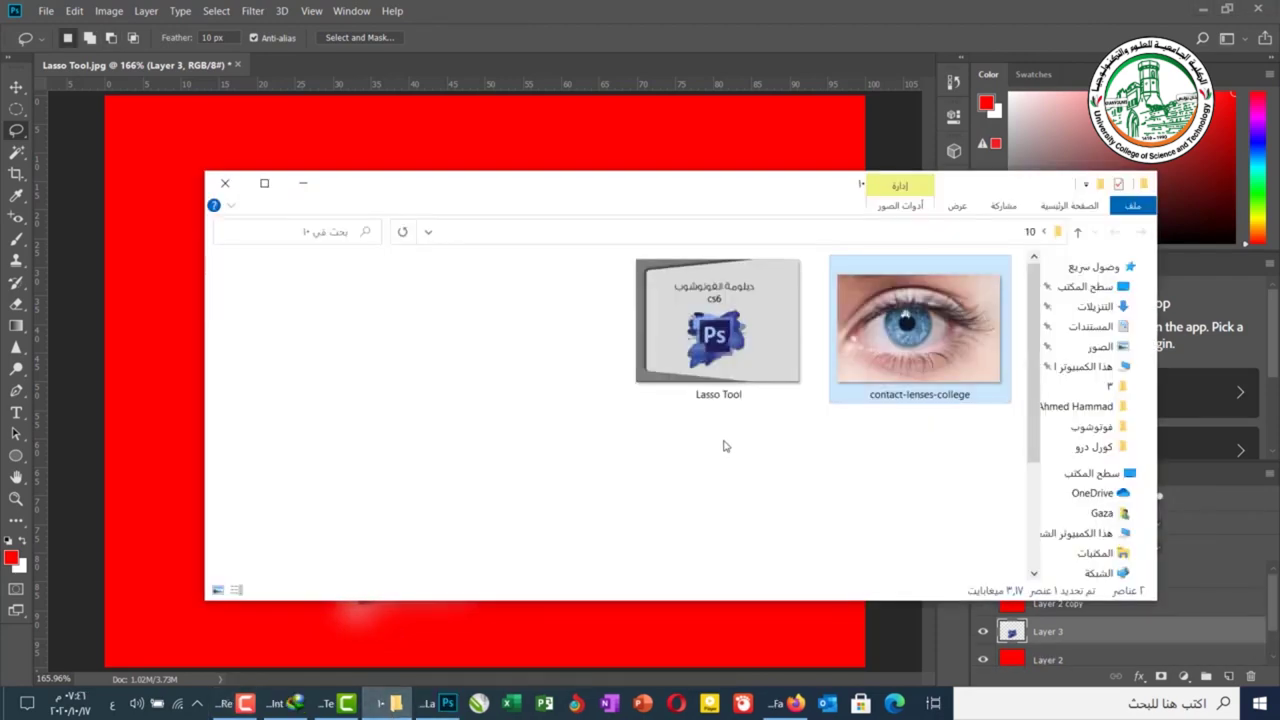
drag(913, 370, 455, 65)
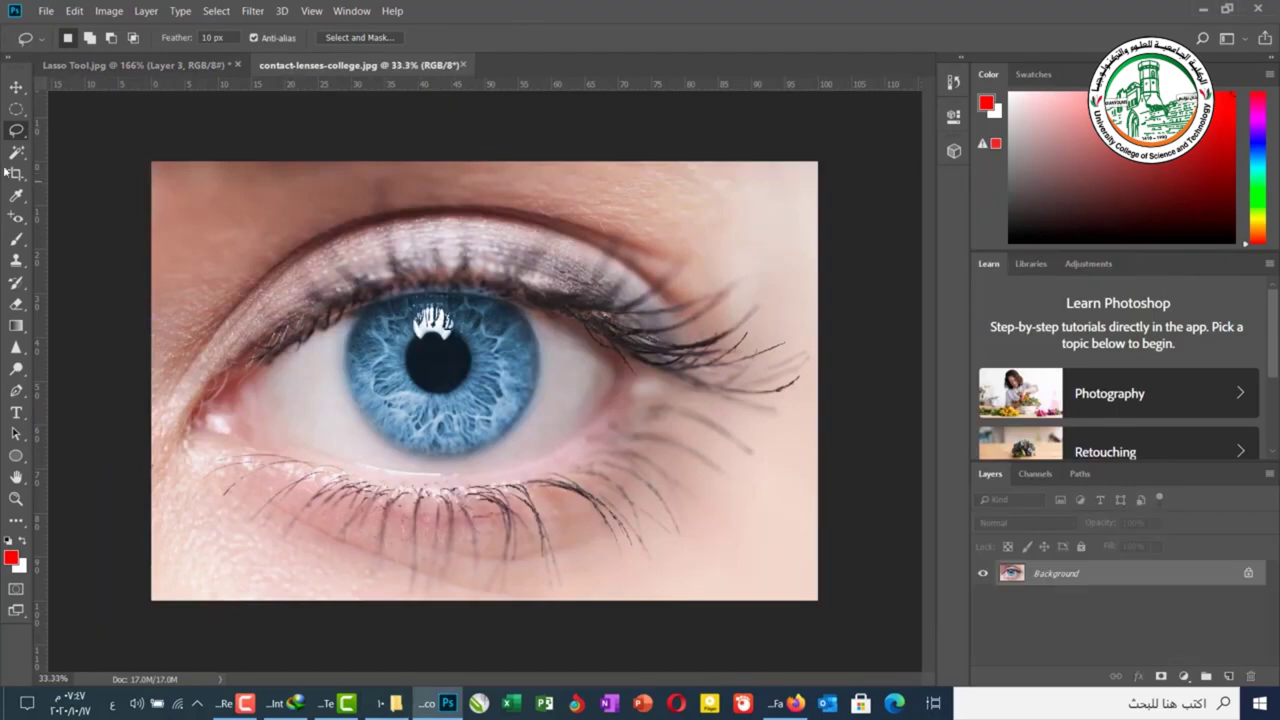
right_click(16, 130)
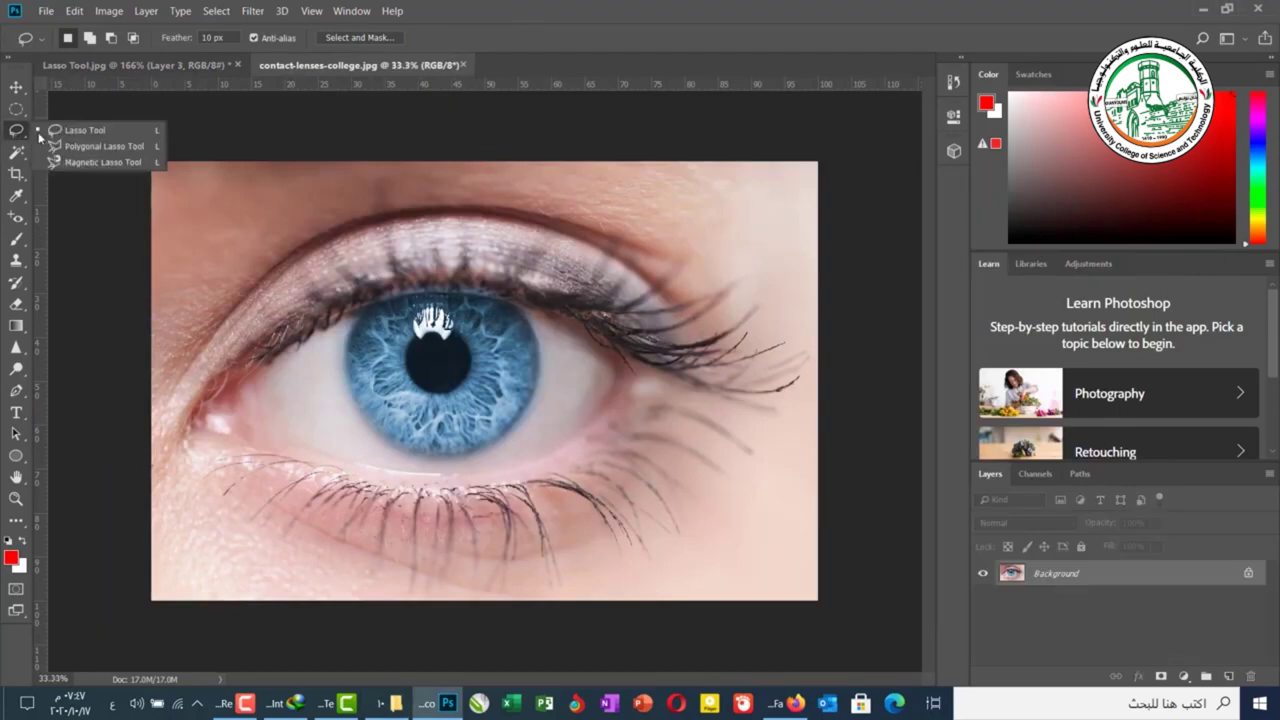
click(78, 130)
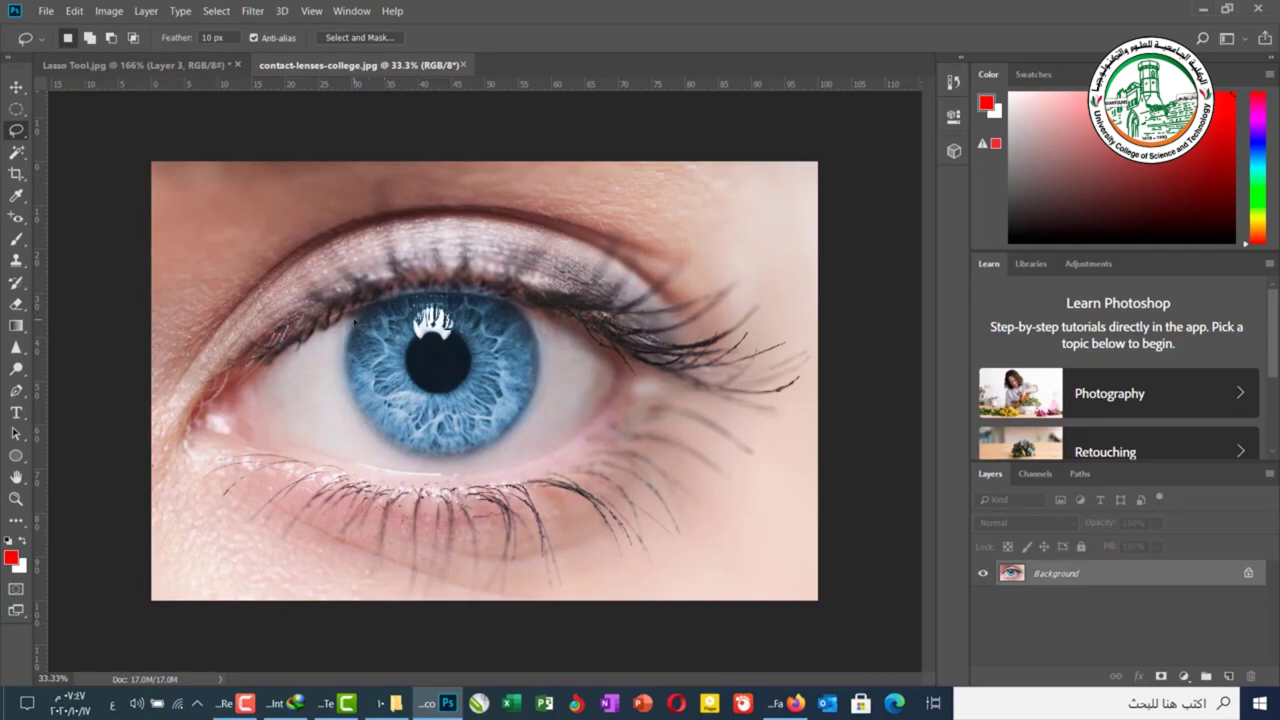
mouse_move(355, 321)
mouse_down()
mouse_move(340, 377)
mouse_move(385, 462)
mouse_move(447, 474)
mouse_move(543, 446)
mouse_move(555, 409)
mouse_move(548, 330)
mouse_move(494, 281)
mouse_move(414, 285)
mouse_move(355, 326)
mouse_up()
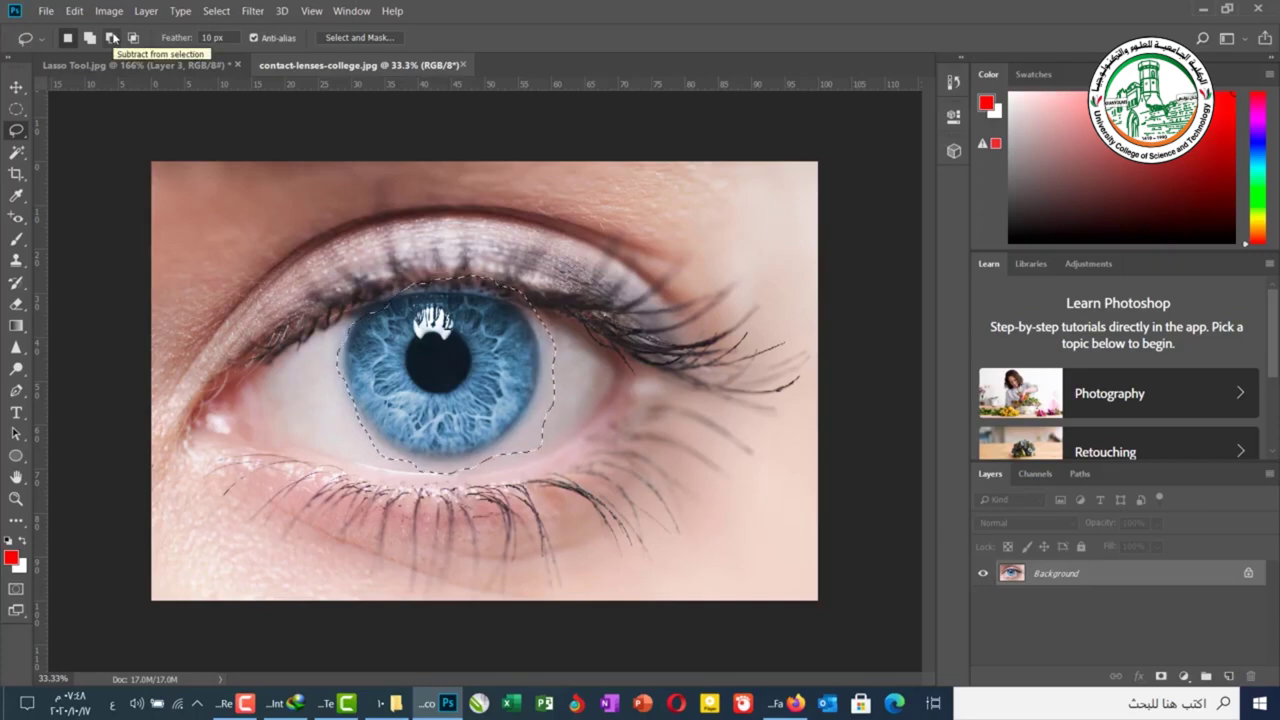
Set the Lasso tool to Subtract from selection and try trimming the outer edge of the iris selection.
click(111, 37)
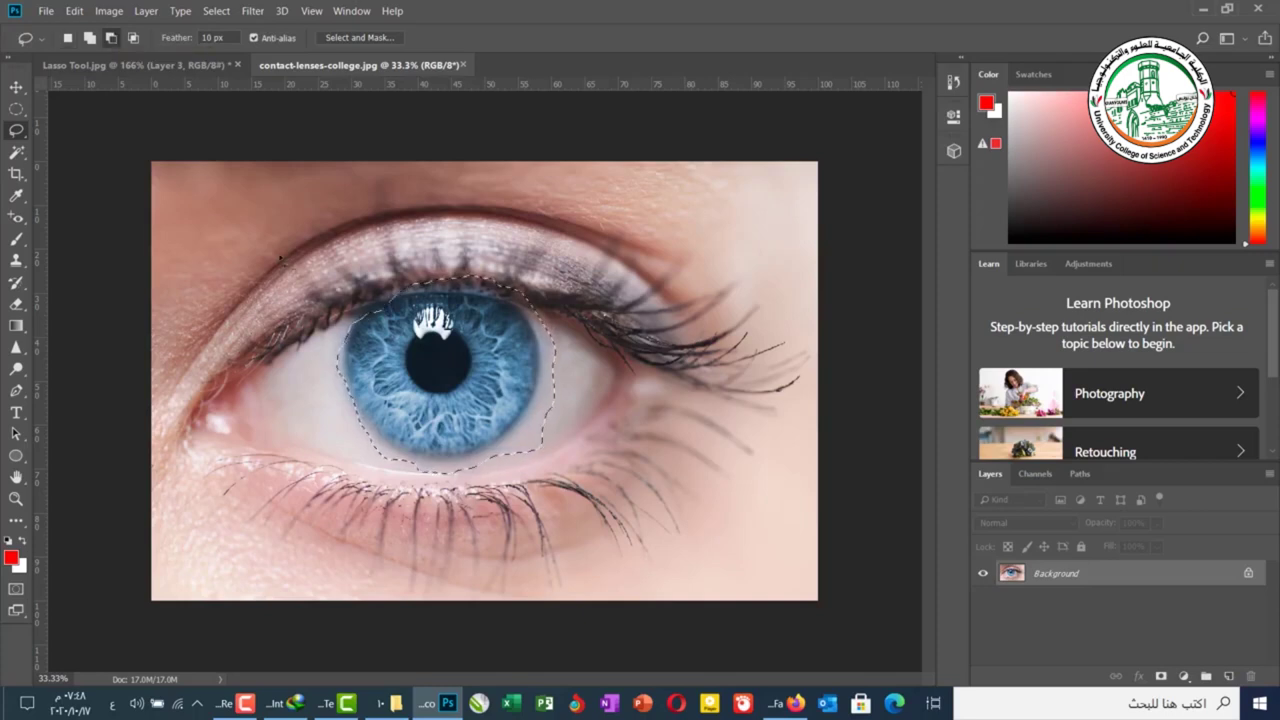
mouse_move(570, 410)
mouse_down()
mouse_move(522, 462)
mouse_move(537, 474)
mouse_move(577, 440)
mouse_move(566, 412)
mouse_up()
Trim the excess along the right and lower edges of the iris selection with the Elliptical Marquee tool in Subtract mode at 20 px feather.
click(22, 109)
right_click(22, 109)
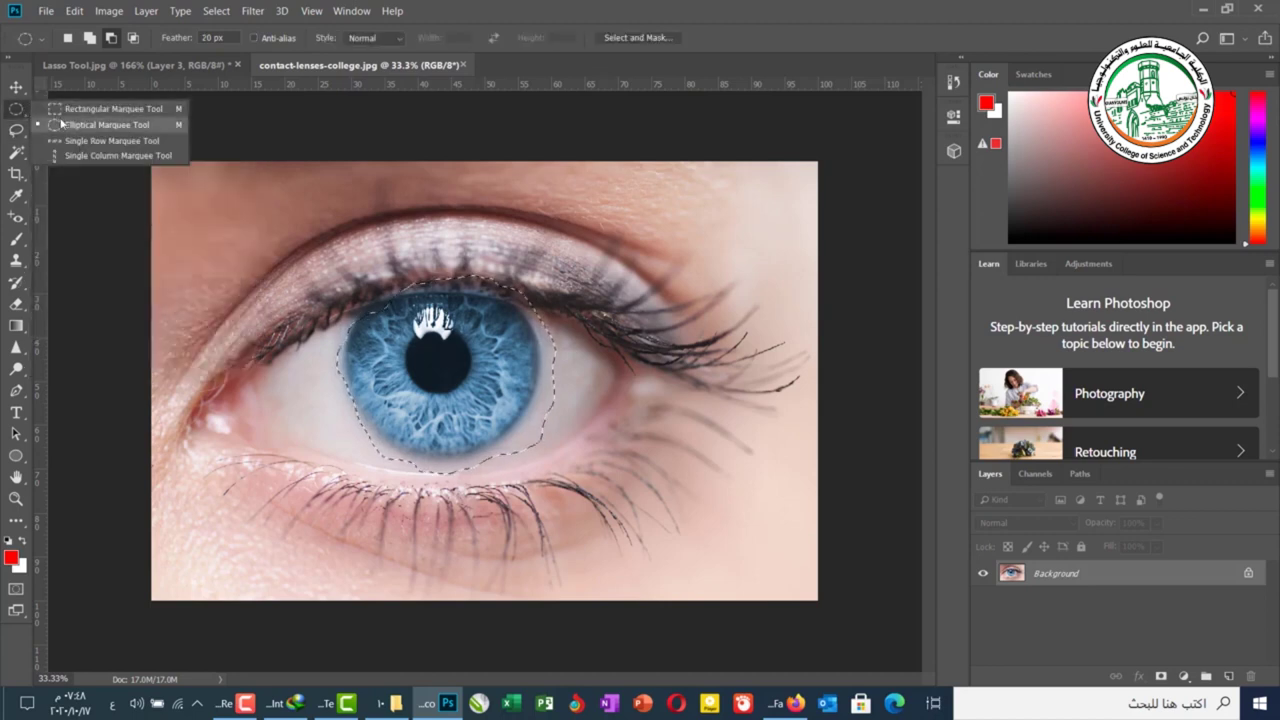
click(62, 124)
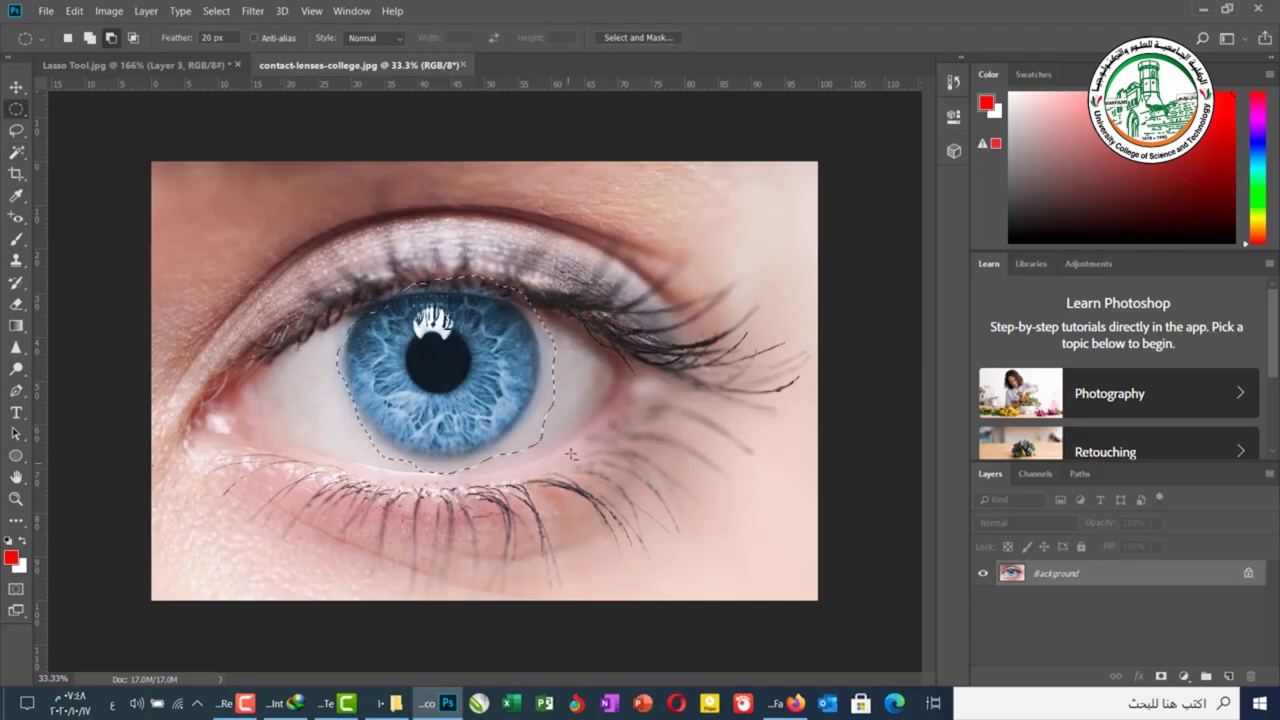
drag(541, 432, 511, 458)
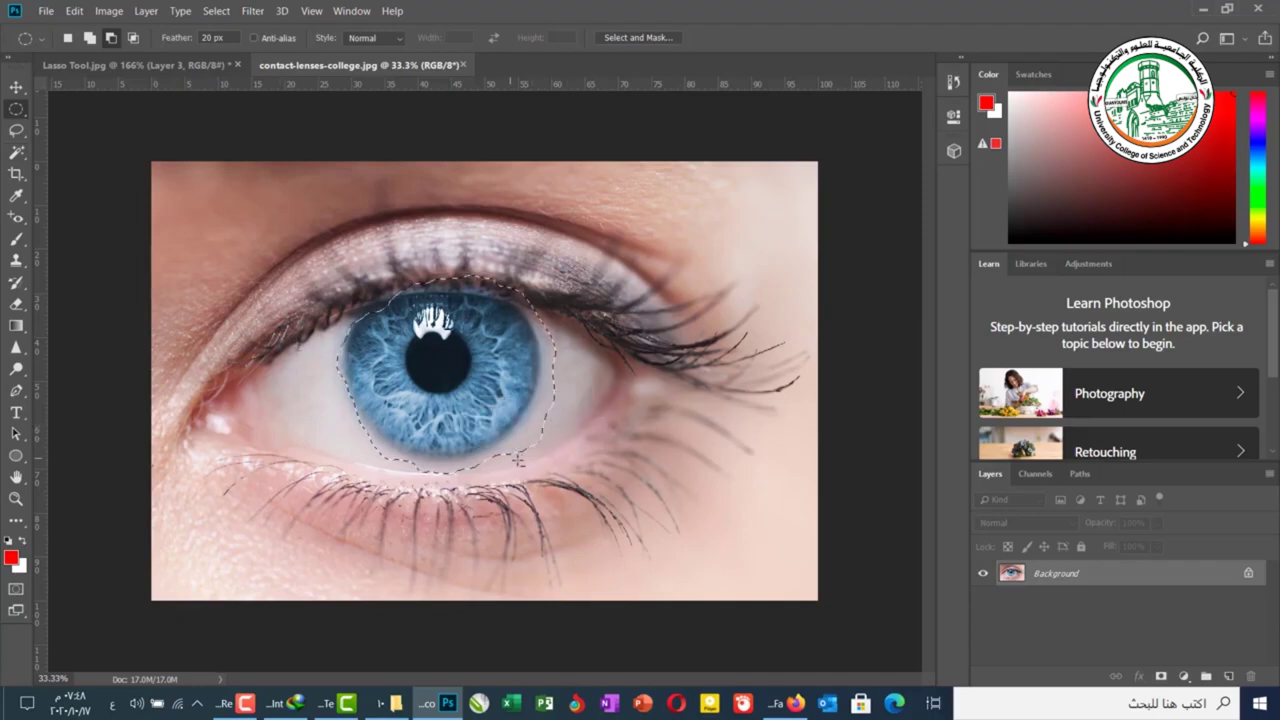
drag(569, 394, 545, 403)
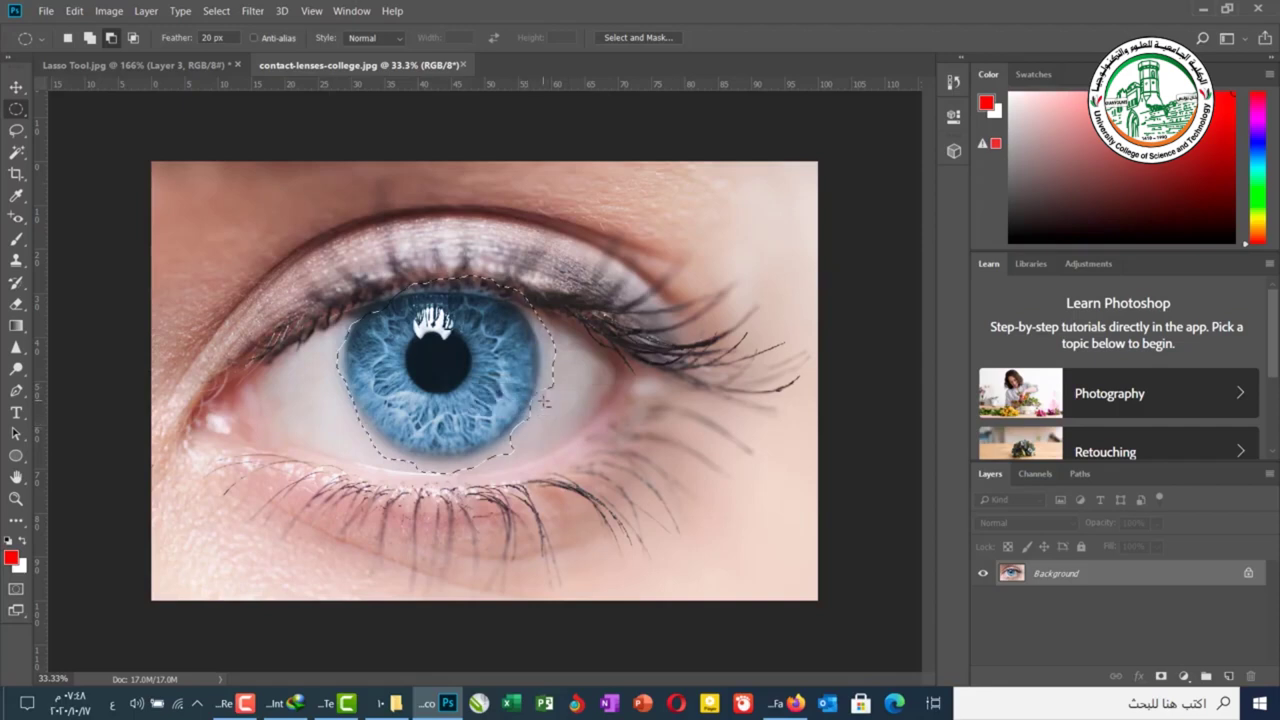
drag(552, 330, 548, 394)
drag(550, 290, 546, 344)
mouse_move(521, 274)
mouse_down()
mouse_move(522, 257)
mouse_move(538, 258)
mouse_up()
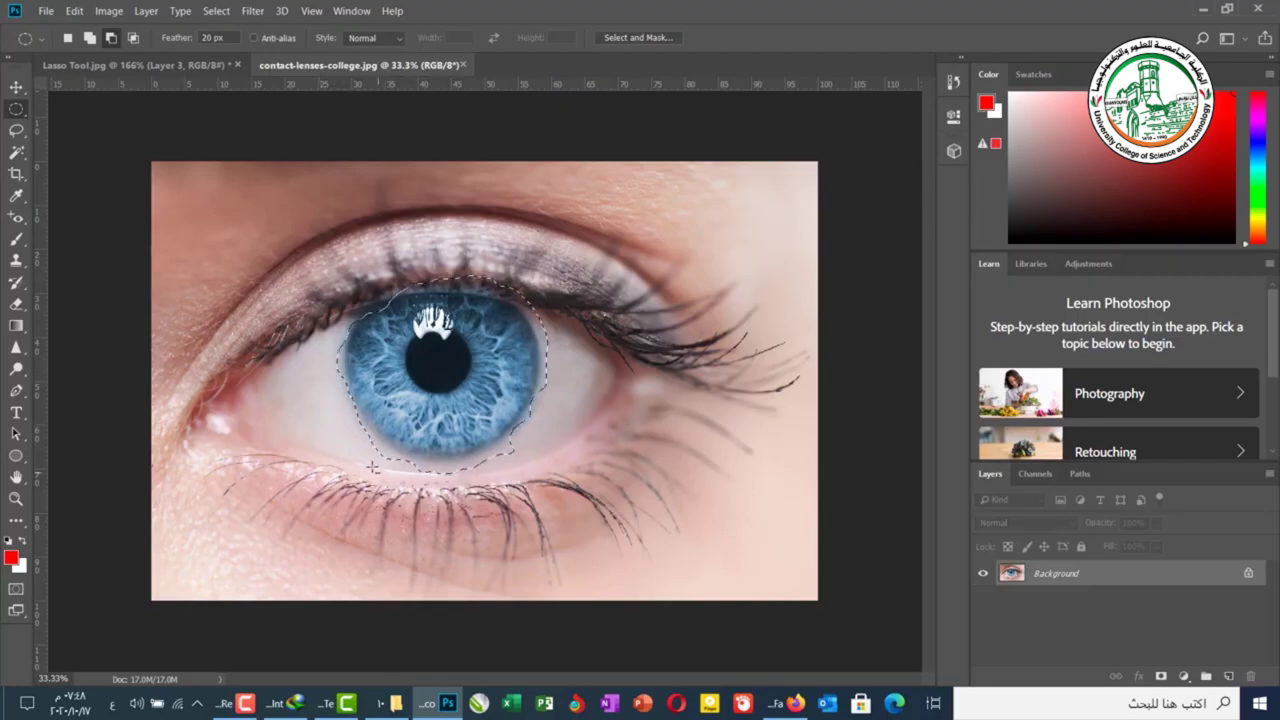
drag(390, 459, 476, 483)
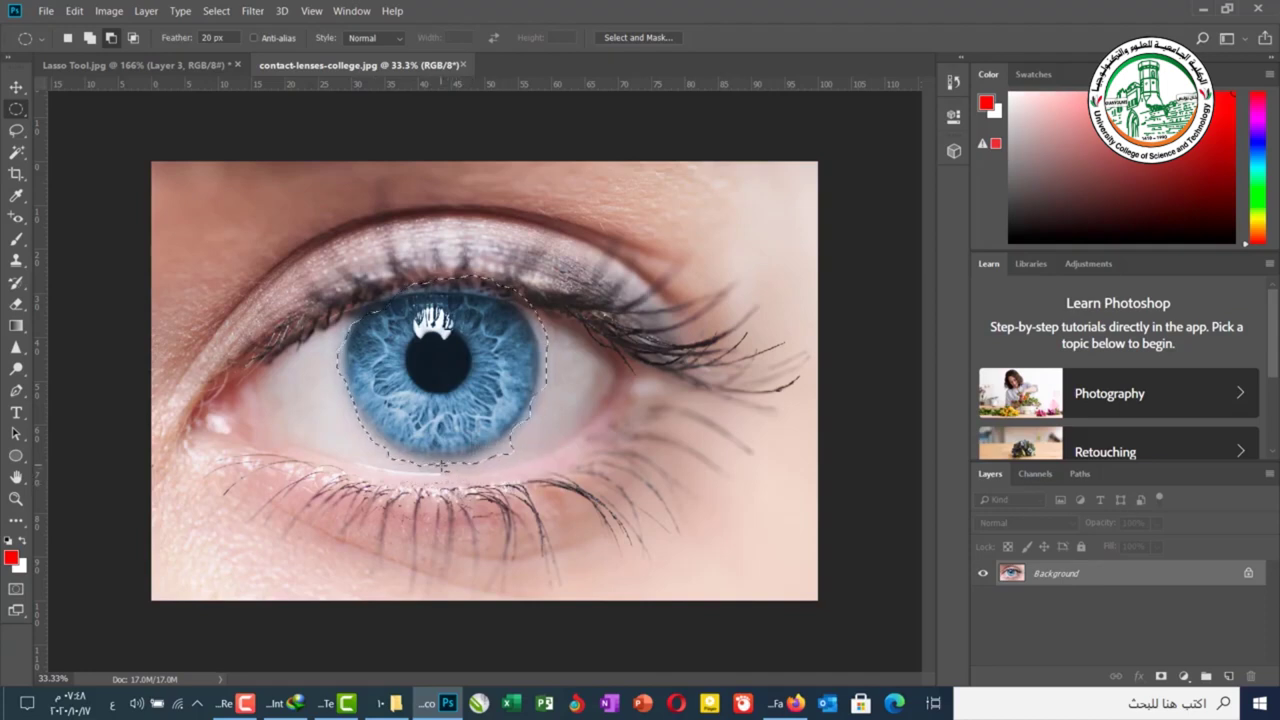
drag(507, 474, 472, 484)
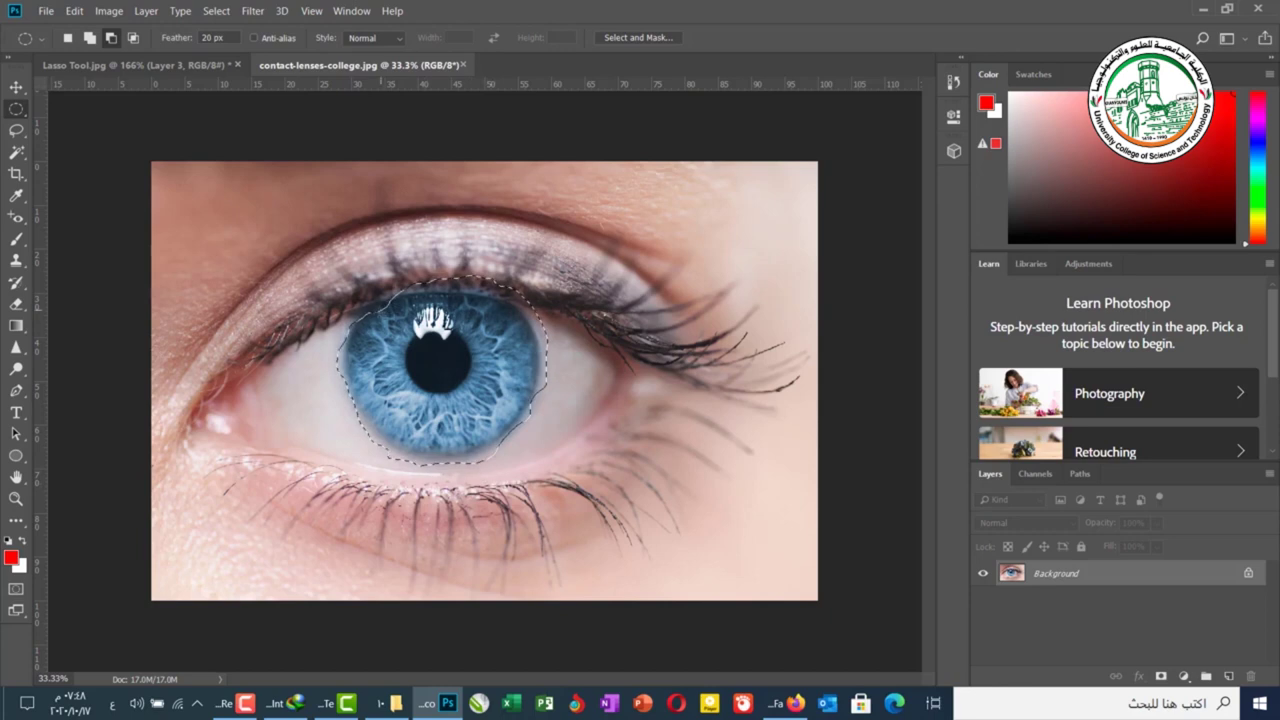
Set the Elliptical Marquee tool to Add to selection and extend the iris selection along its upper-left edge.
click(87, 42)
drag(252, 285, 286, 326)
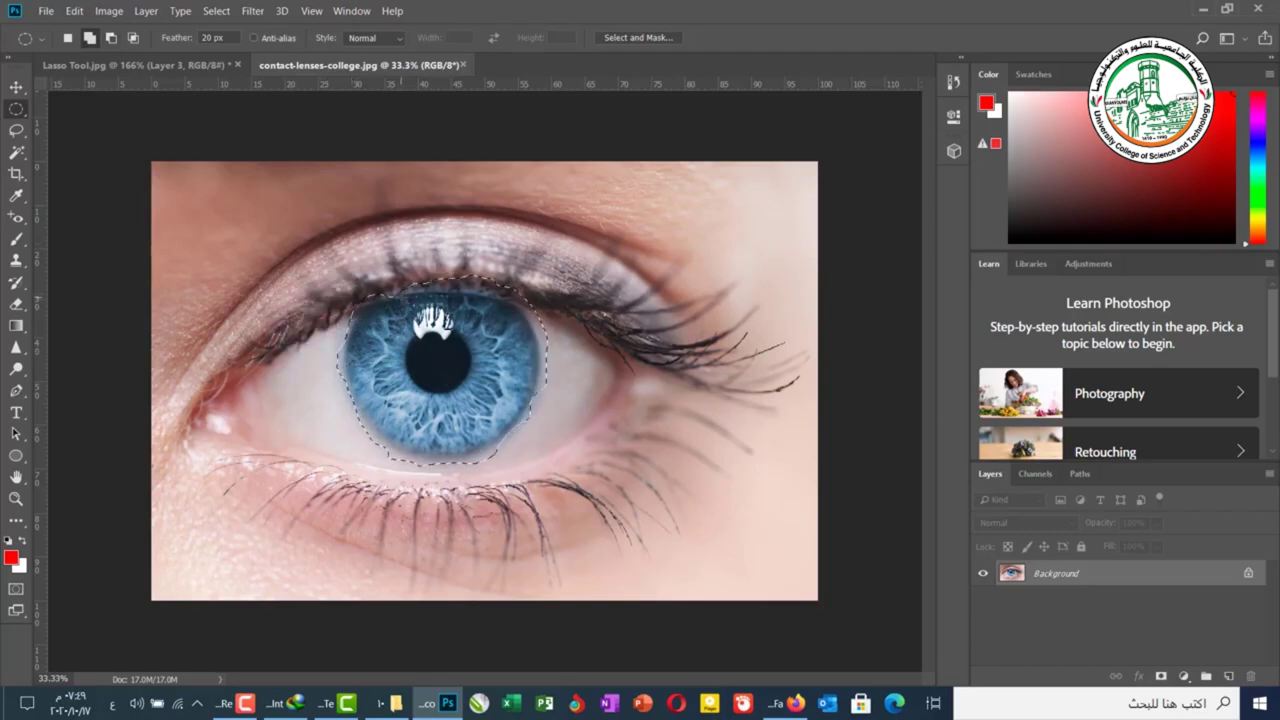
drag(352, 298, 352, 298)
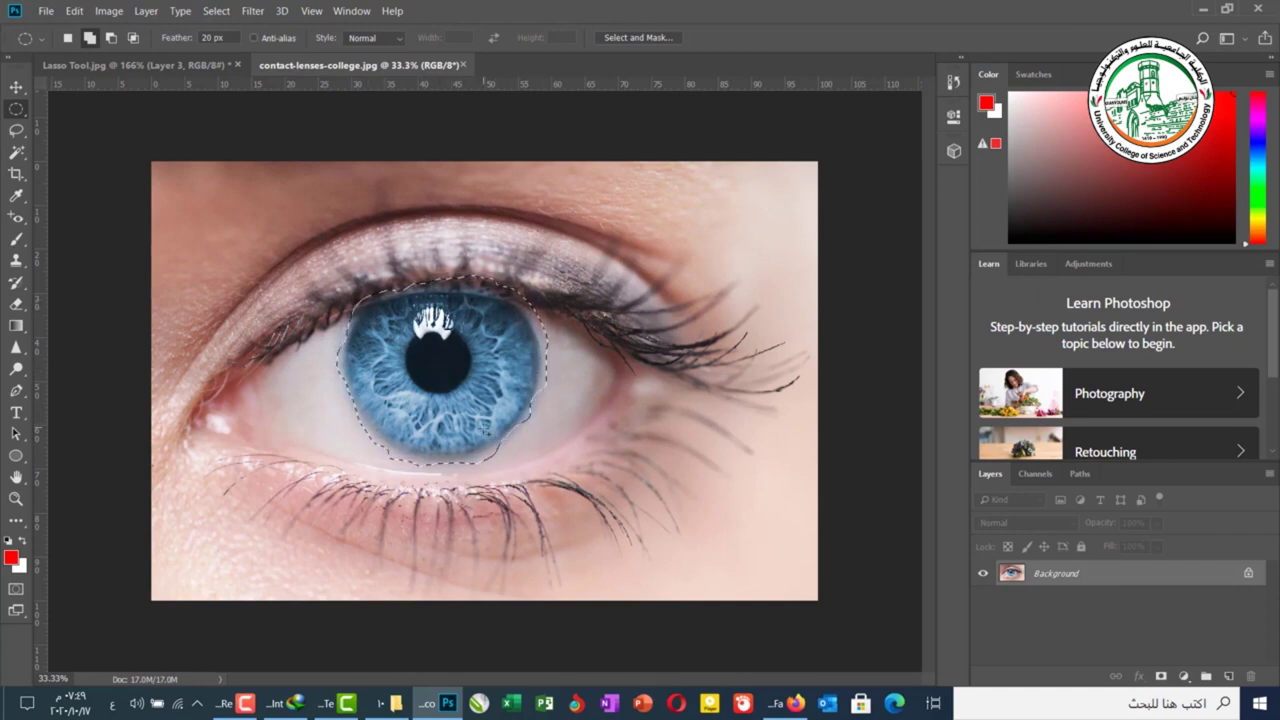
Copy the selected iris to a new layer and hide the Background layer.
key(ctrl+j)
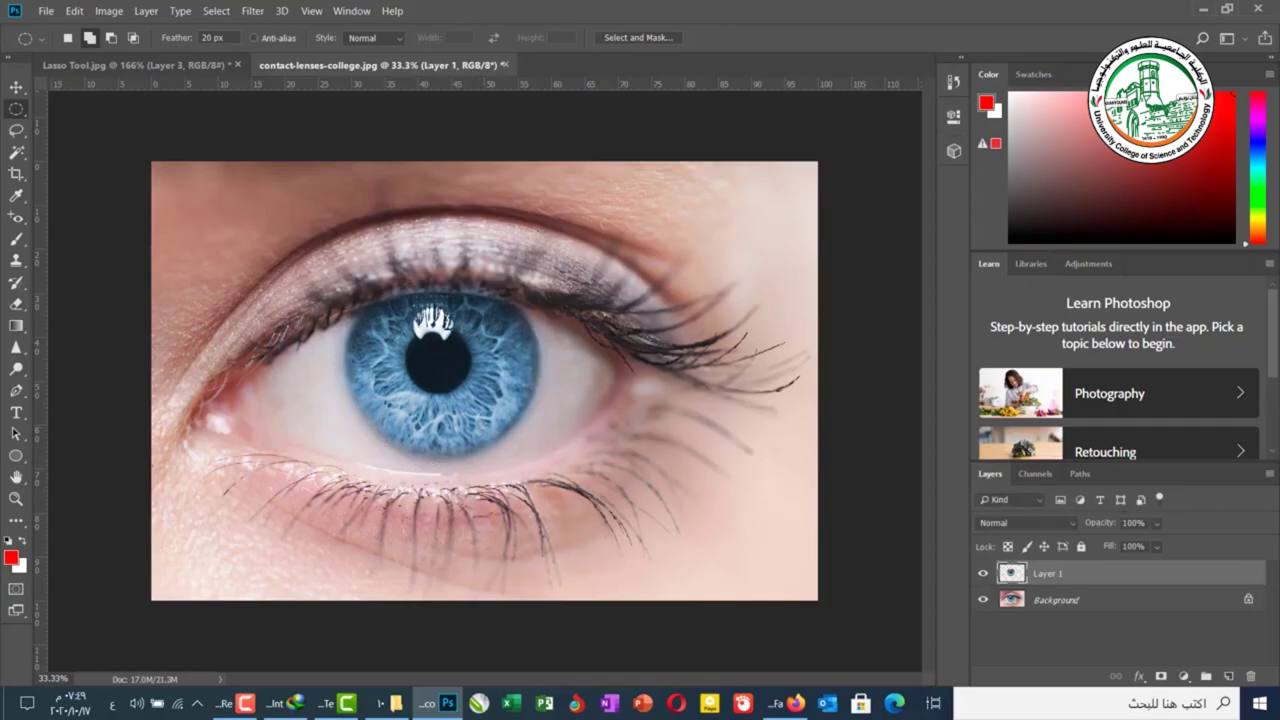
click(982, 600)
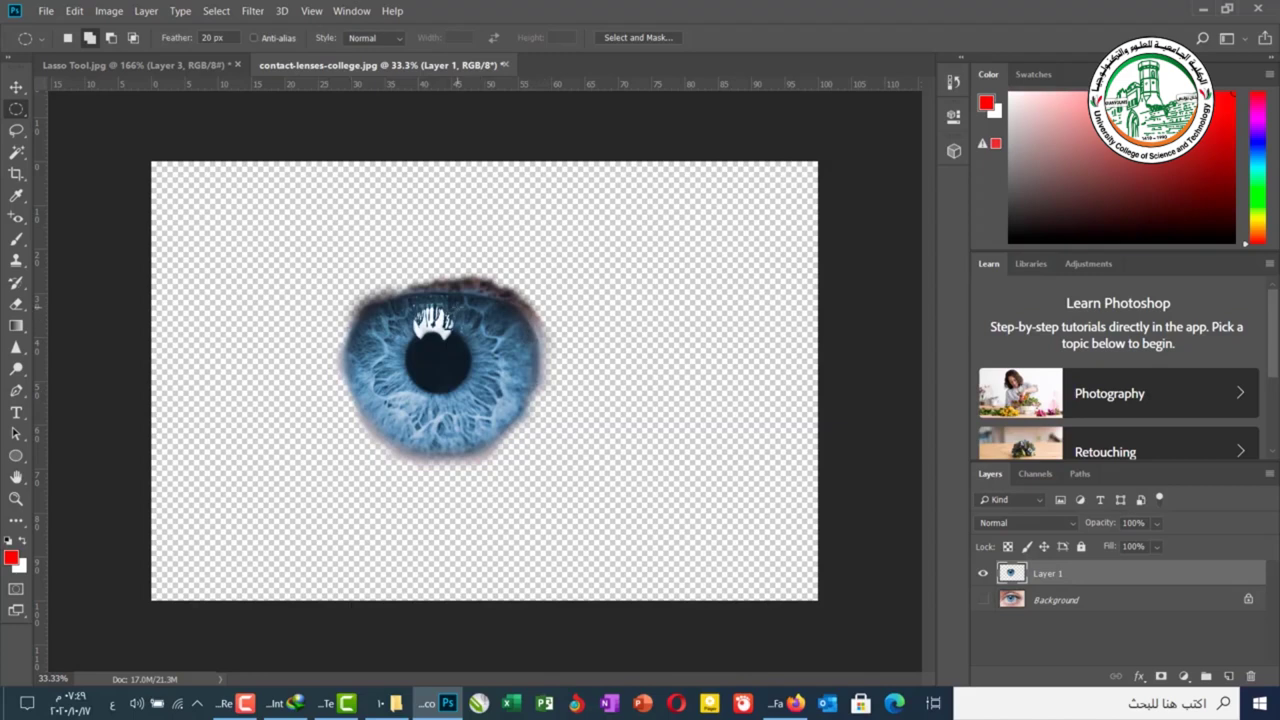
Open the maxresdefault image of coloured shapes as a separate document and switch to the Polygonal Lasso tool.
key(l)
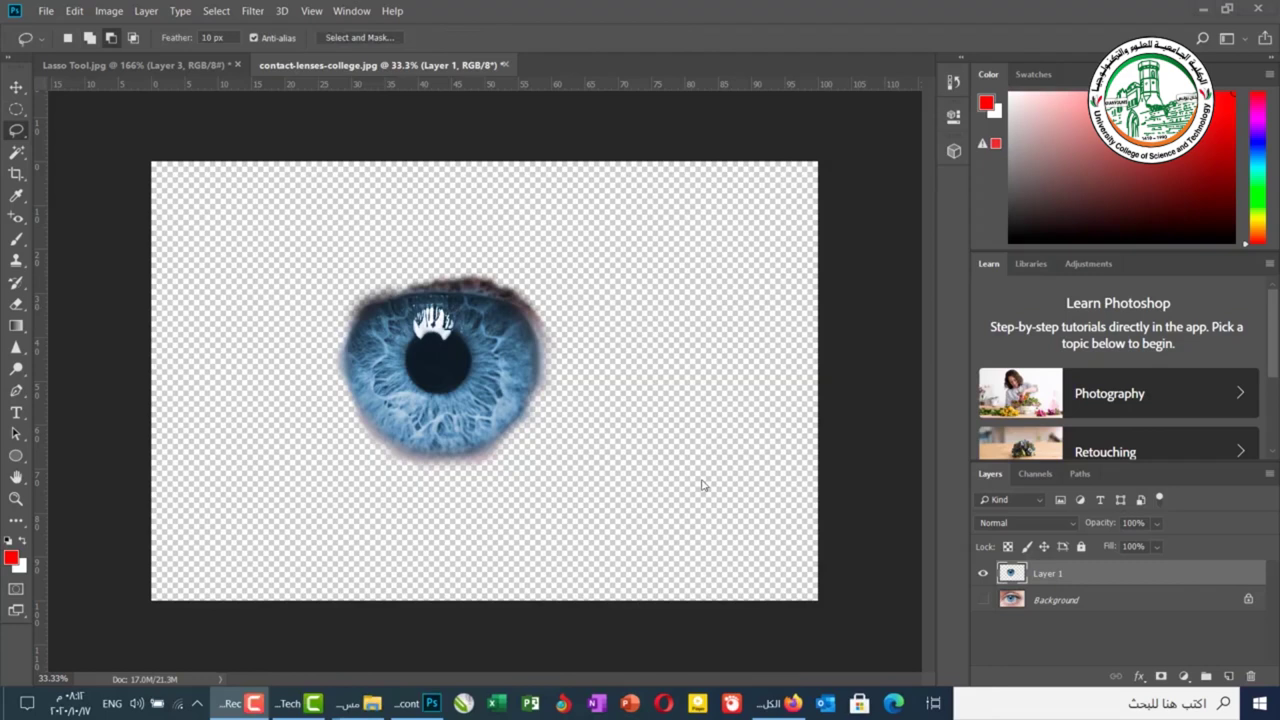
click(17, 131)
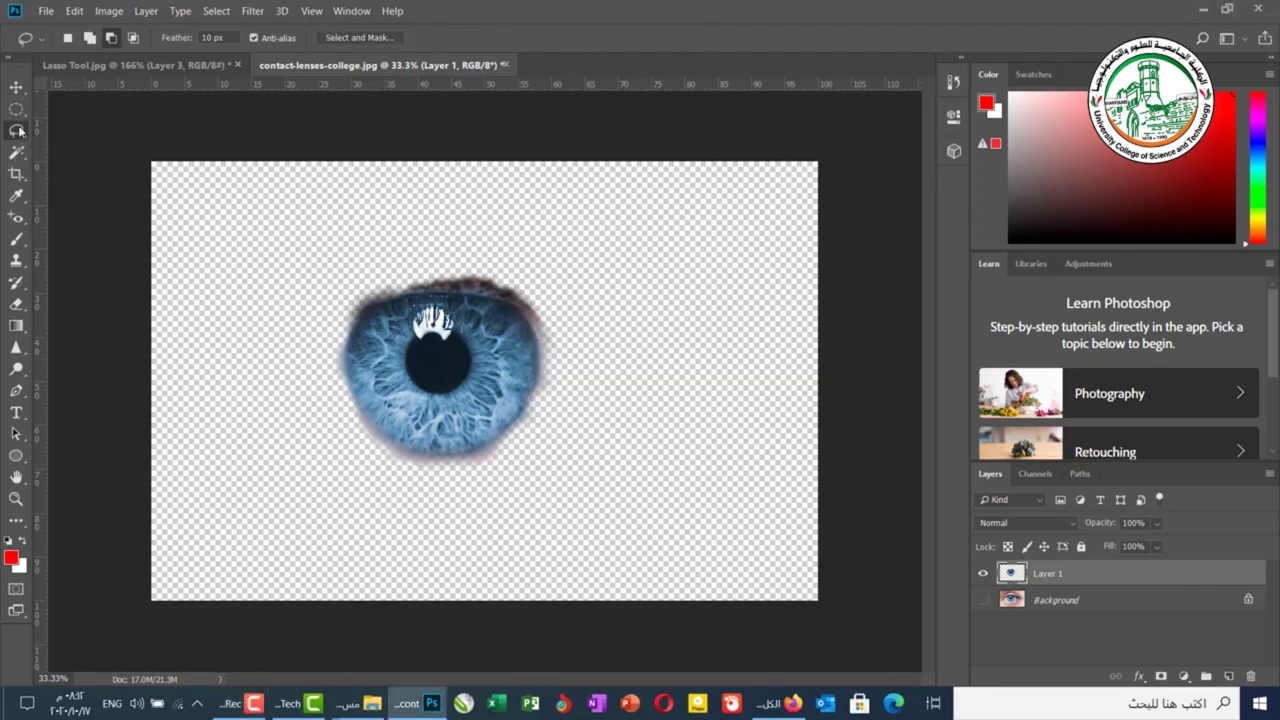
right_click(17, 131)
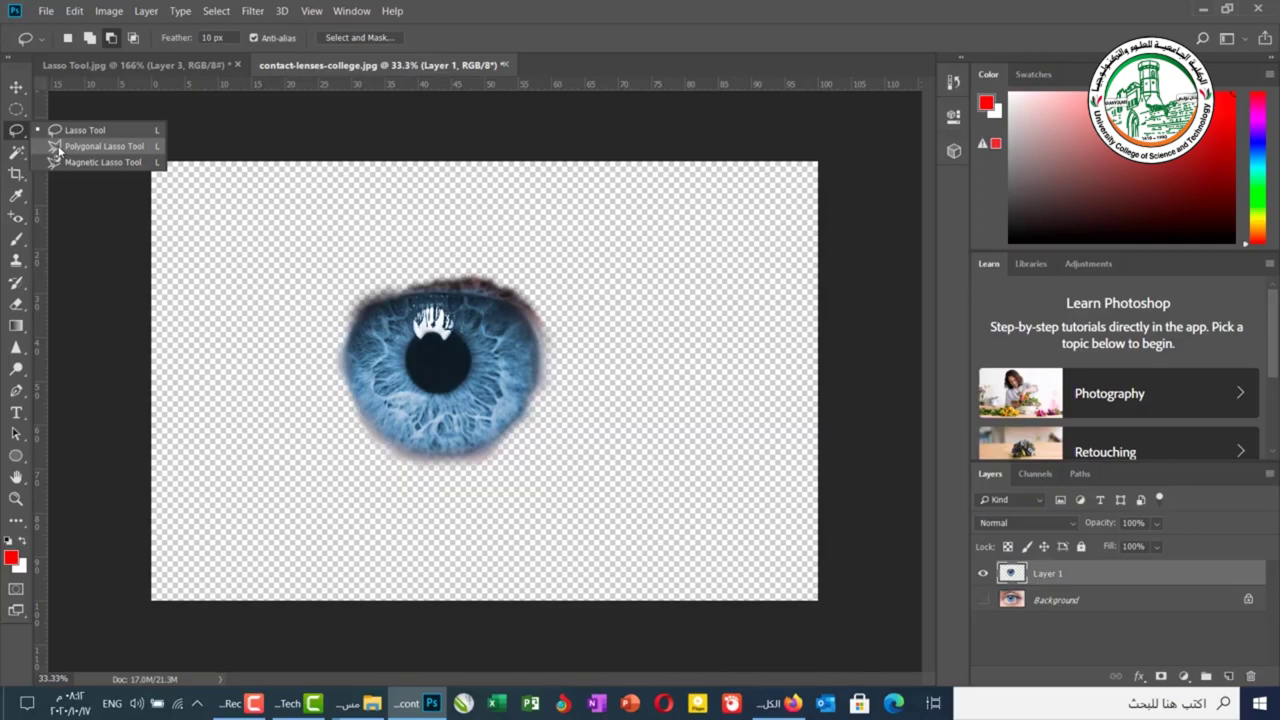
key(Escape)
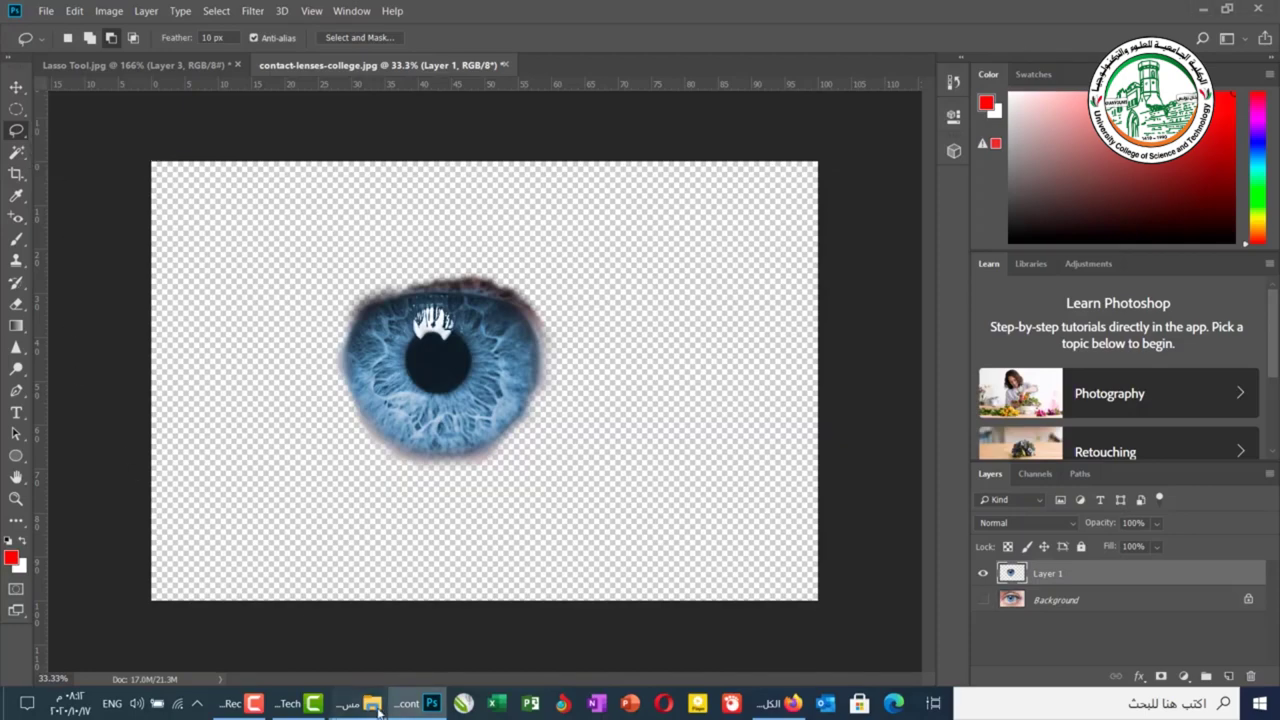
mouse_move(373, 705)
click(450, 640)
drag(430, 300, 564, 60)
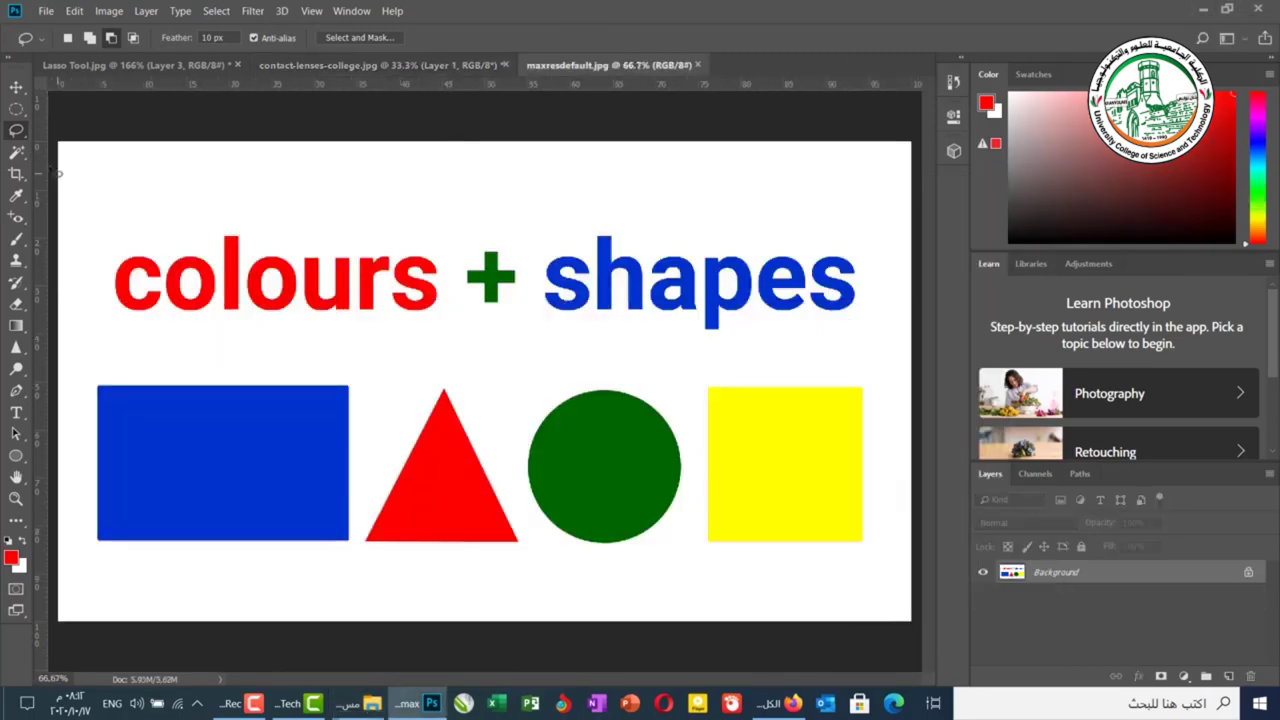
right_click(17, 130)
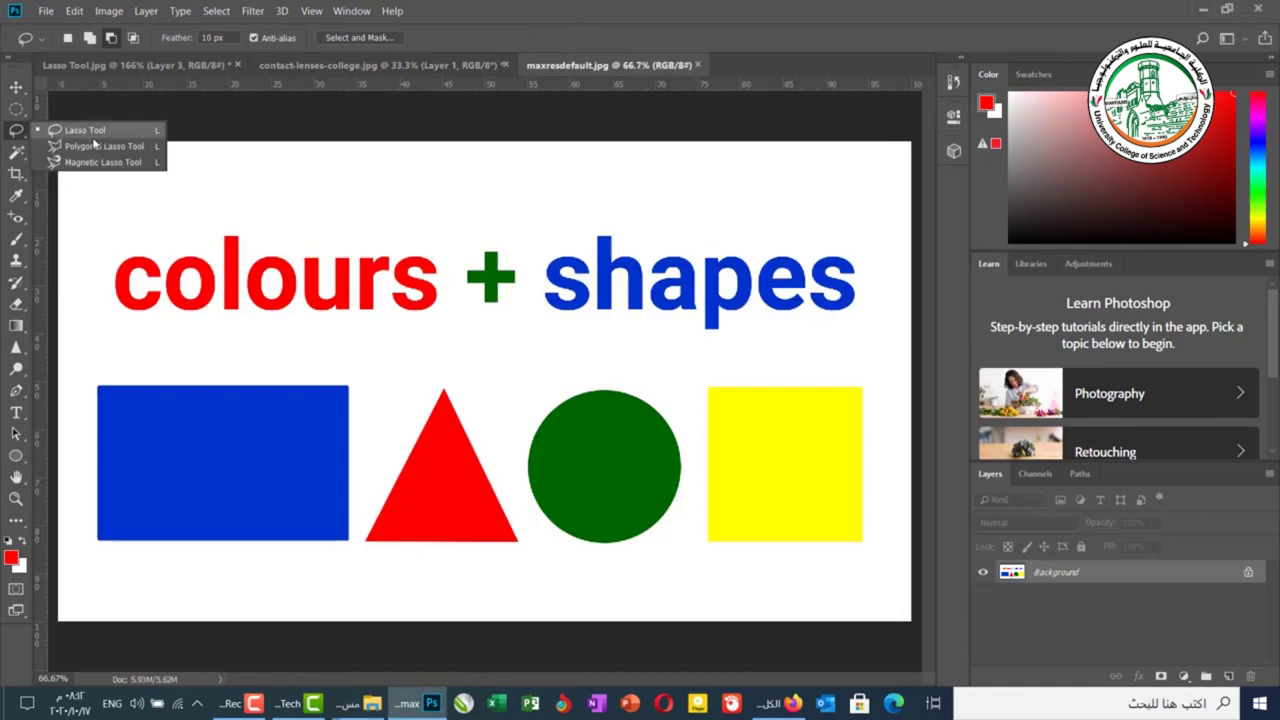
key(Escape)
key(shift+l)
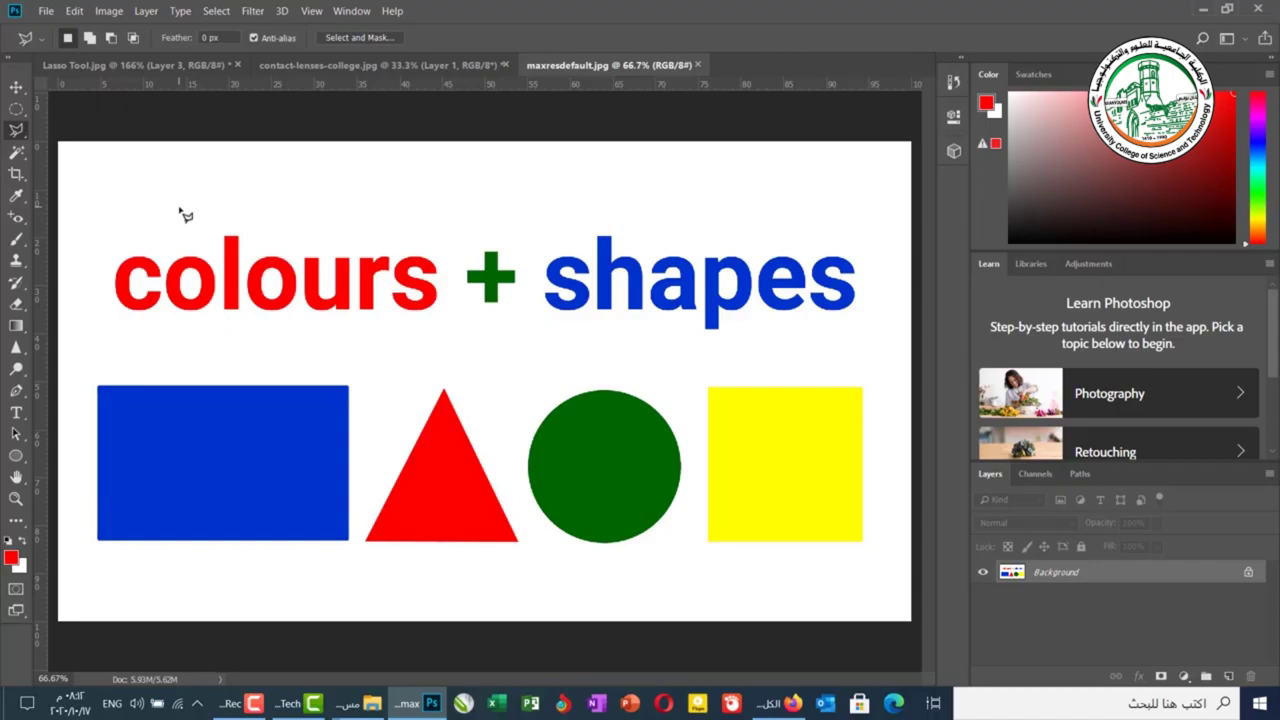
Try an irregular straight-edged selection around the word "colours" with the Polygonal Lasso tool and deselect it.
click(297, 208)
click(143, 210)
click(175, 311)
click(274, 280)
click(405, 350)
click(450, 241)
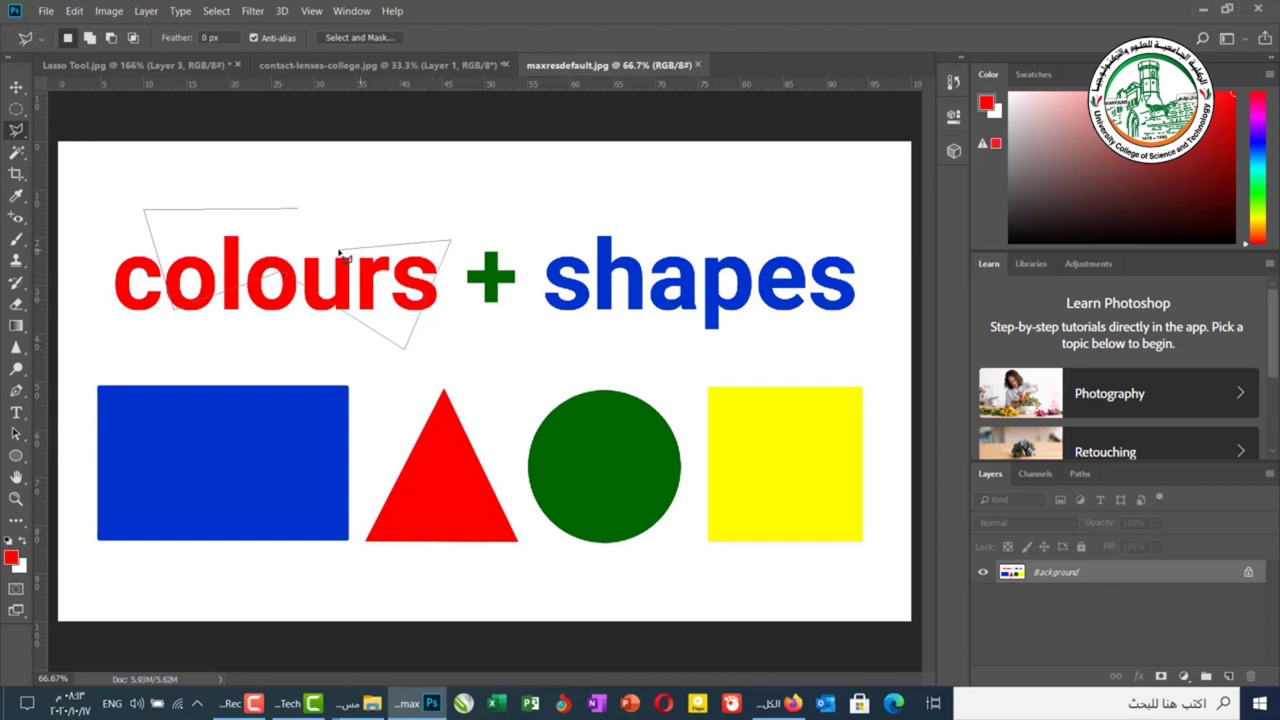
click(340, 248)
click(418, 187)
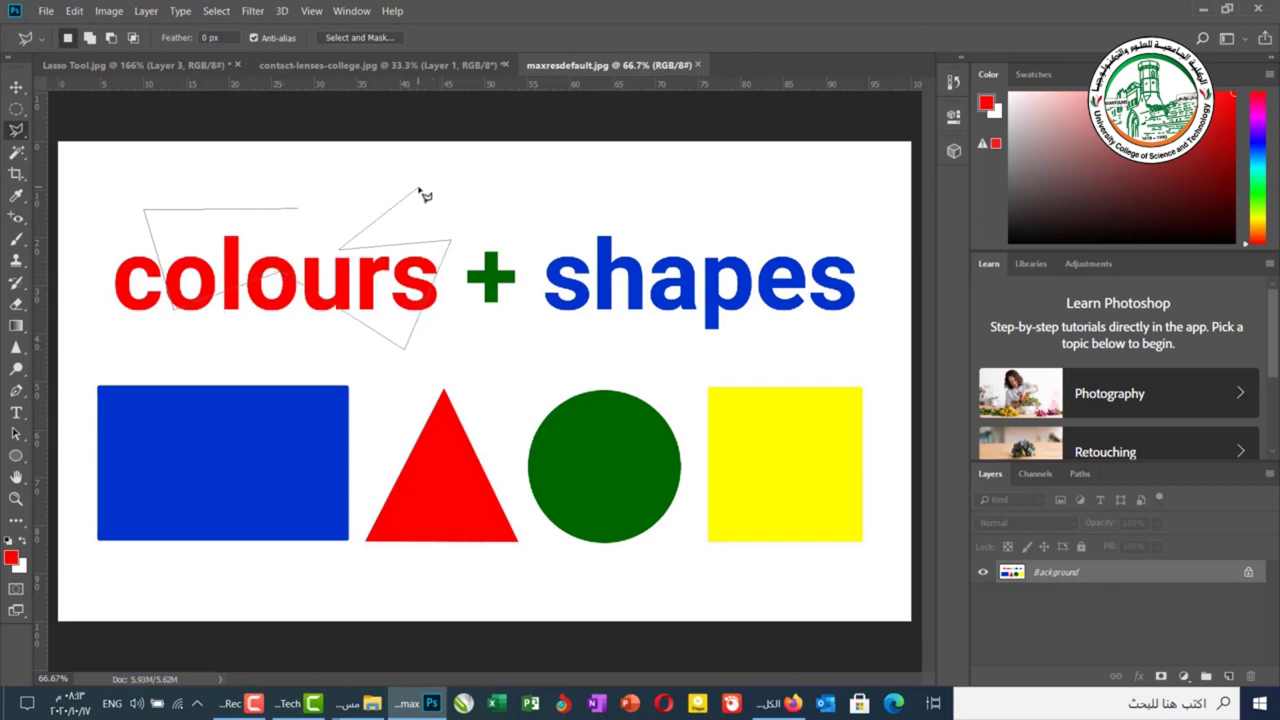
click(347, 213)
double_click(297, 213)
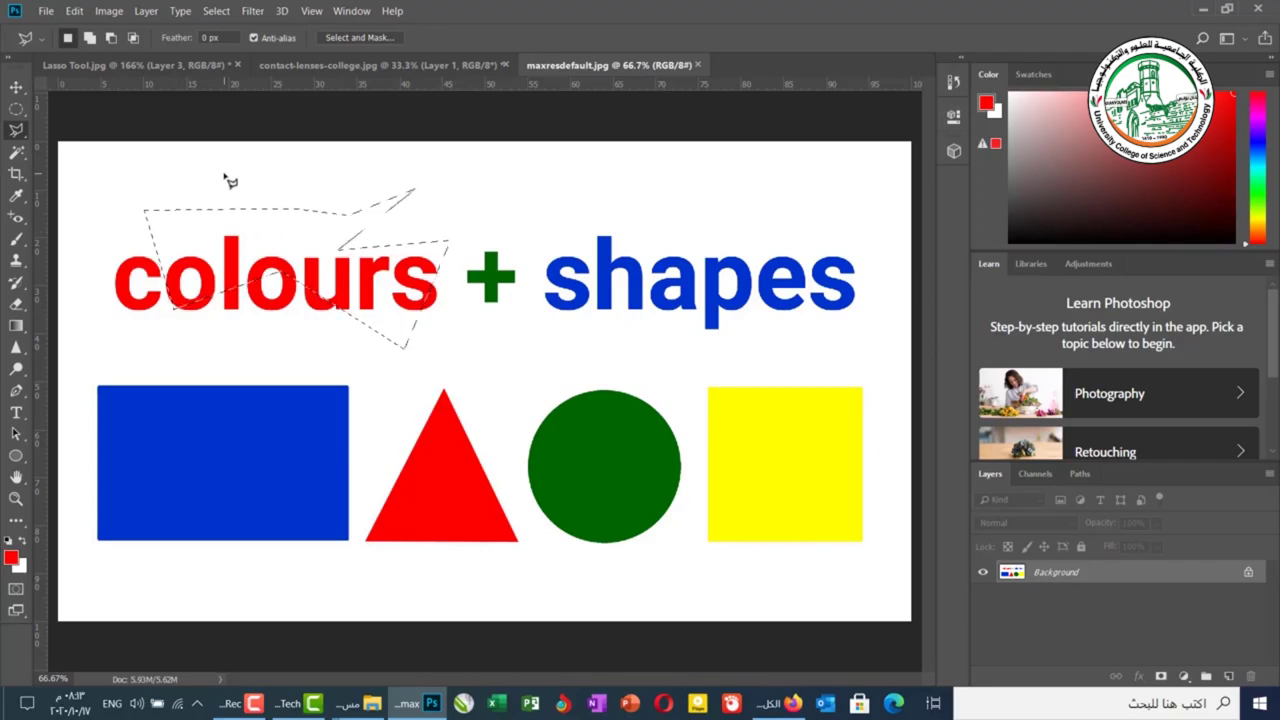
key(ctrl+d)
Select the red triangle corner by corner with the Polygonal Lasso tool, removing the misplaced anchor point above its right corner.
click(445, 391)
click(365, 541)
click(518, 541)
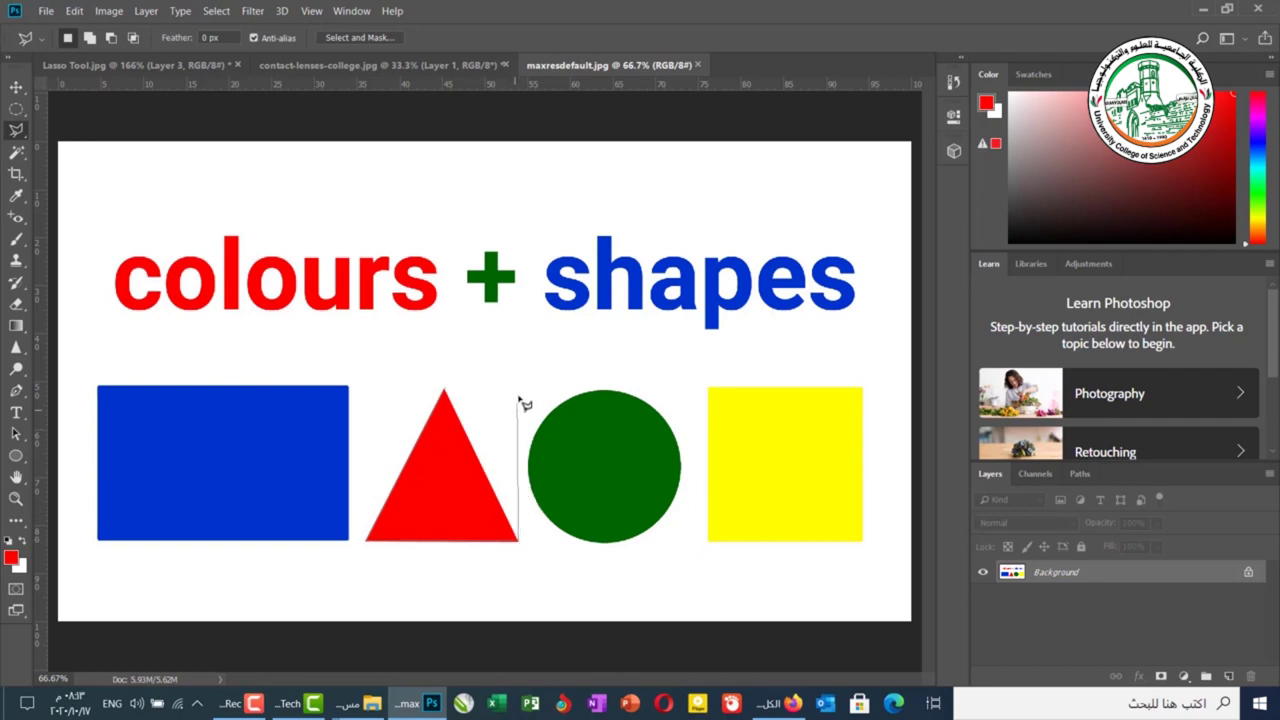
click(518, 358)
key(BackSpace)
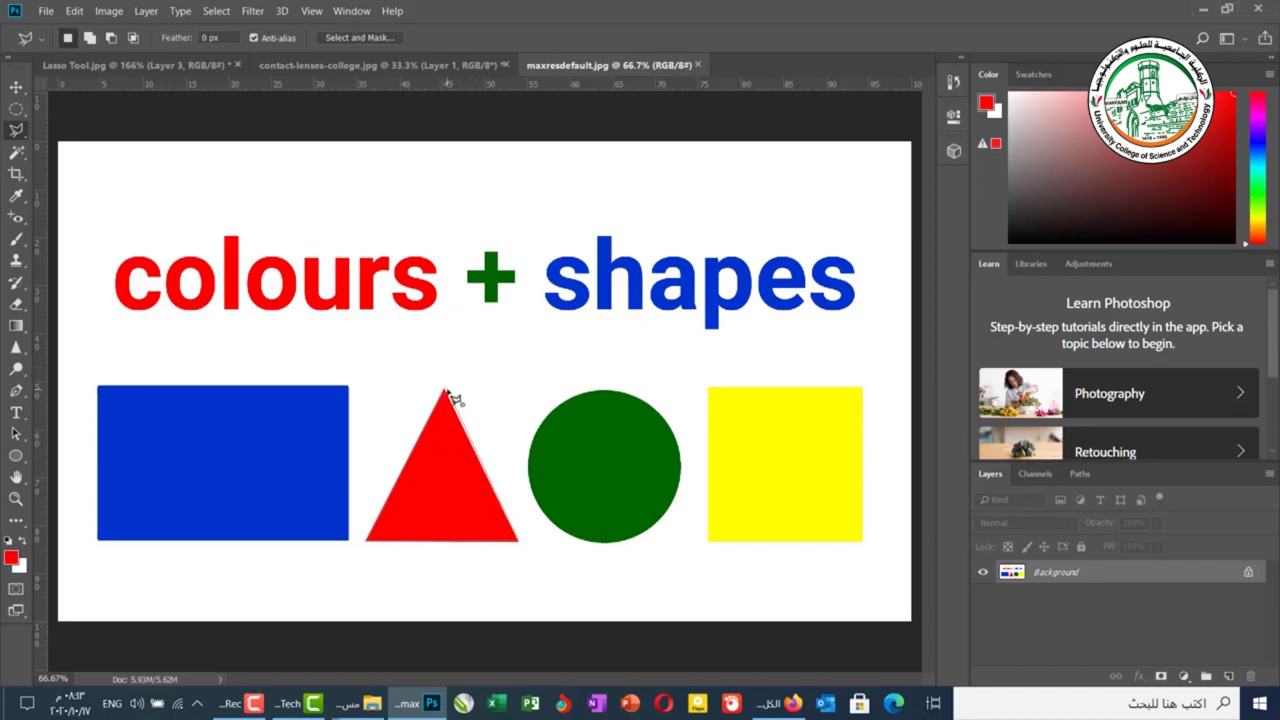
double_click(447, 393)
Copy the selected red triangle to a new layer and hide the Background layer.
key(ctrl+j)
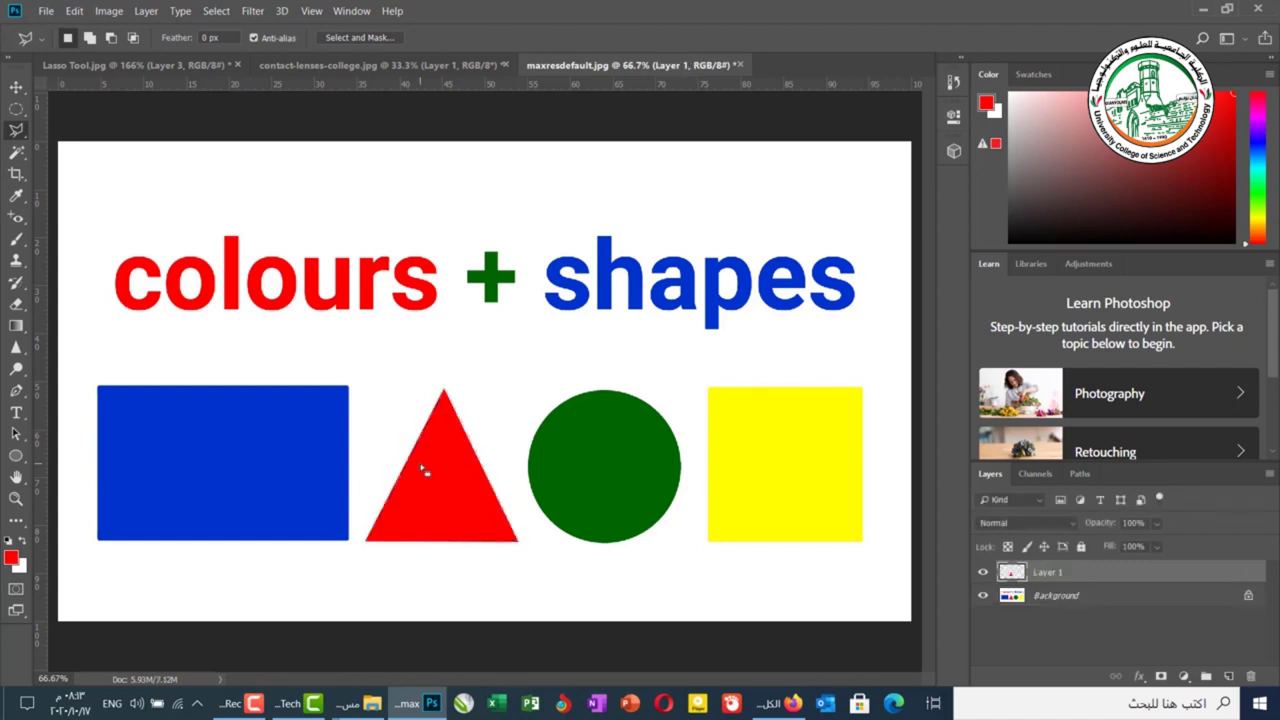
click(982, 595)
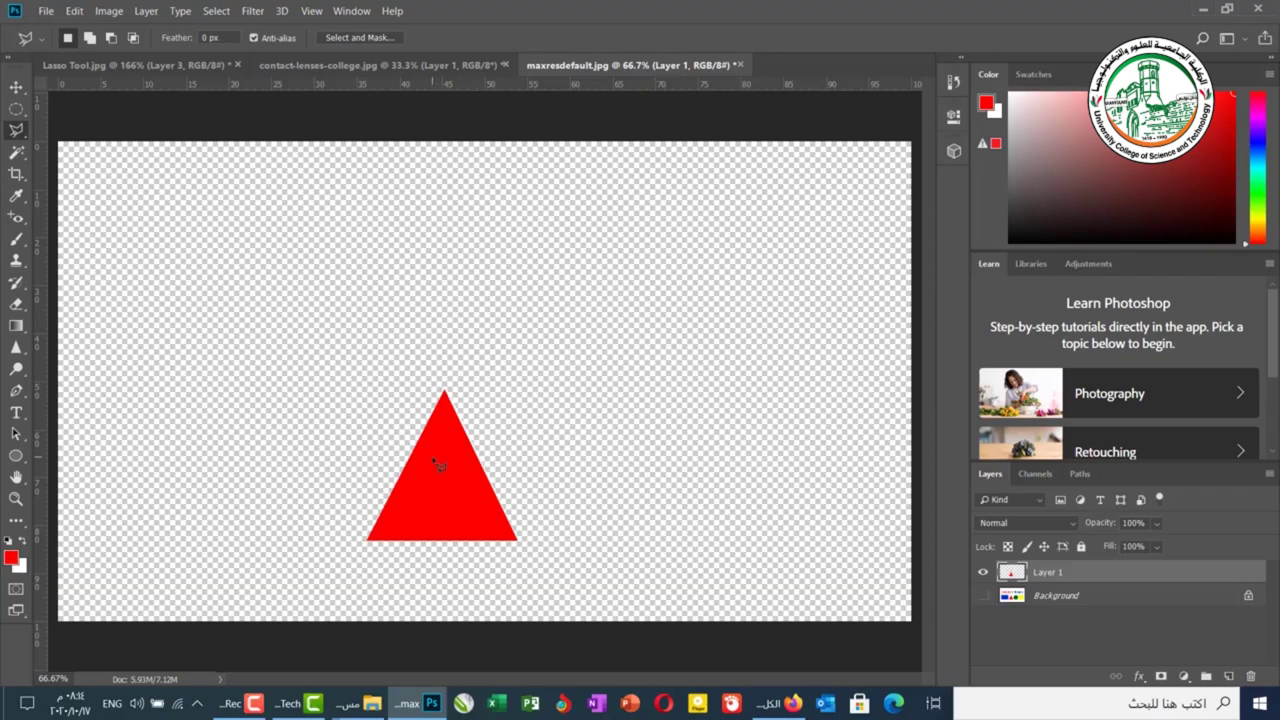
Open the Polygonal image as a separate document and outline the large red star with the Polygonal Lasso tool at 0 px feather.
click(360, 706)
drag(235, 405, 800, 63)
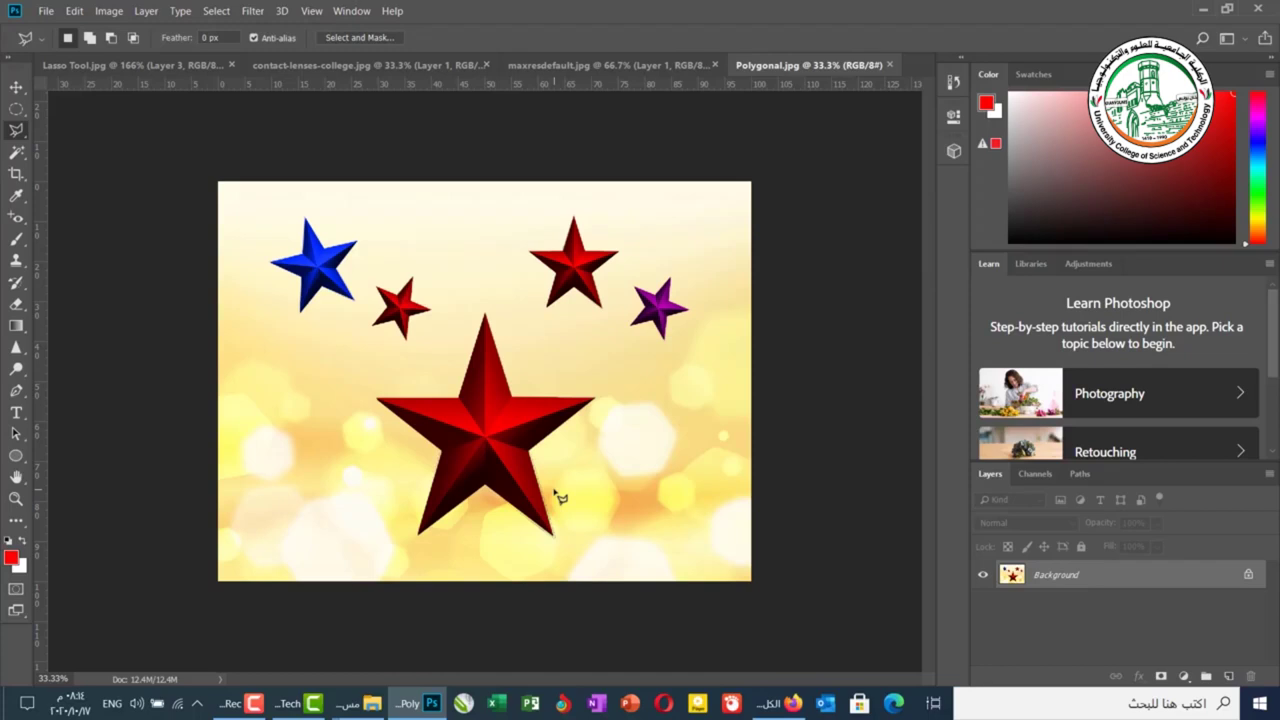
click(486, 316)
click(462, 399)
click(378, 400)
click(447, 461)
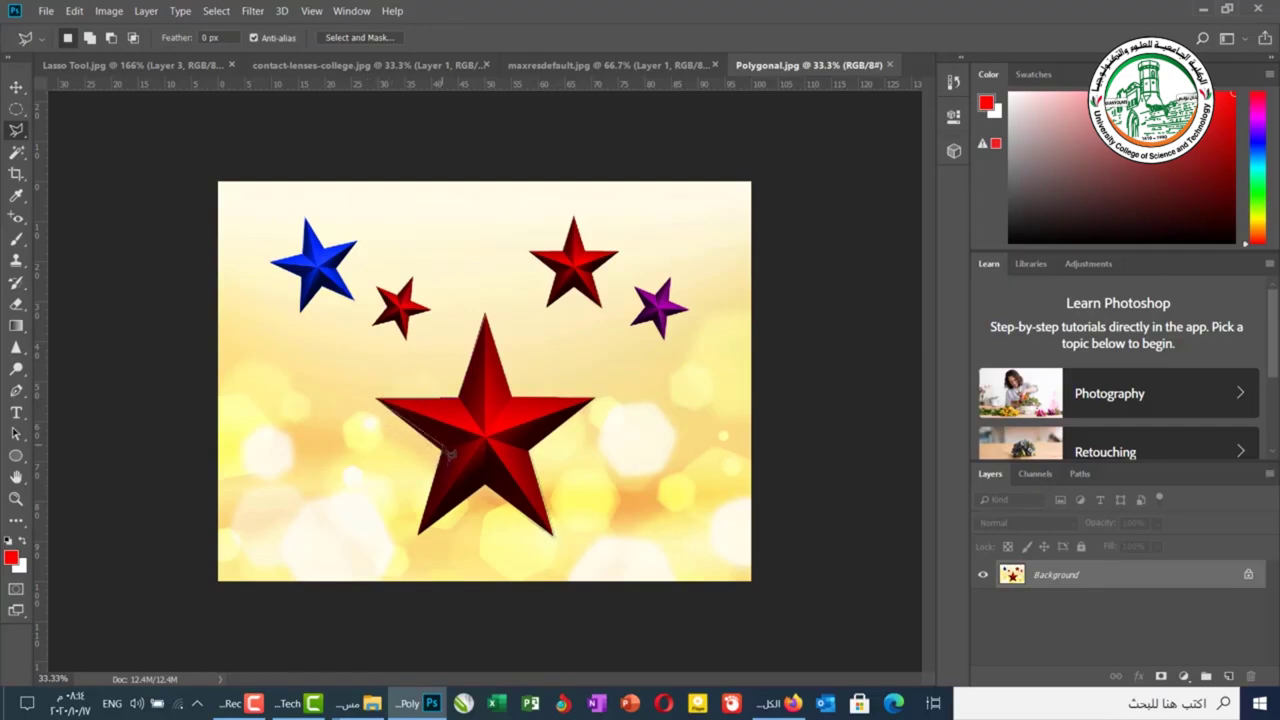
click(422, 536)
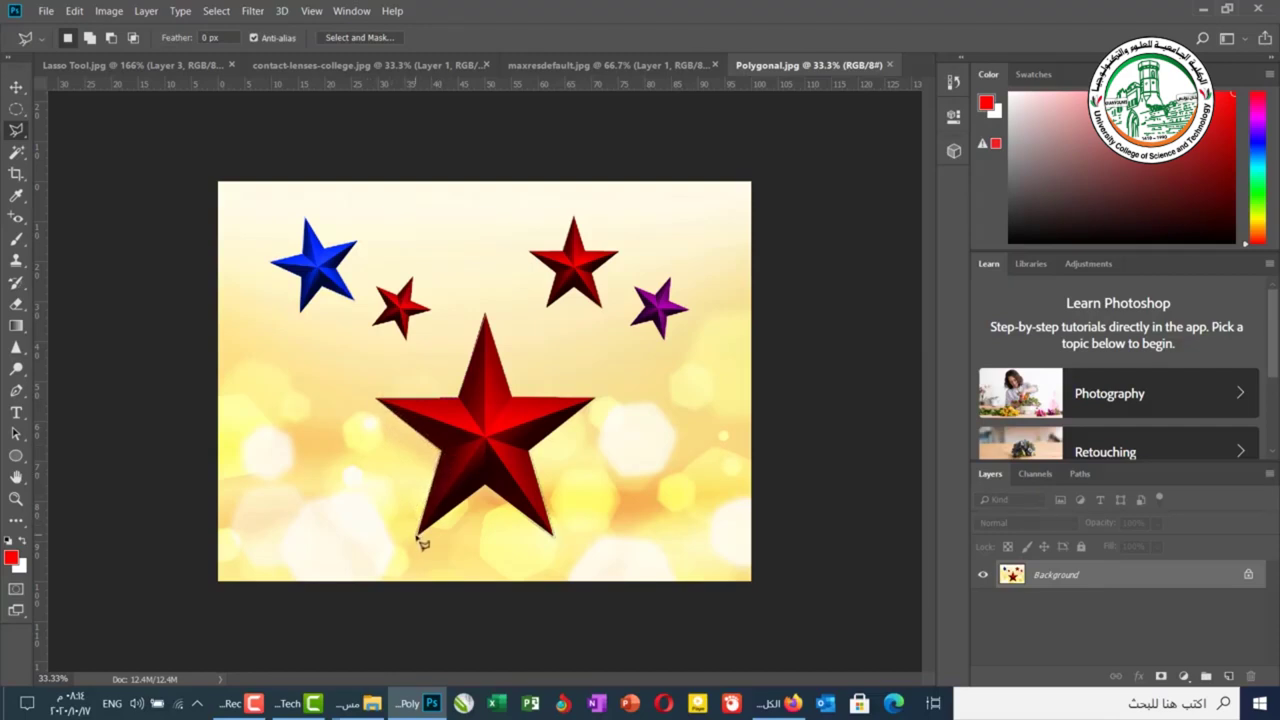
click(490, 493)
click(554, 537)
click(536, 452)
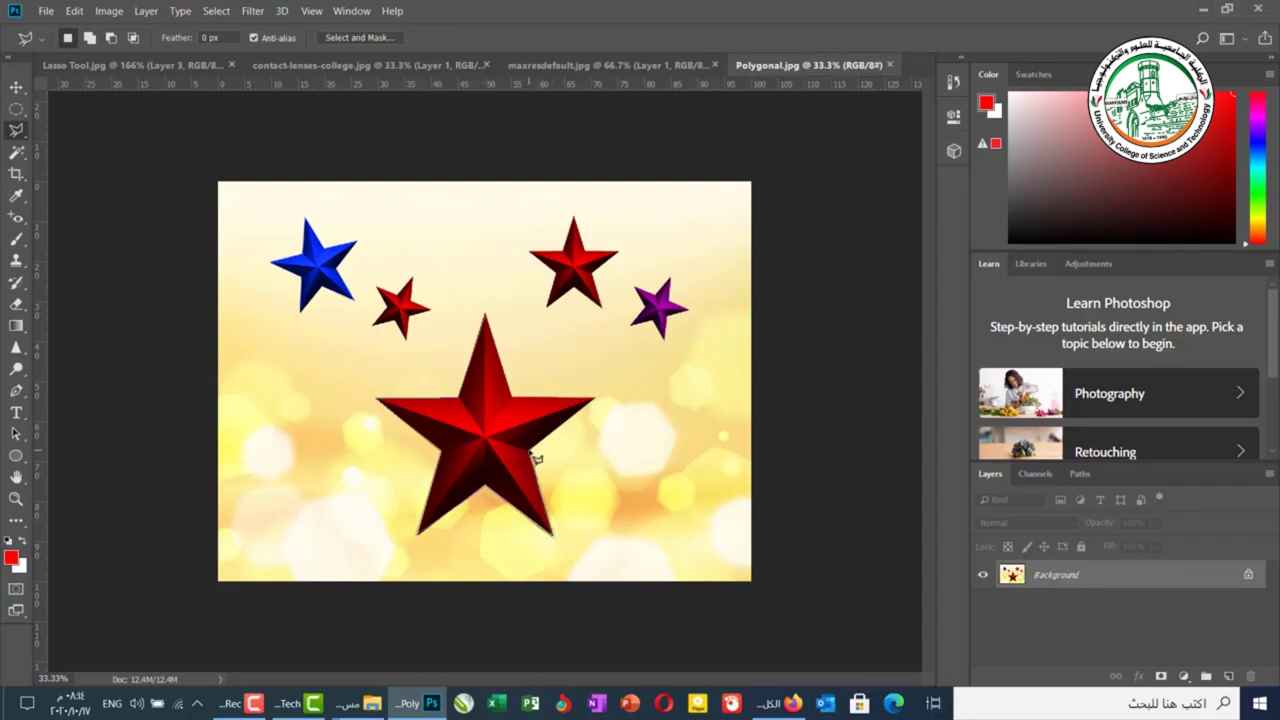
click(596, 403)
click(516, 401)
click(487, 318)
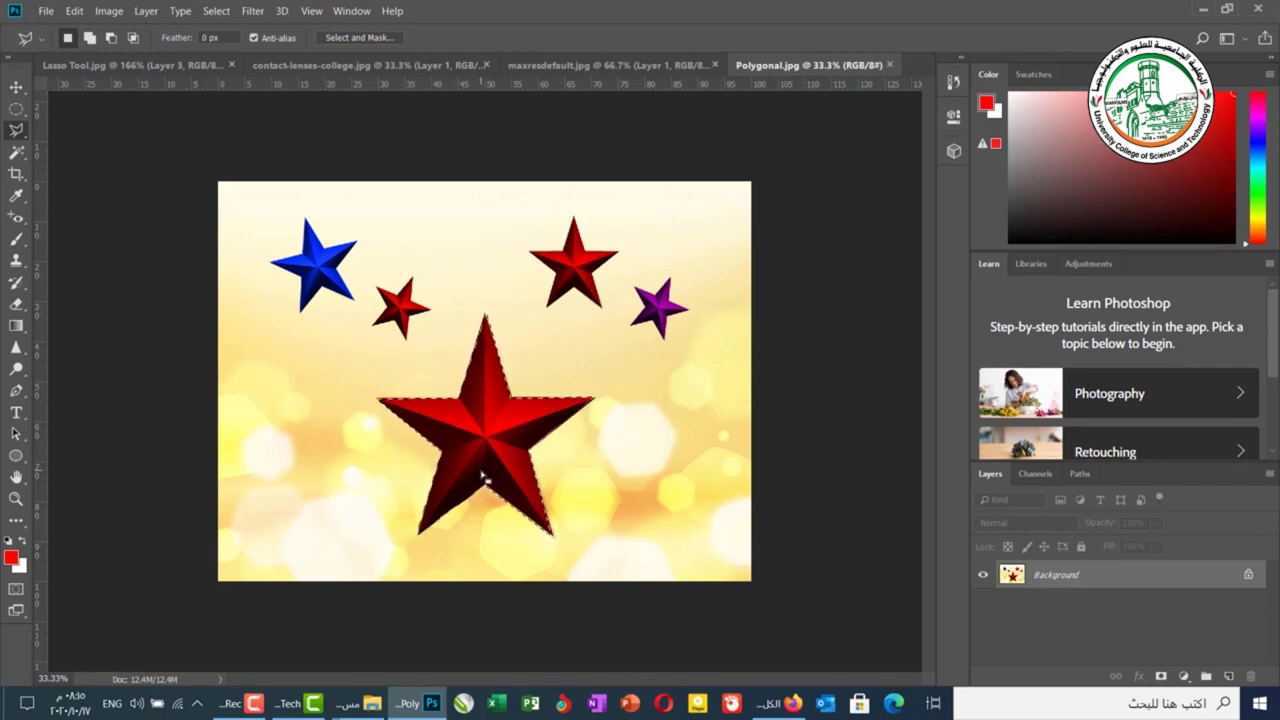
Copy the selected large red star to a new layer and hide the Background layer.
key(ctrl+j)
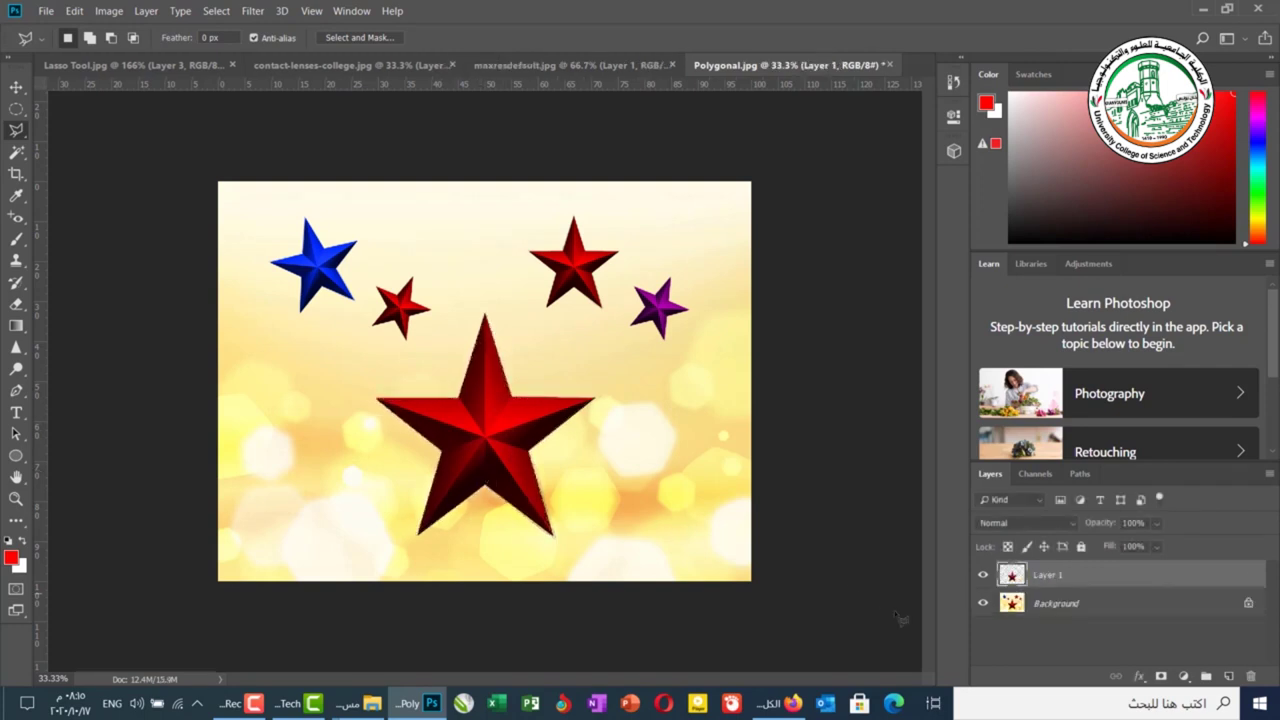
click(984, 603)
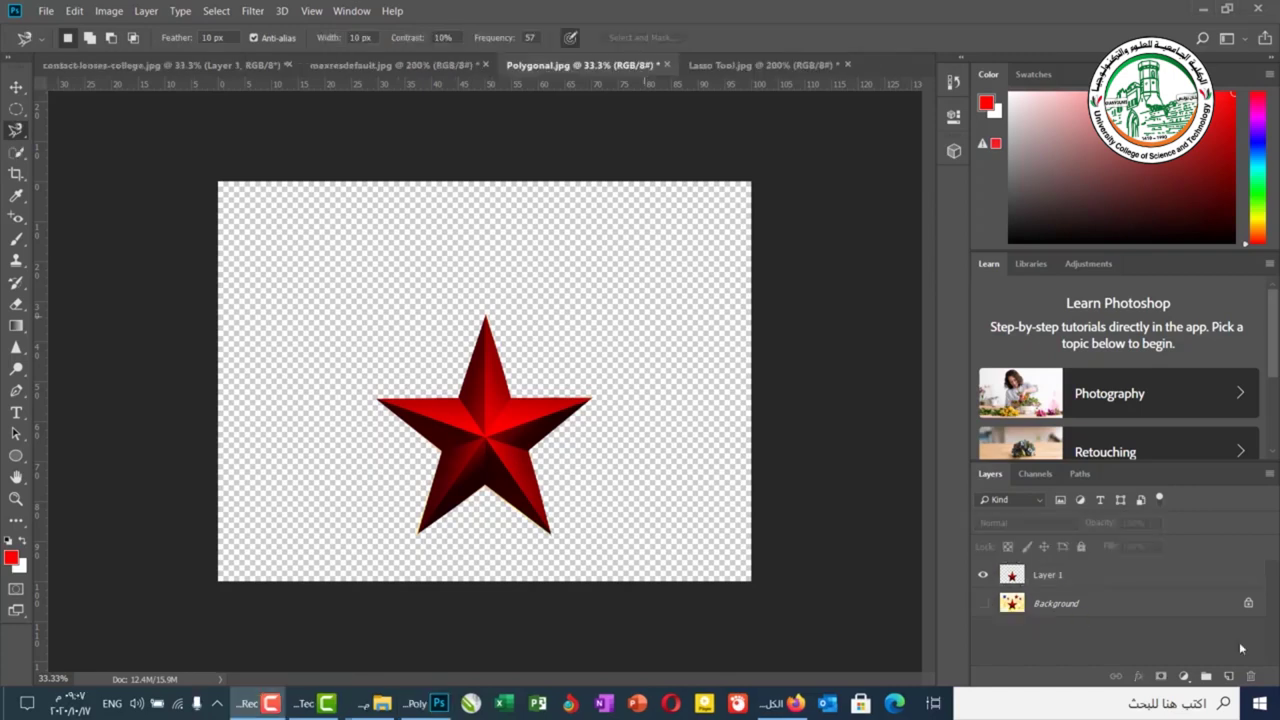
Outline the Ps logo in the Lasso Tool image with the Magnetic Lasso tool, removing the misplaced anchor points, and close the selection.
click(8, 129)
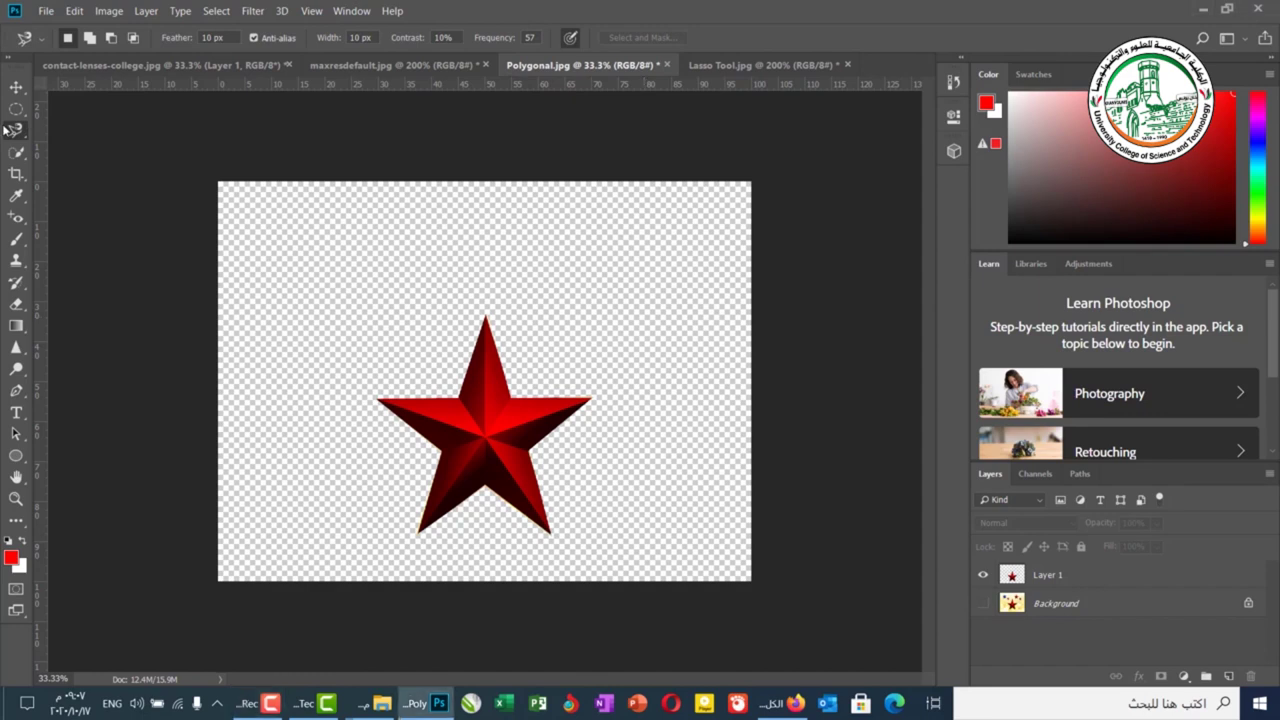
right_click(14, 129)
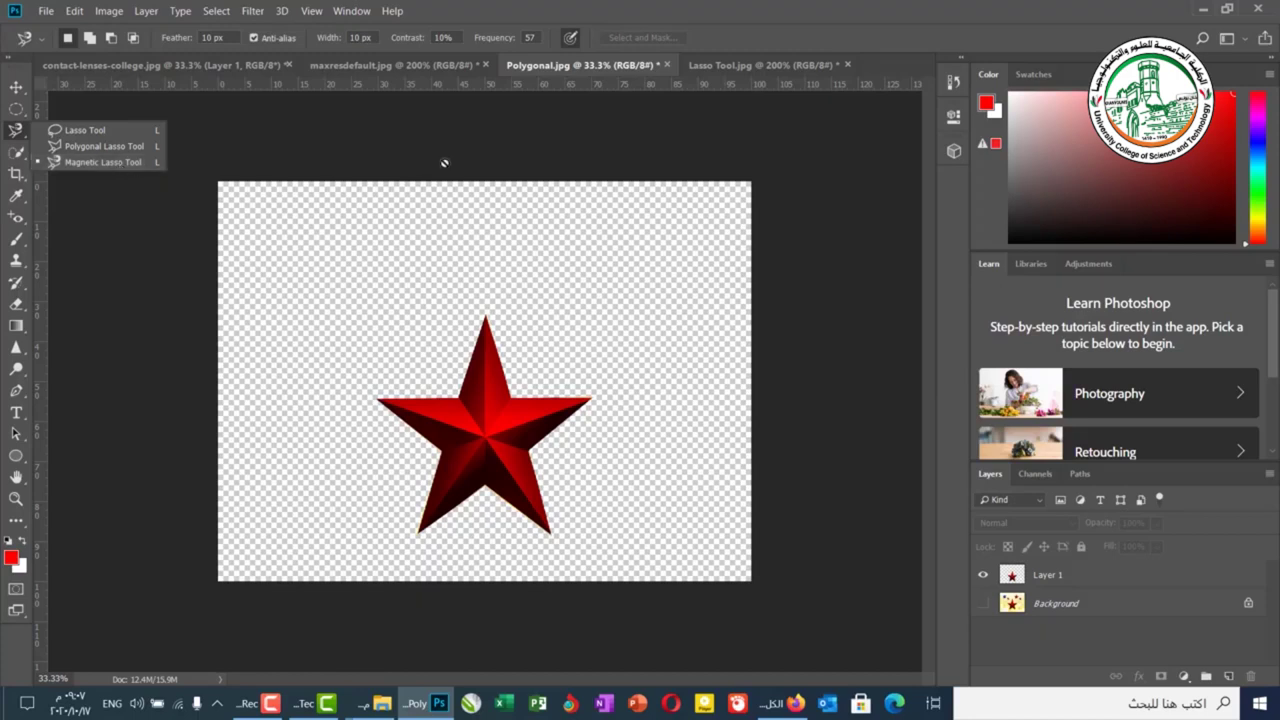
click(770, 65)
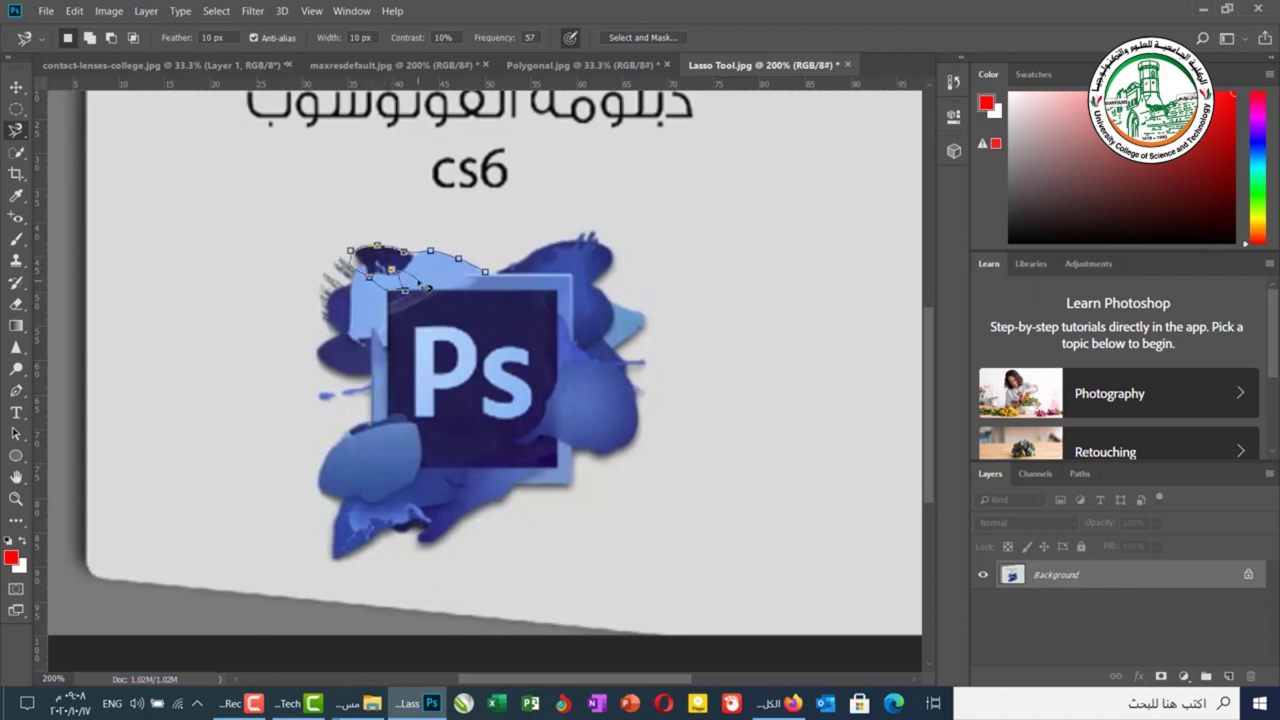
key(BackSpace)
key(BackSpace)
key(BackSpace)
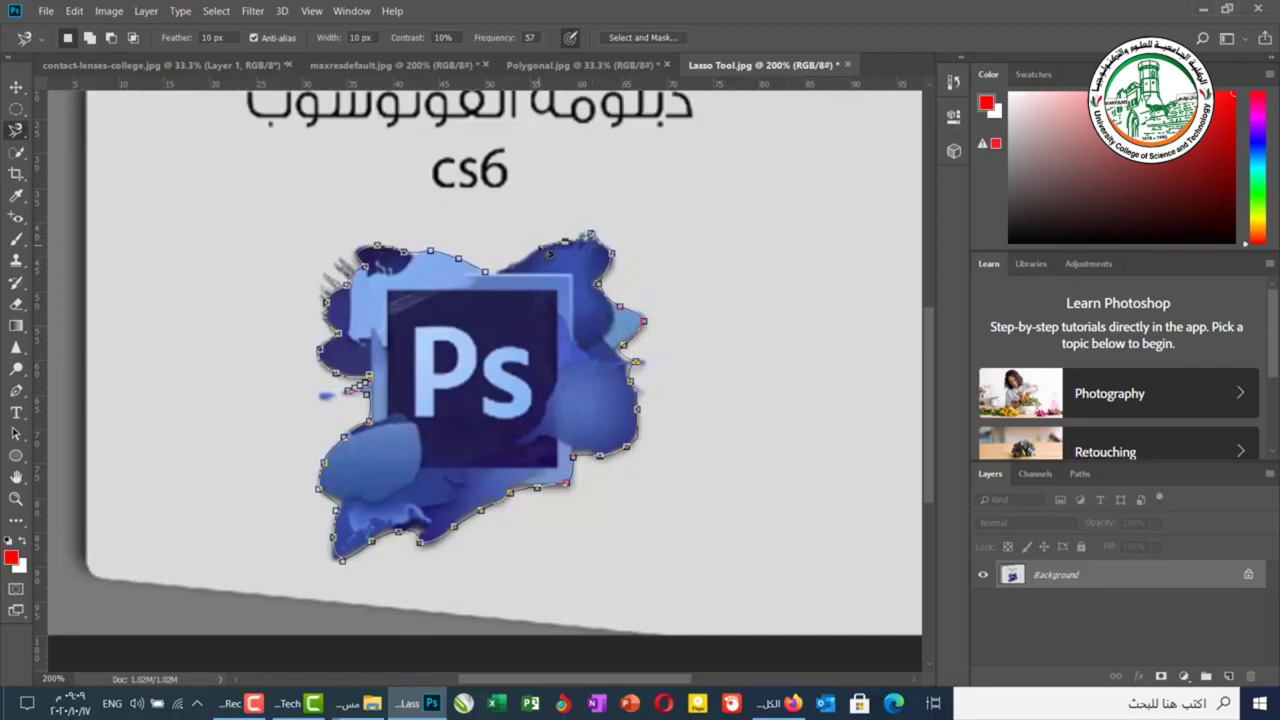
click(496, 279)
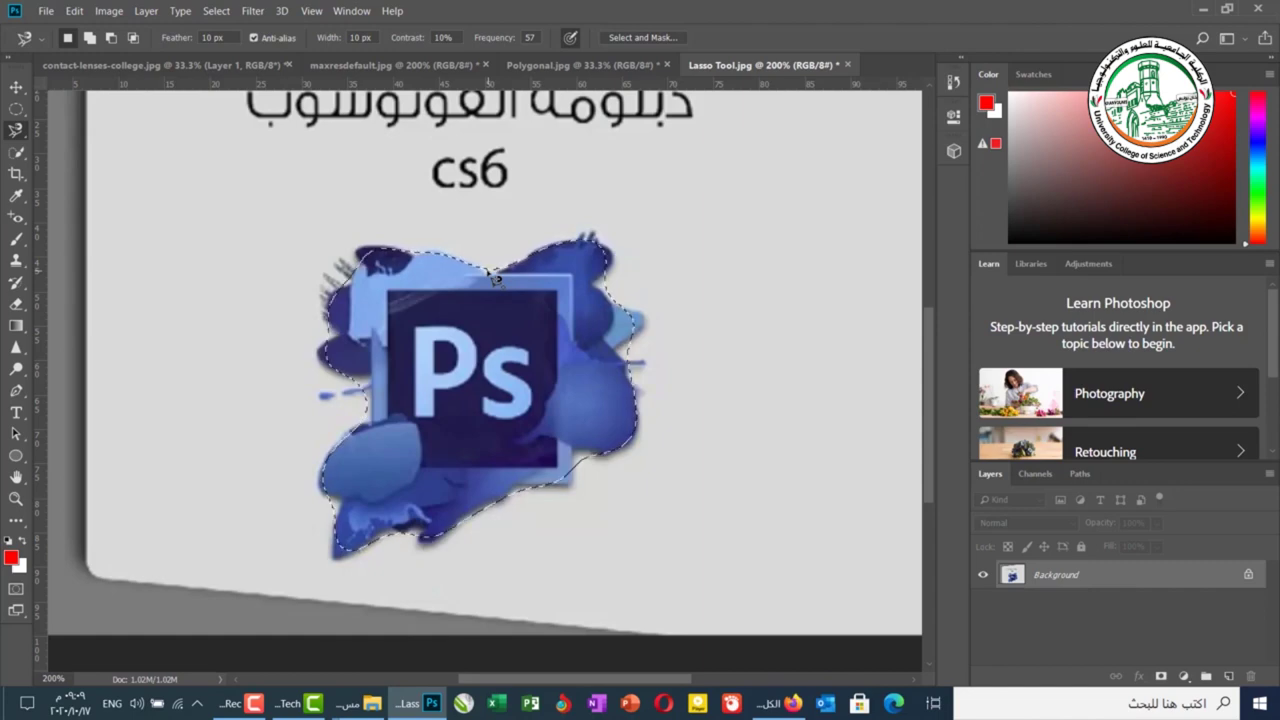
Copy the selected Ps logo to a new layer and hide the Background layer.
key(ctrl+j)
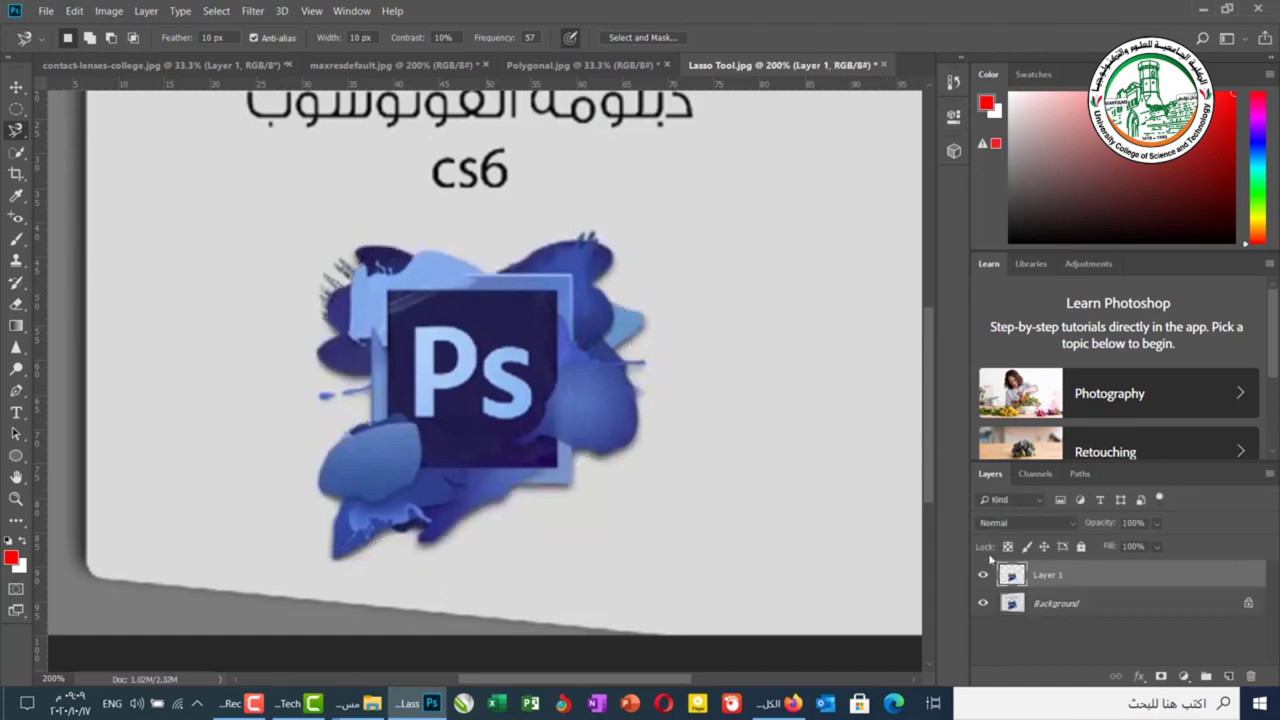
click(982, 604)
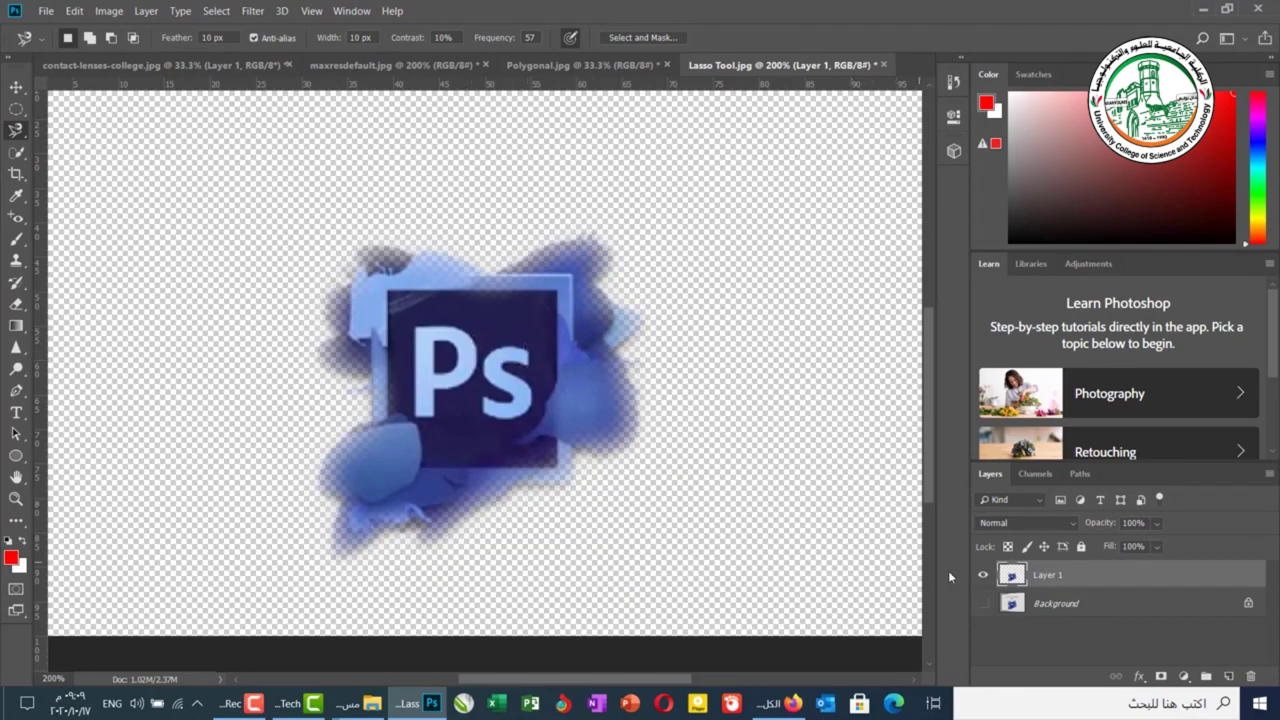
Add an empty layer beneath the logo cutout and fill it with the red foreground color.
click(1229, 676)
drag(1096, 590, 1097, 611)
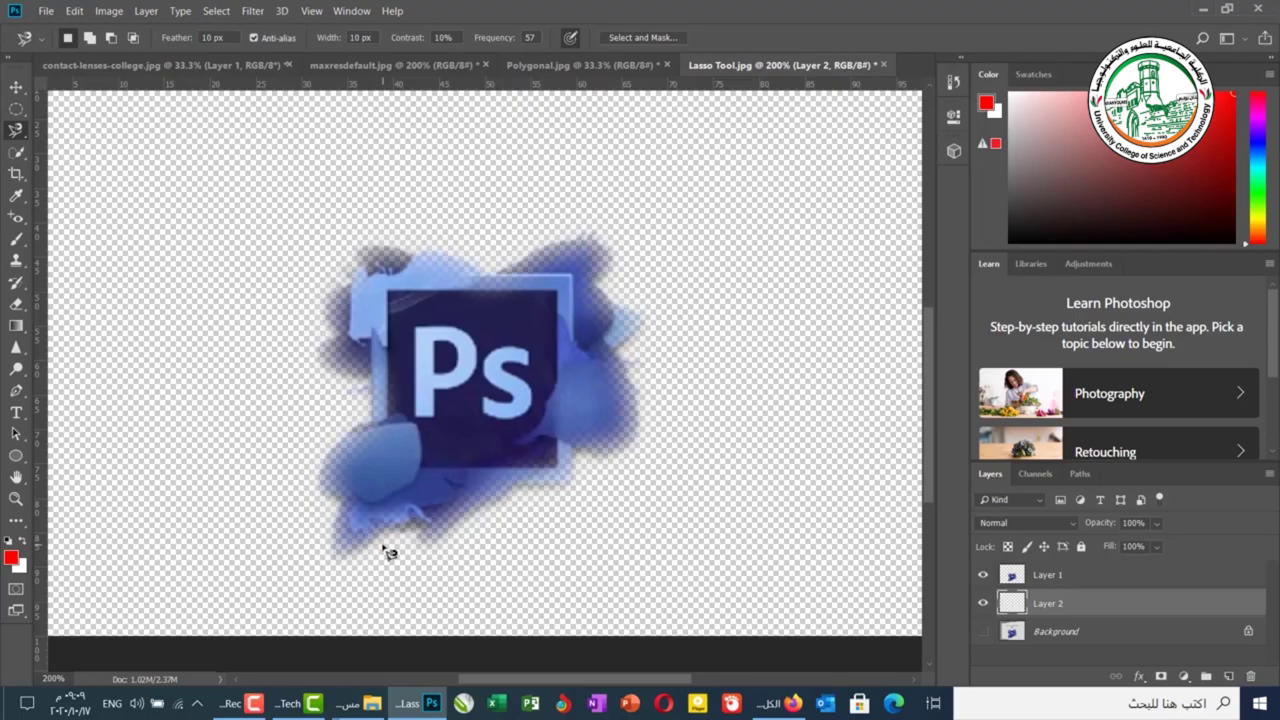
key(alt+BackSpace)
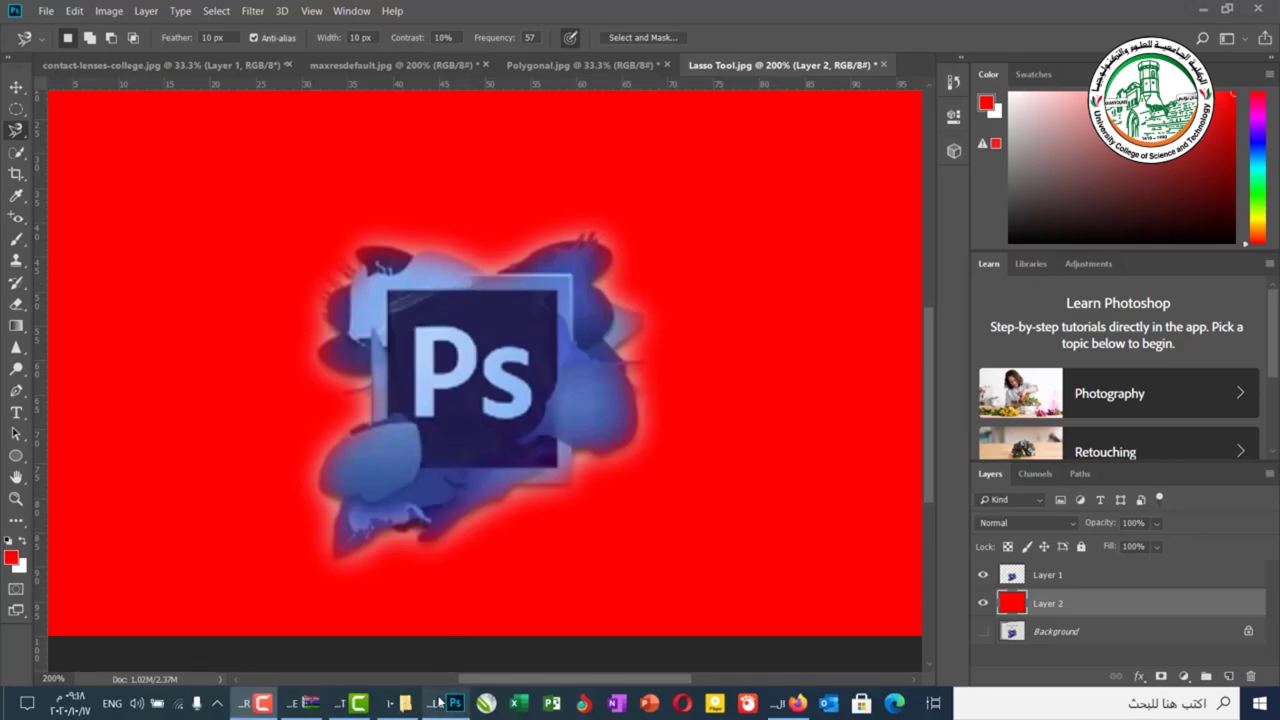
Open the Magnetic dolphin image from the file folder as a separate document.
click(406, 704)
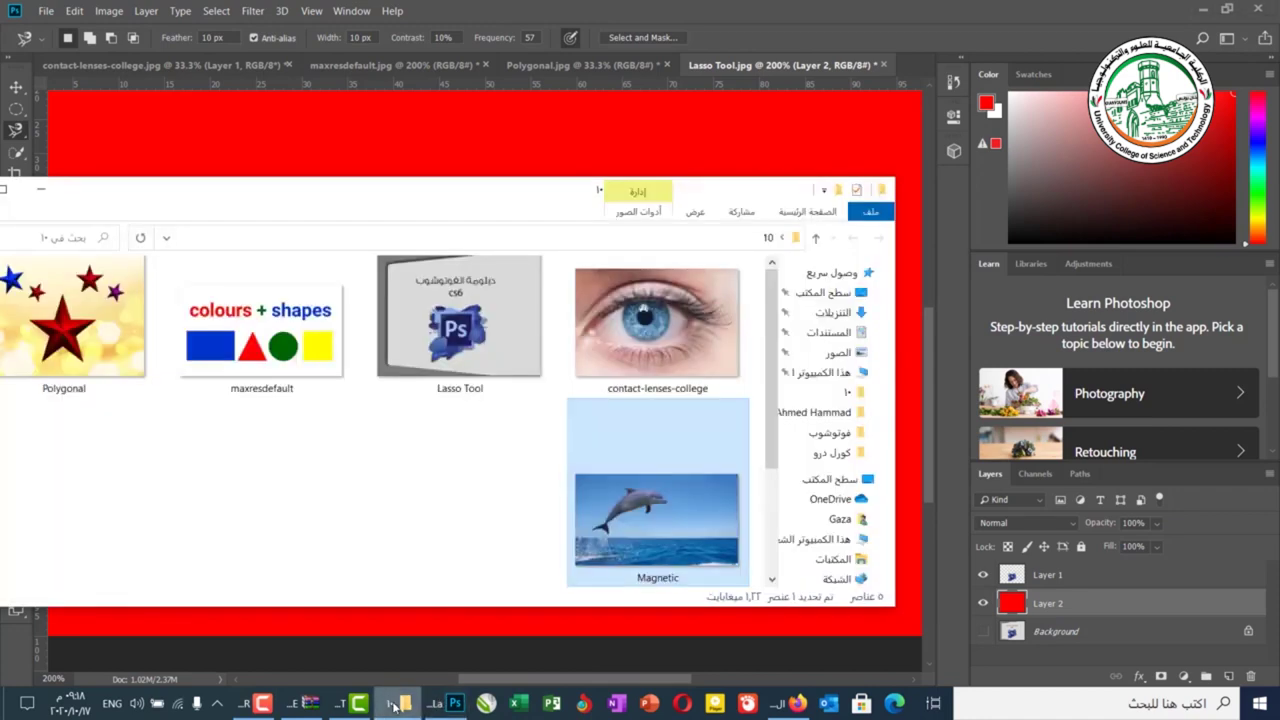
drag(623, 555, 920, 73)
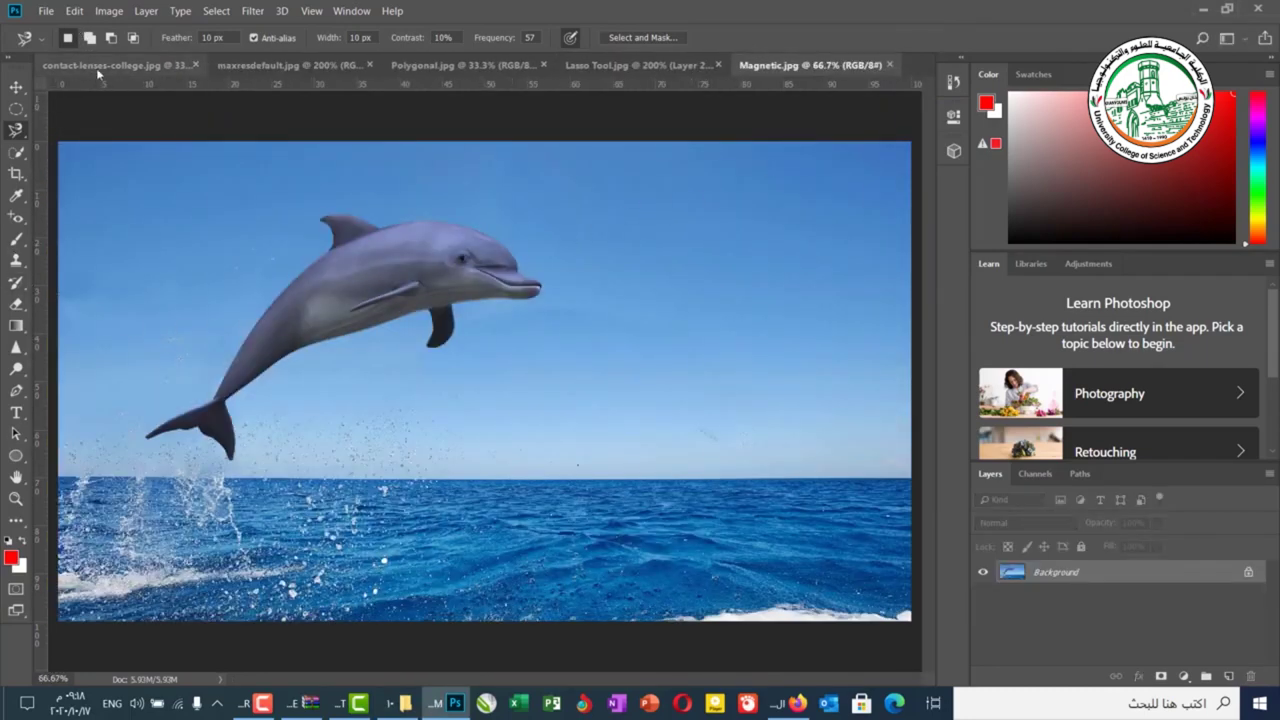
Trace the dolphin's left tail fluke with the Magnetic Lasso tool, from the notch around the tip and along its upper edge, removing misplaced anchor points.
click(16, 498)
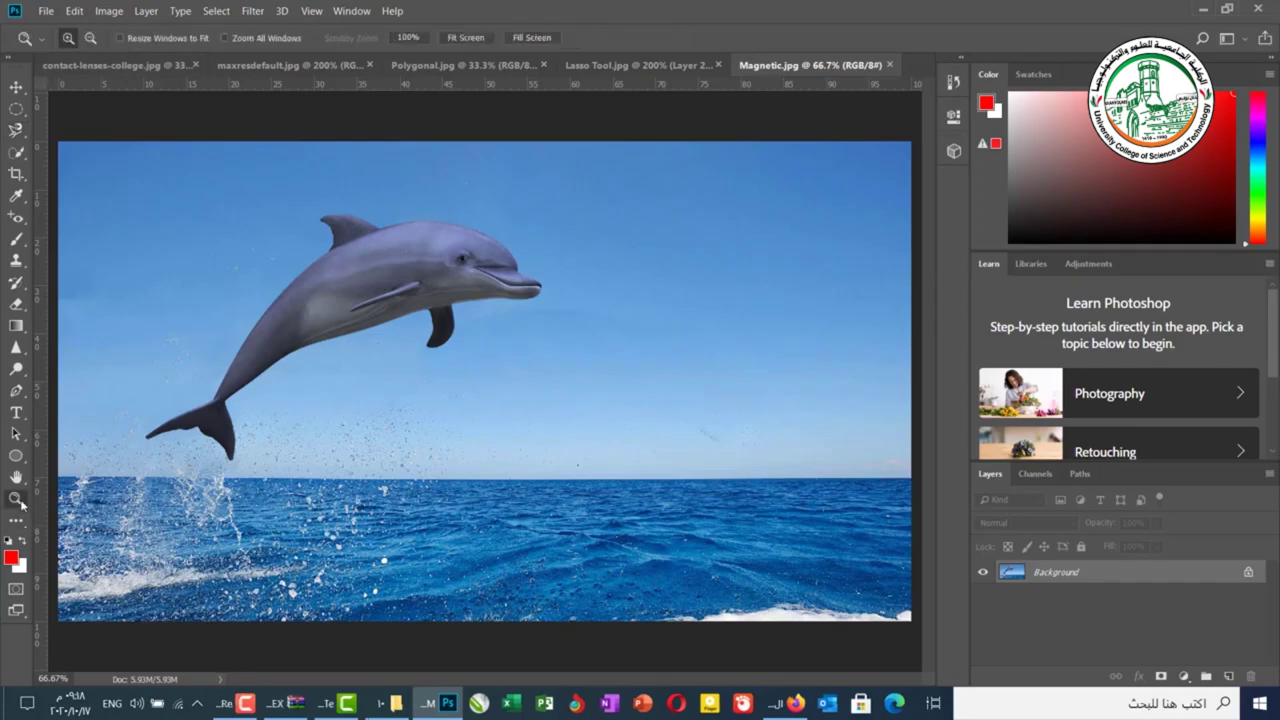
click(286, 356)
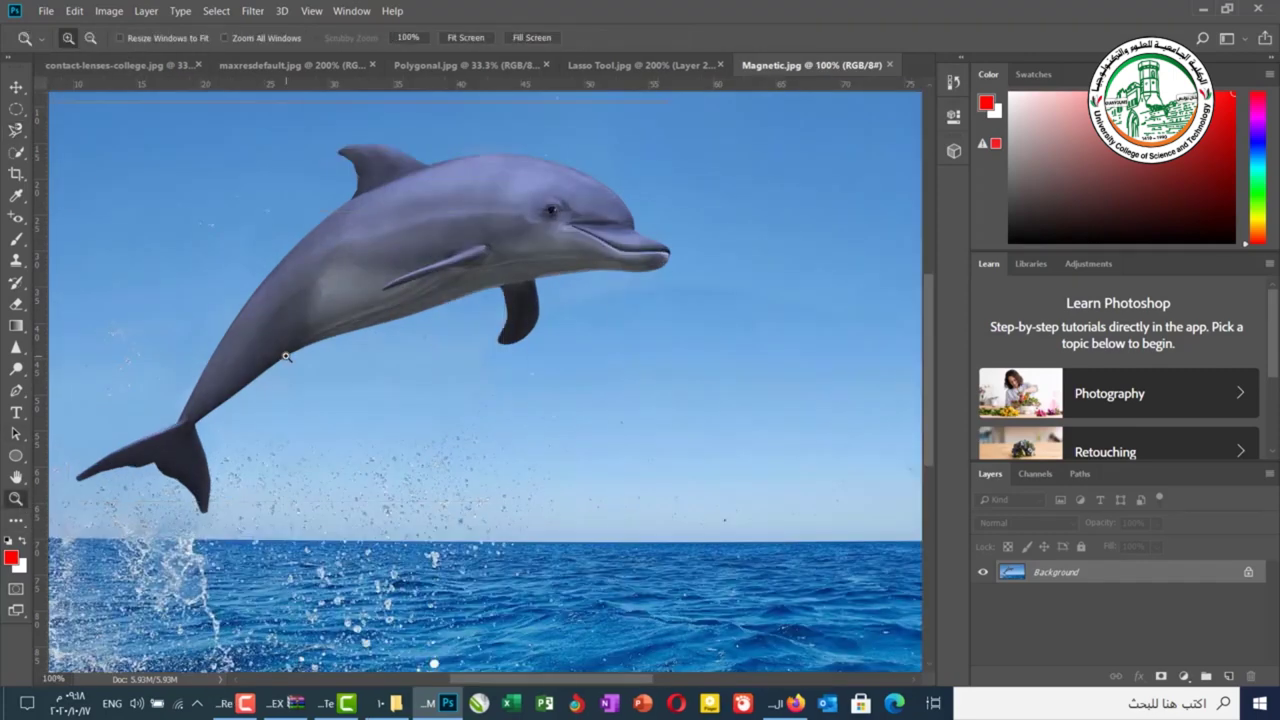
click(270, 352)
drag(267, 352, 510, 335)
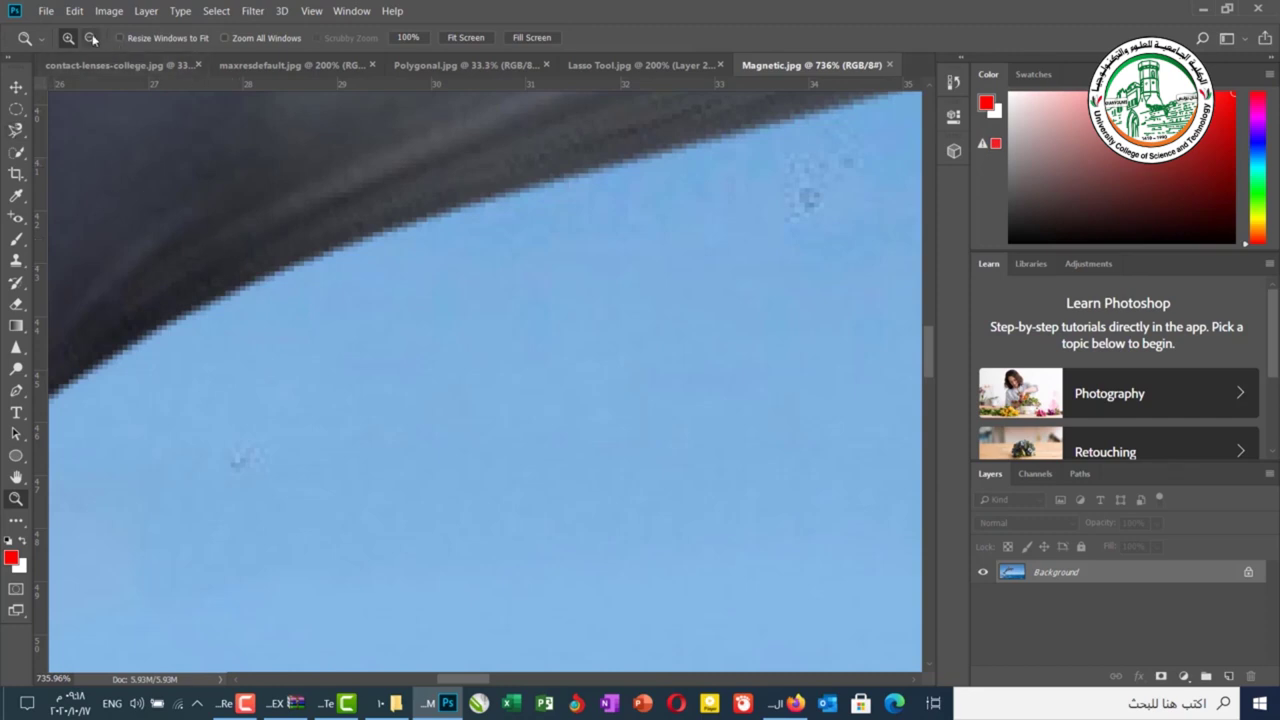
drag(274, 211, 516, 290)
mouse_move(591, 226)
mouse_down()
mouse_move(440, 397)
mouse_move(494, 280)
mouse_move(413, 403)
mouse_move(511, 94)
mouse_up()
mouse_move(374, 449)
mouse_down()
mouse_move(651, 346)
mouse_move(669, 326)
mouse_up()
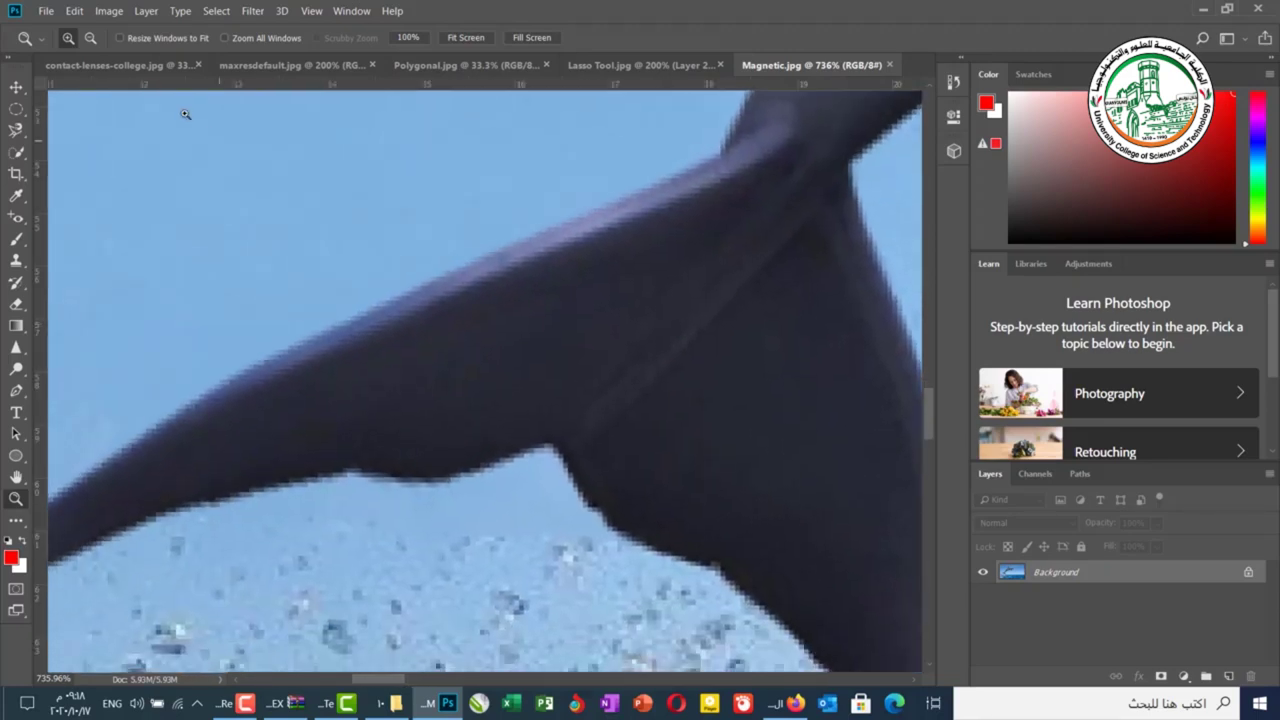
click(89, 40)
click(343, 237)
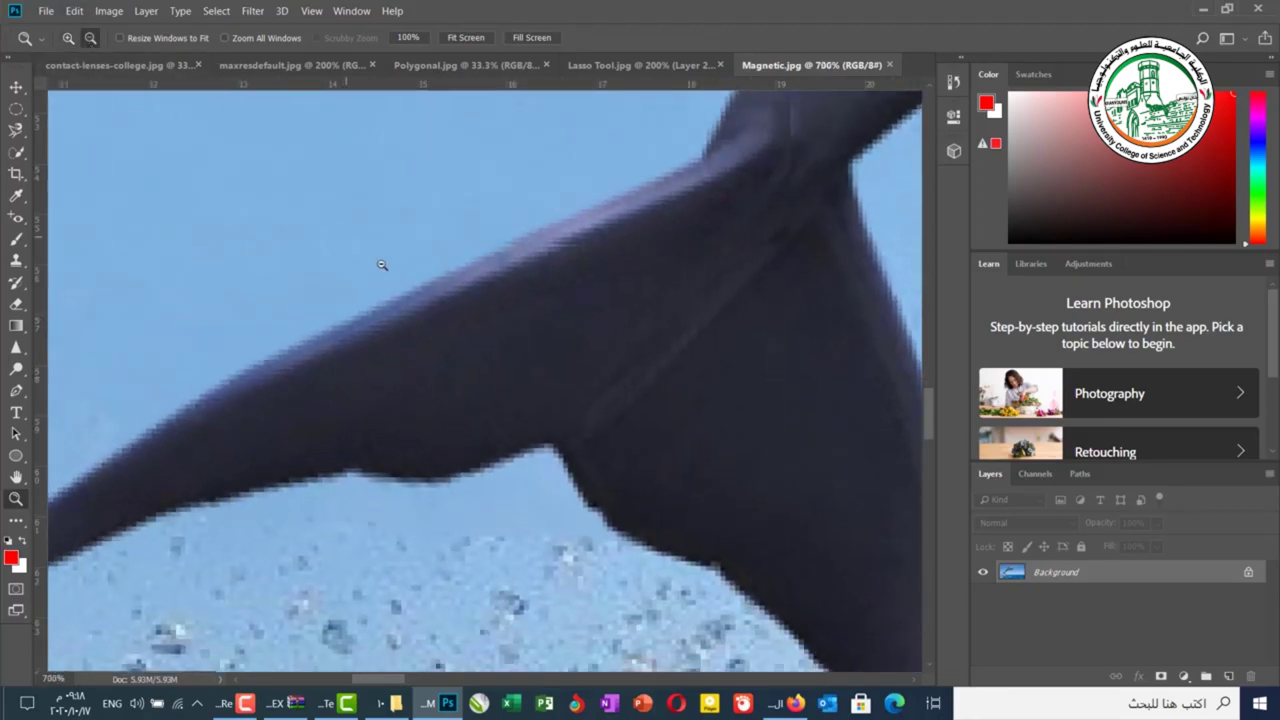
click(371, 266)
click(391, 293)
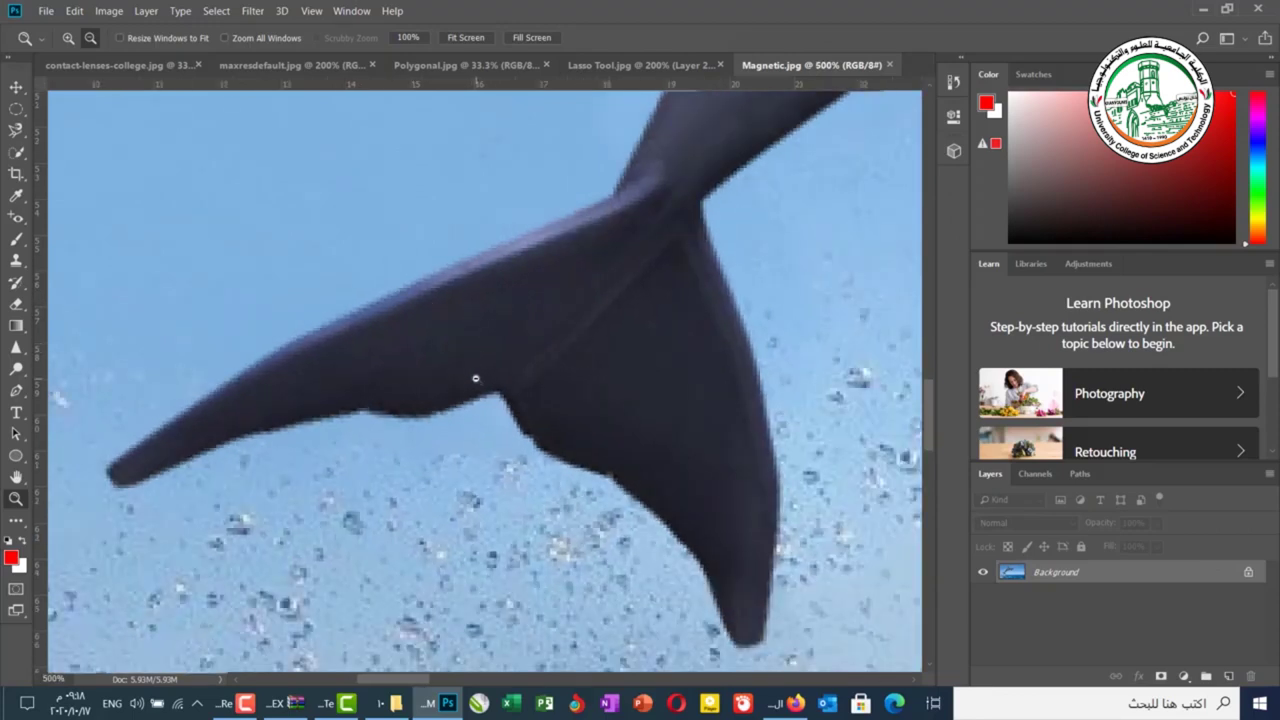
click(15, 130)
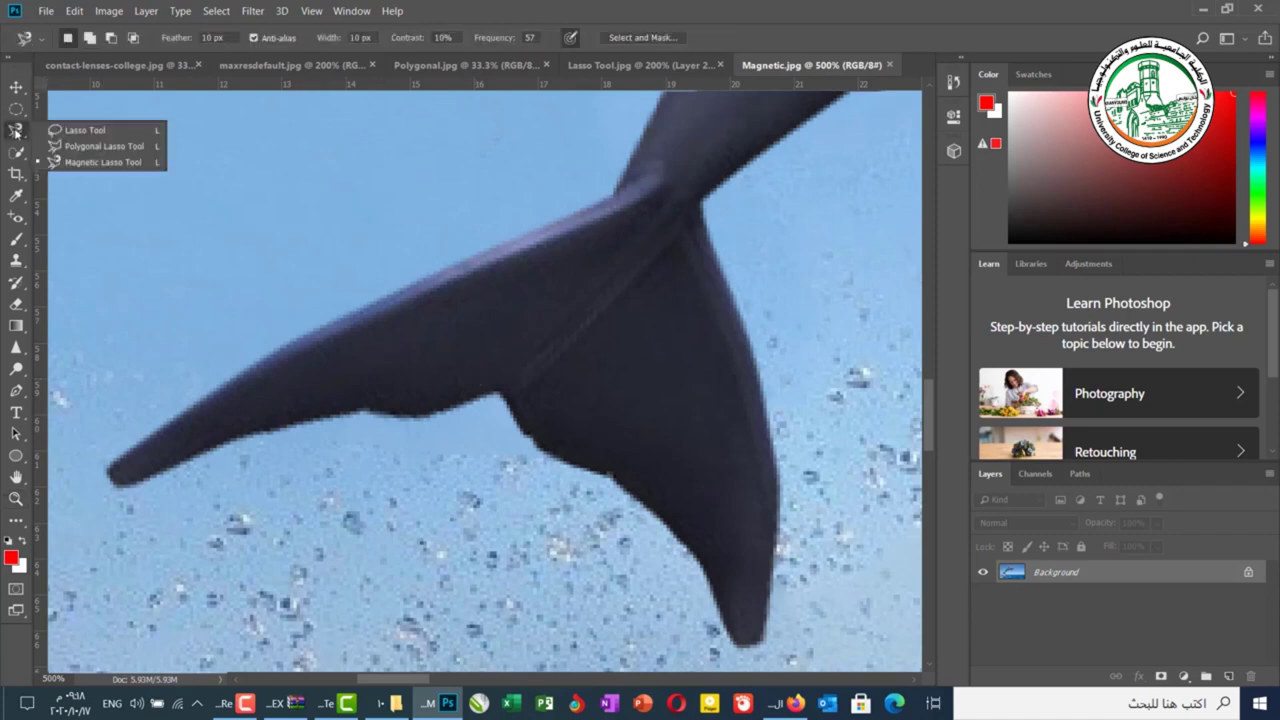
click(95, 162)
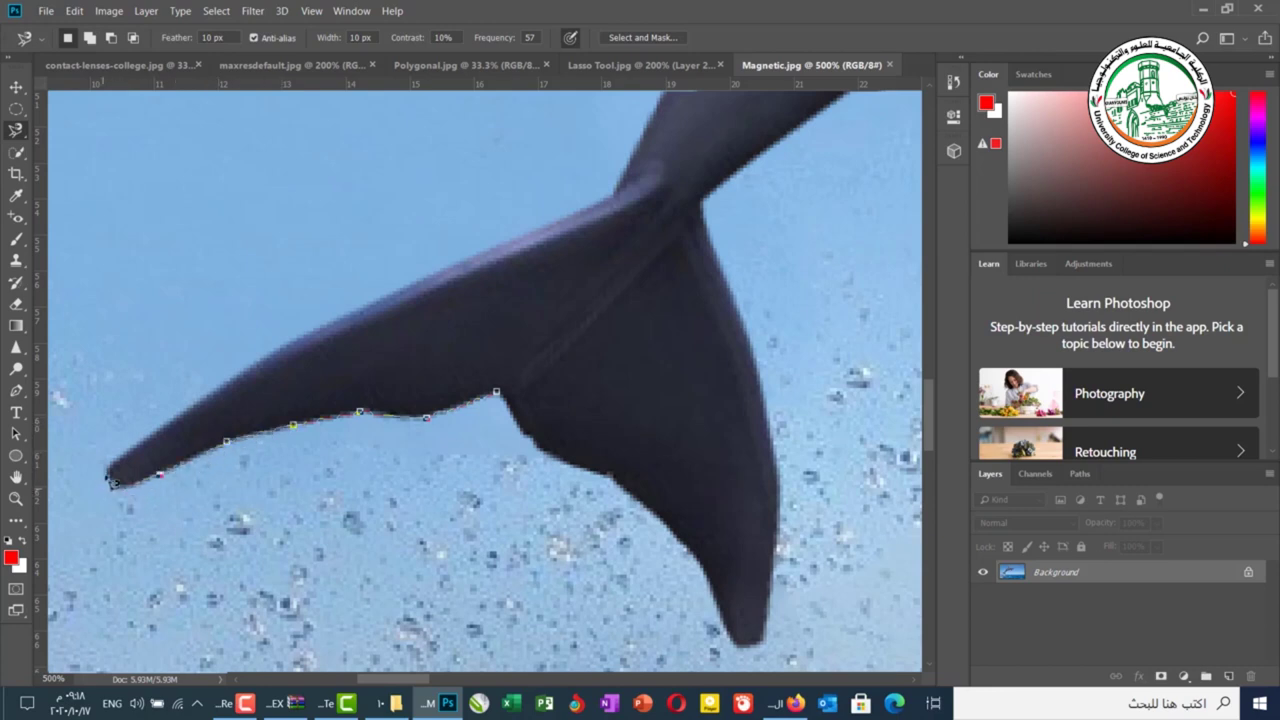
click(116, 460)
click(235, 377)
click(189, 408)
key(BackSpace)
key(BackSpace)
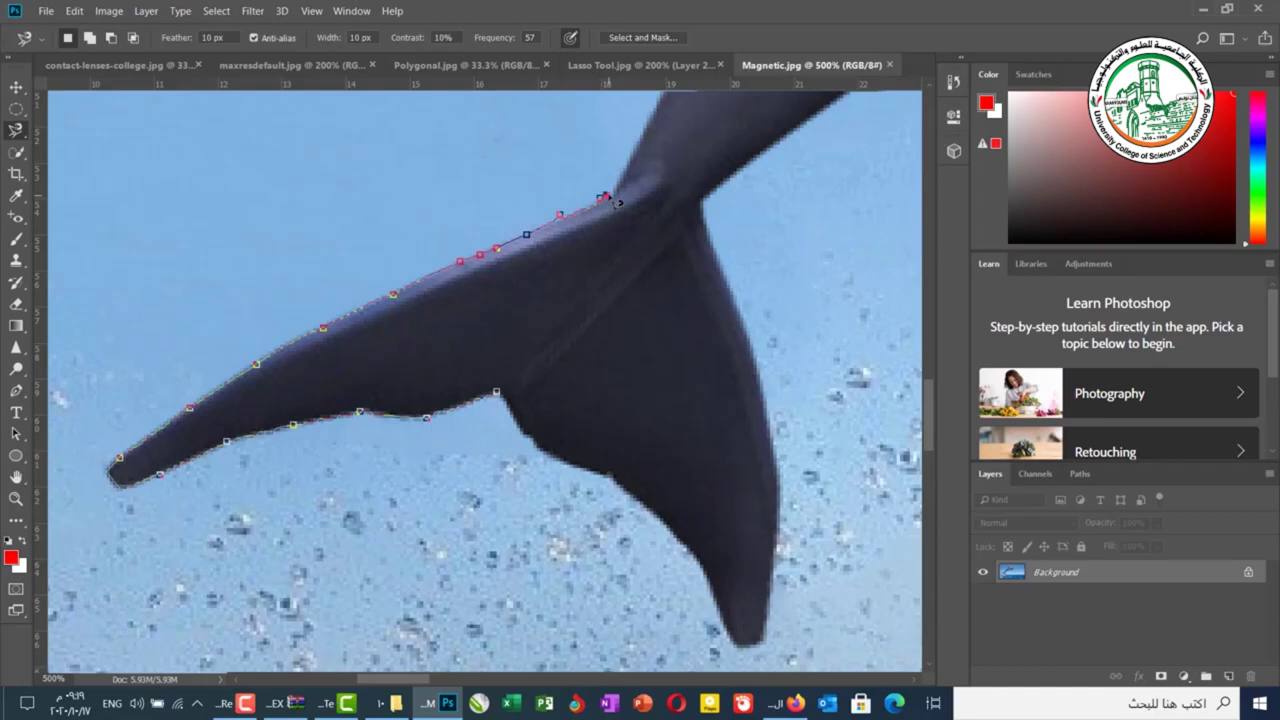
Continue the magnetic outline up the tail stem and along the dolphin's rear back, replacing the anchor point that strays into the sky.
mouse_move(642, 190)
mouse_down()
mouse_move(611, 317)
mouse_move(531, 491)
mouse_move(468, 562)
mouse_up()
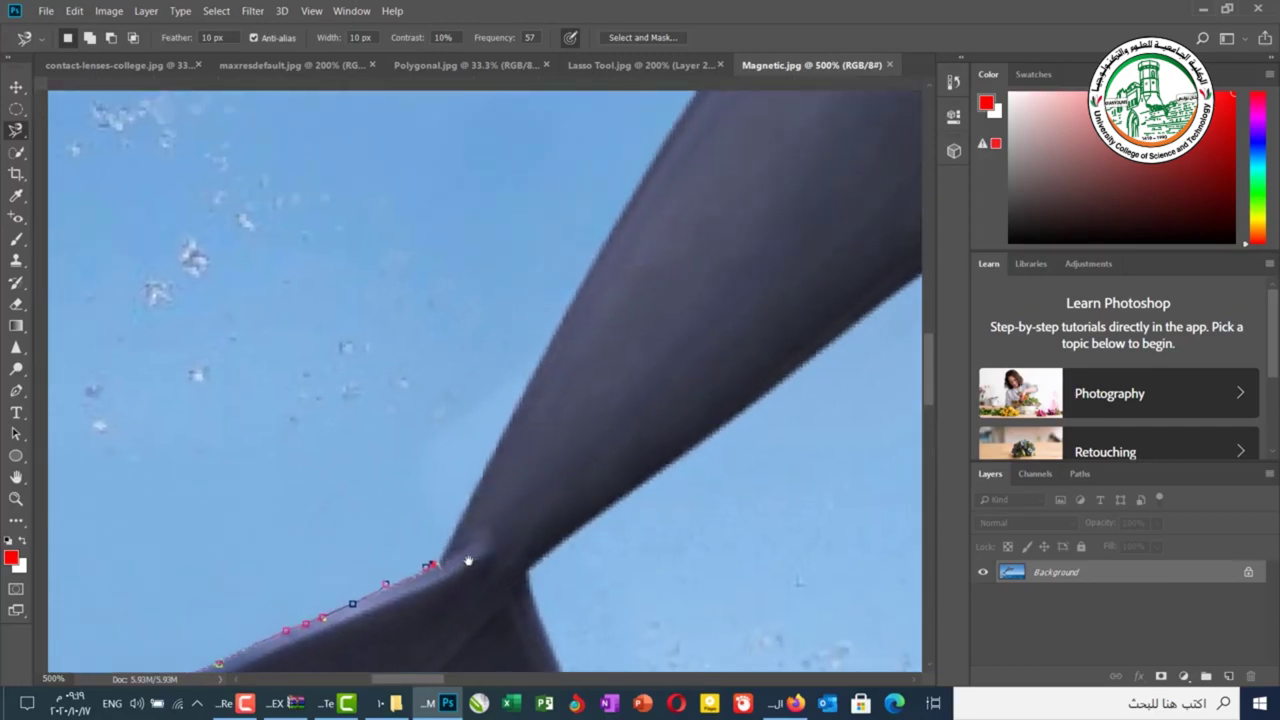
click(468, 500)
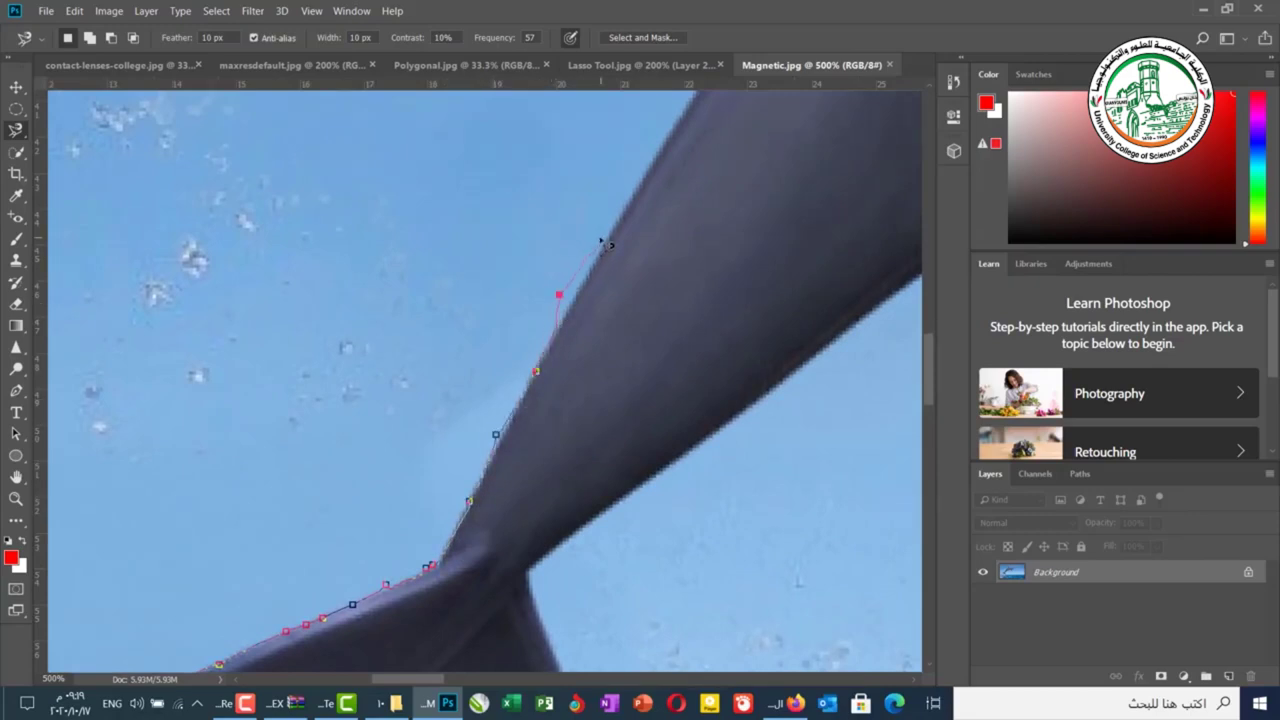
key(BackSpace)
click(576, 277)
mouse_move(684, 119)
mouse_down()
mouse_move(657, 223)
mouse_move(466, 543)
mouse_up()
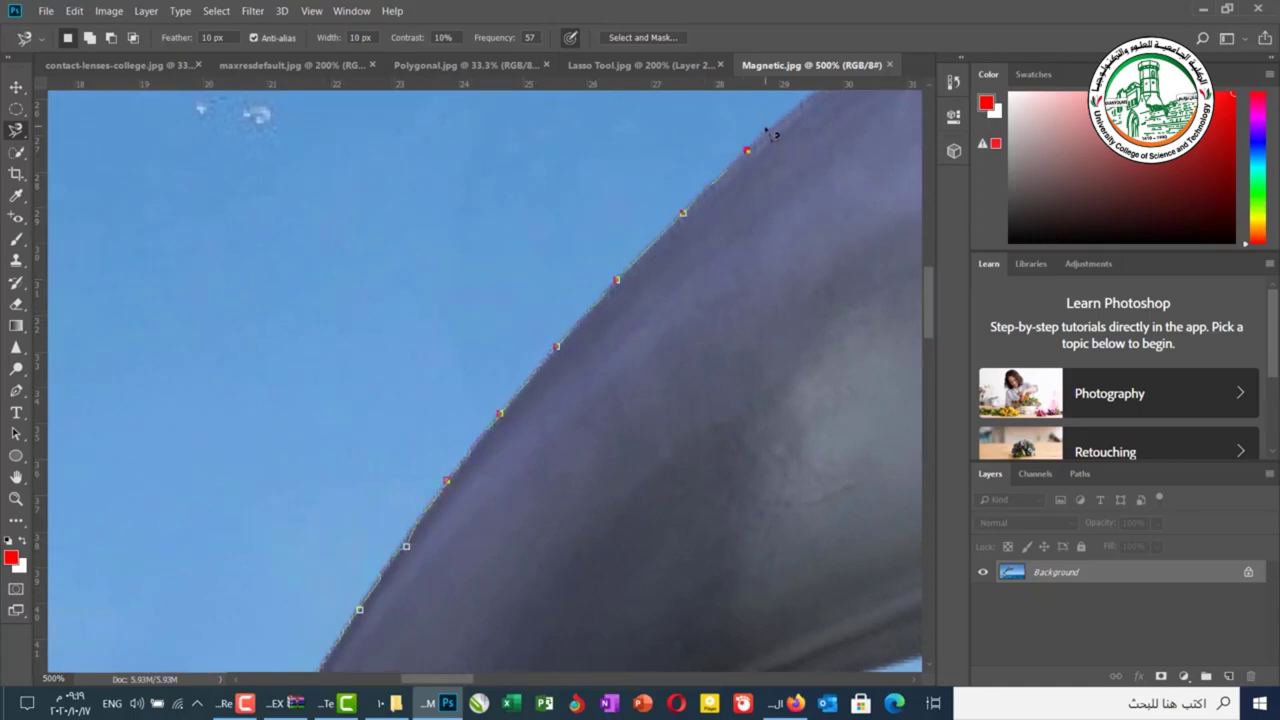
Continue the magnetic outline around the dorsal fin, removing the anchor points that cut inside its upper edge.
mouse_move(768, 128)
mouse_down()
mouse_move(711, 260)
mouse_move(457, 503)
mouse_move(220, 632)
mouse_up()
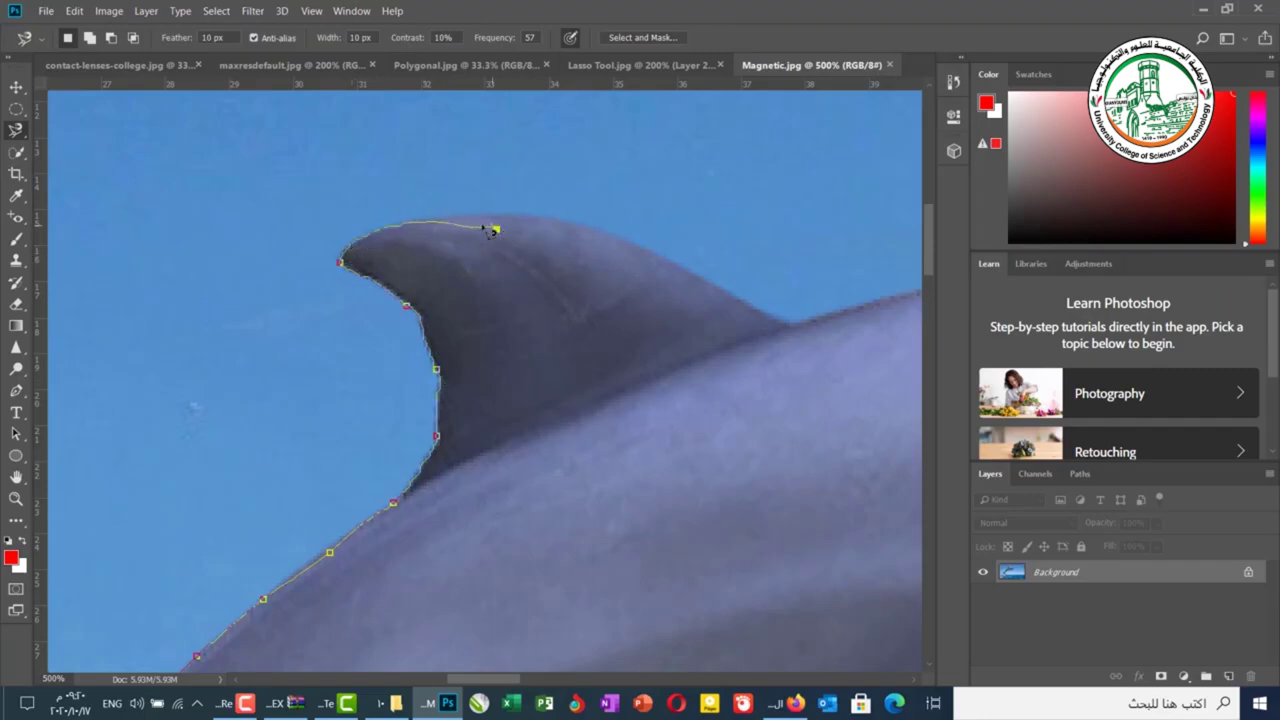
key(BackSpace)
key(BackSpace)
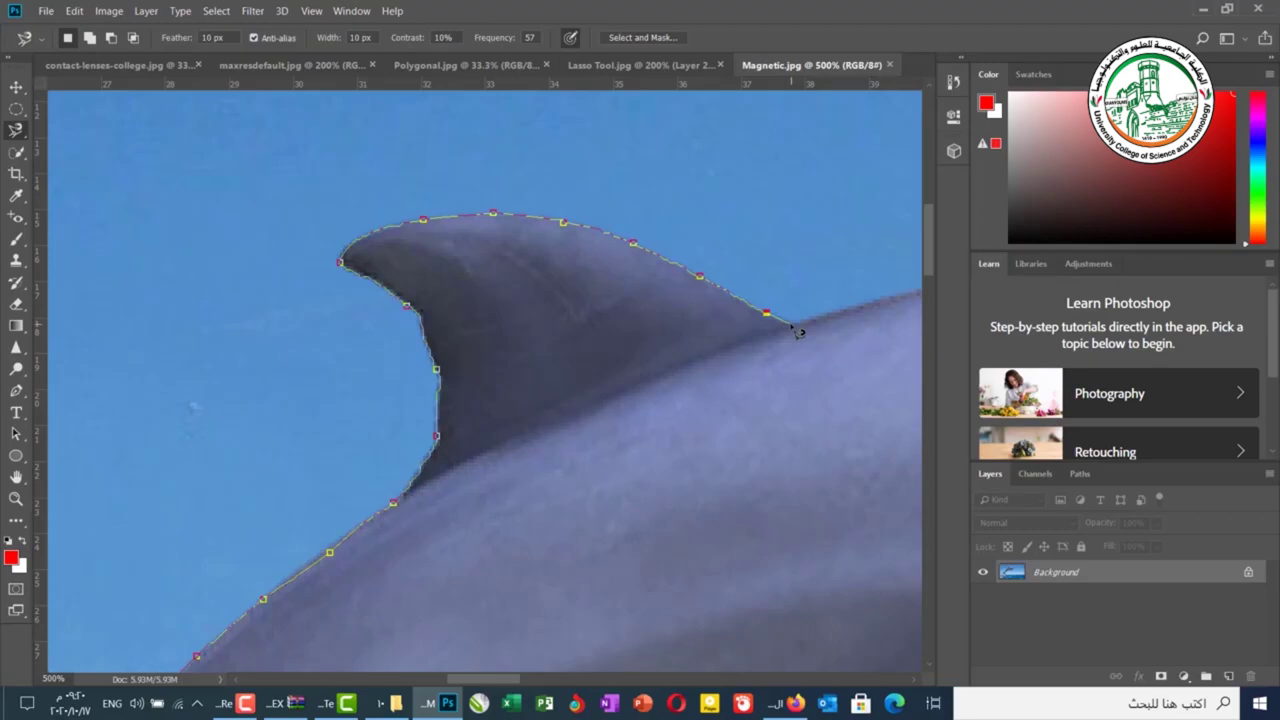
Continue the magnetic outline from the dorsal fin over the back above the eye, removing misplaced anchor points.
mouse_move(817, 331)
mouse_down()
mouse_move(543, 320)
mouse_move(151, 343)
mouse_up()
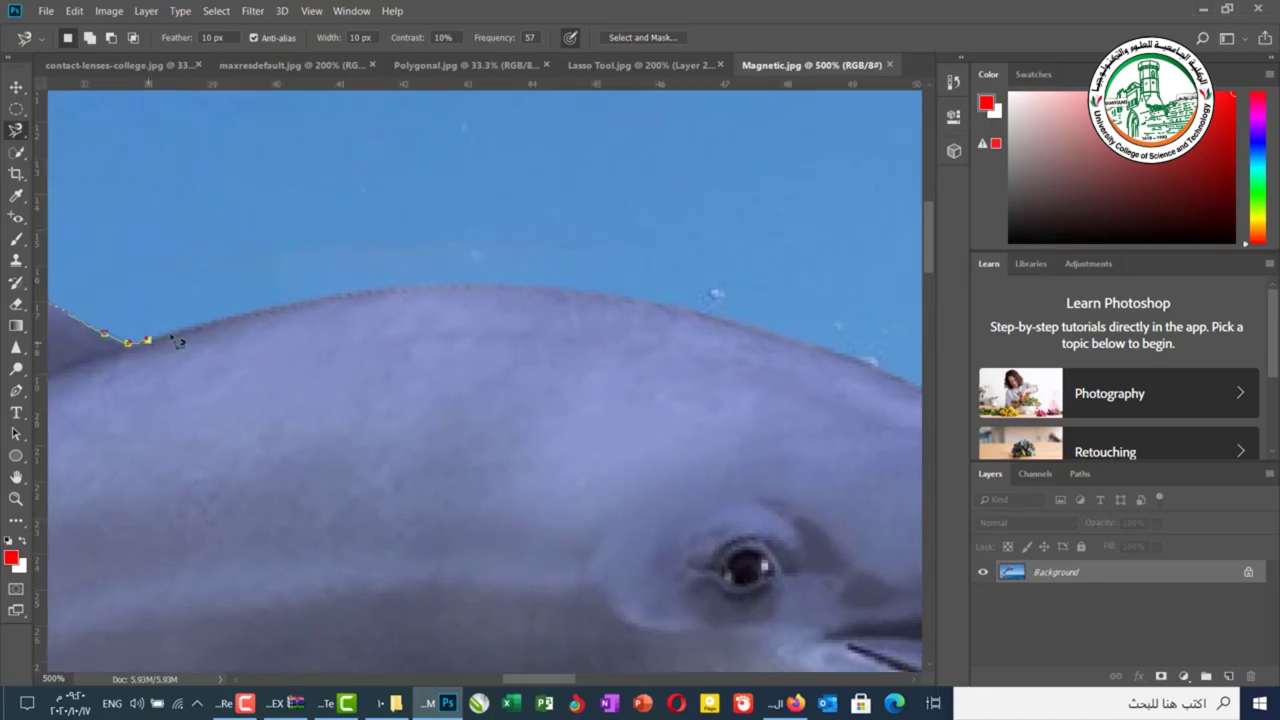
drag(396, 289, 622, 307)
key(BackSpace)
key(BackSpace)
key(BackSpace)
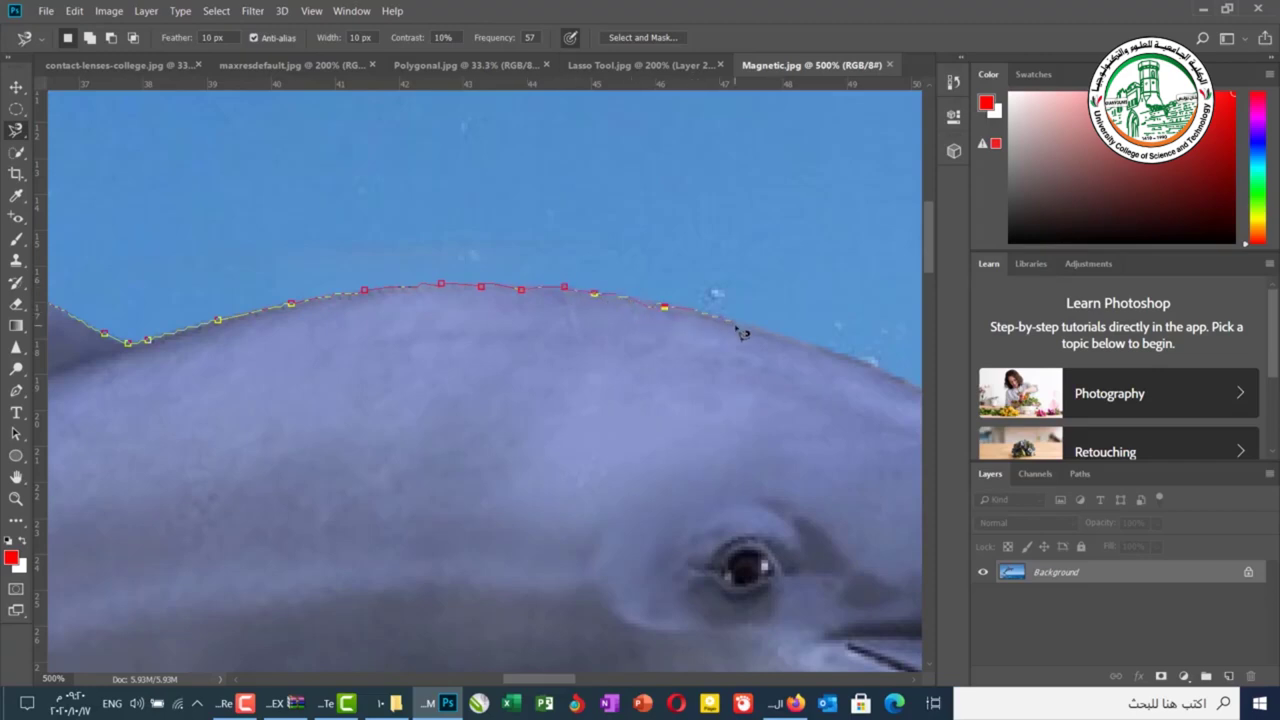
Continue the magnetic outline around the dolphin's head and snout and around the flipper hanging below the body.
mouse_move(739, 317)
mouse_down()
mouse_move(356, 246)
mouse_move(276, 189)
mouse_move(264, 110)
mouse_up()
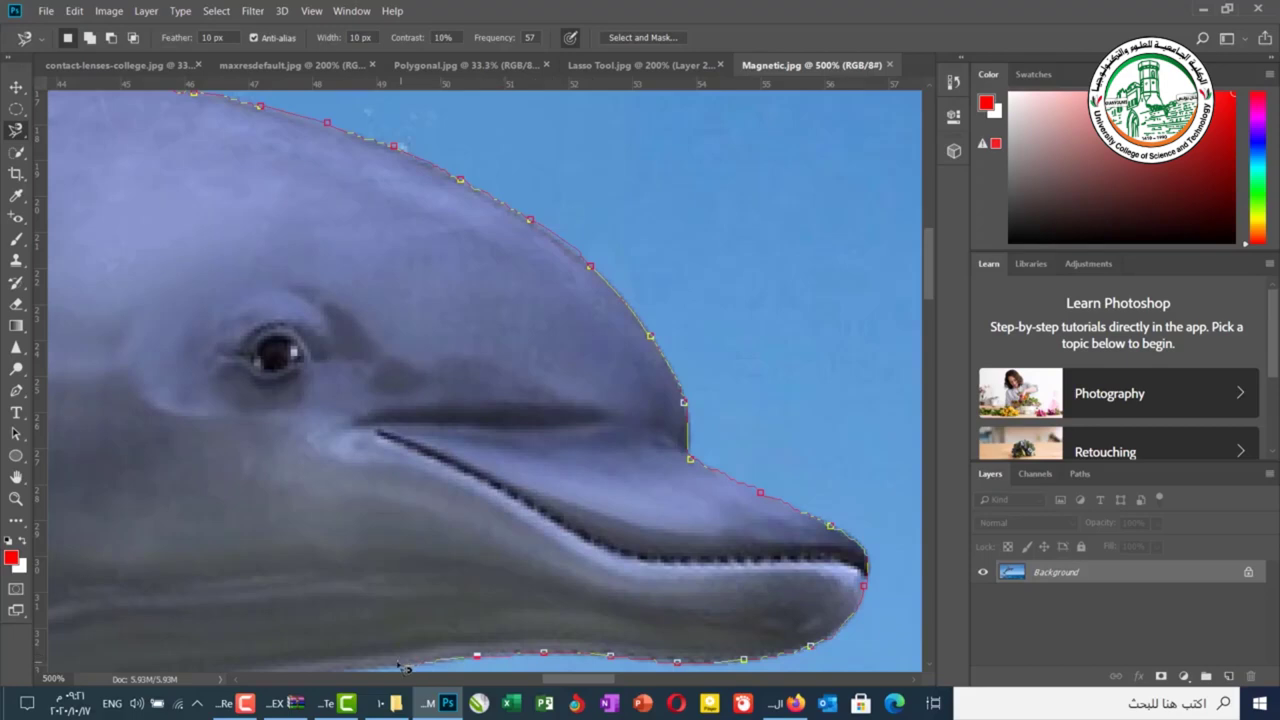
mouse_move(426, 569)
mouse_down()
mouse_move(557, 323)
mouse_move(643, 229)
mouse_up()
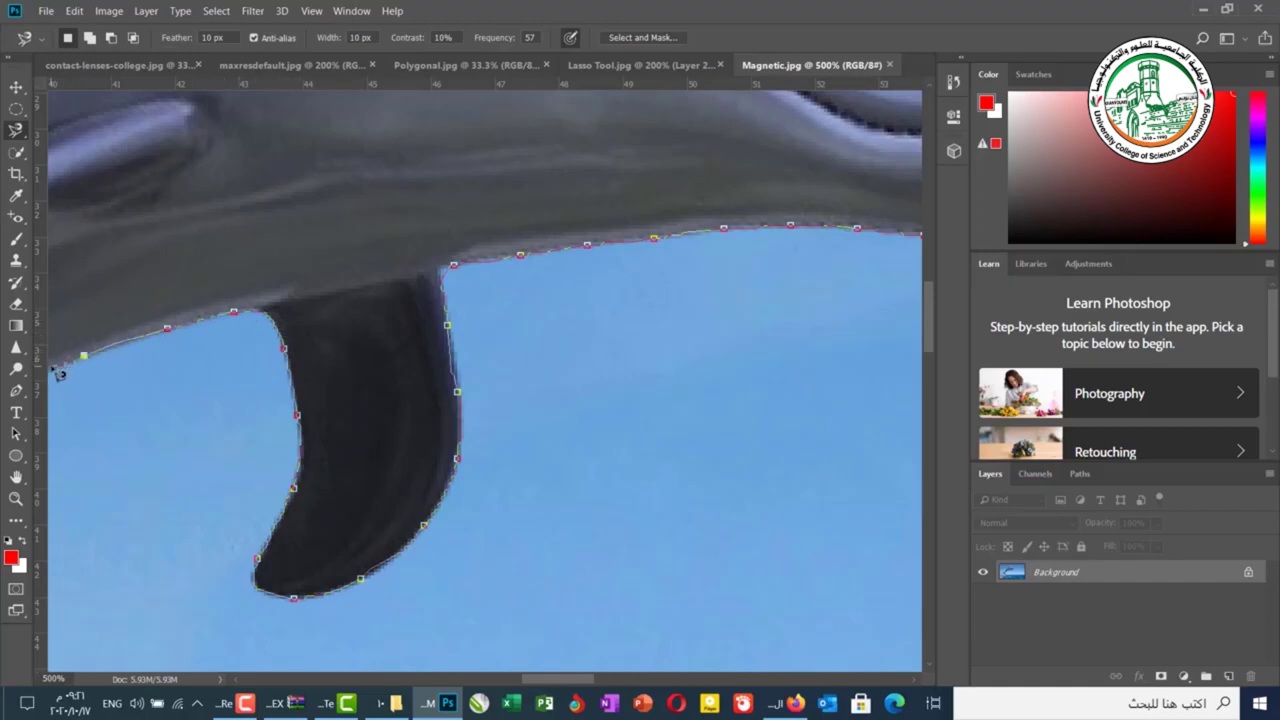
Continue the magnetic outline along the belly behind the flipper, removing the anchor points that snap inside the body.
drag(108, 350, 786, 194)
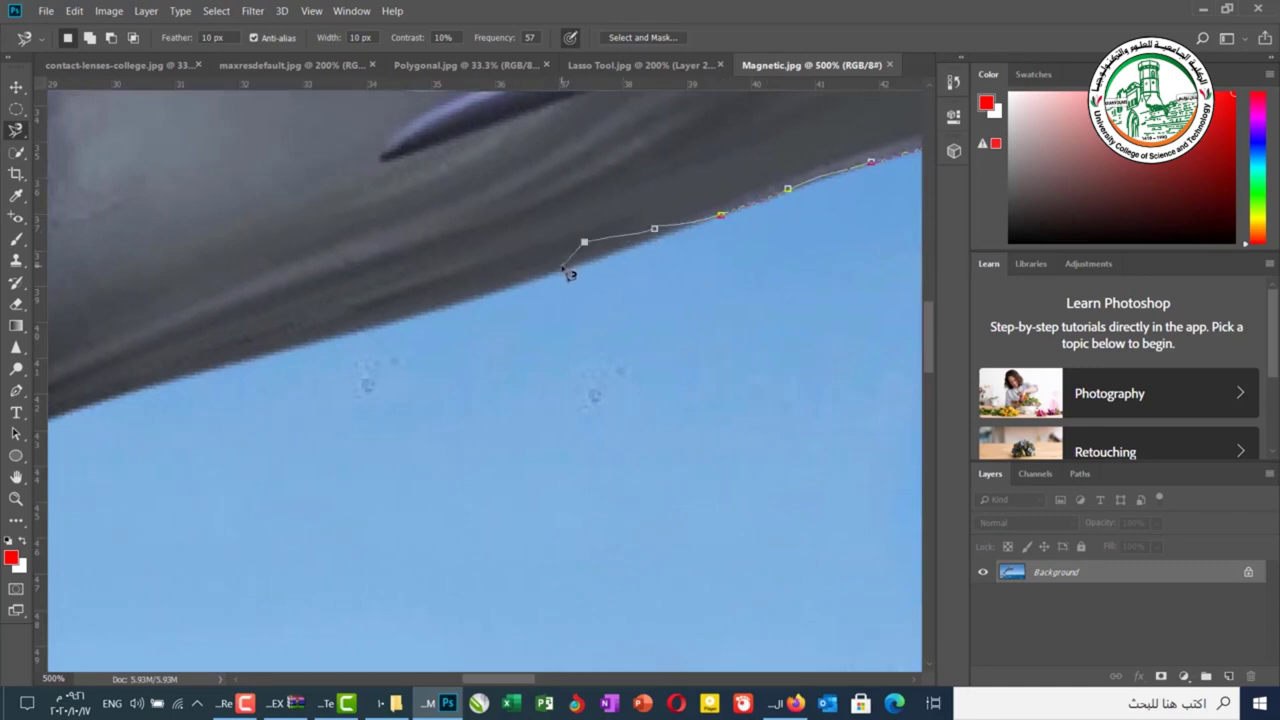
key(BackSpace)
key(BackSpace)
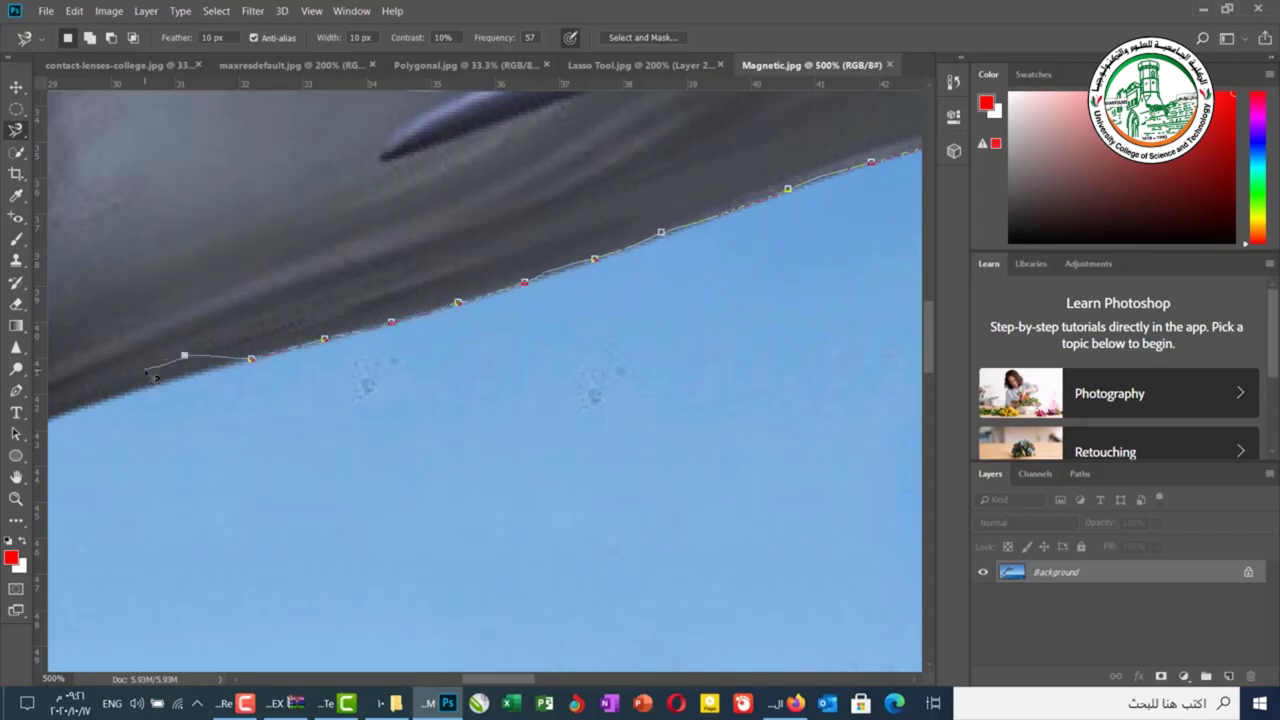
key(BackSpace)
key(BackSpace)
key(BackSpace)
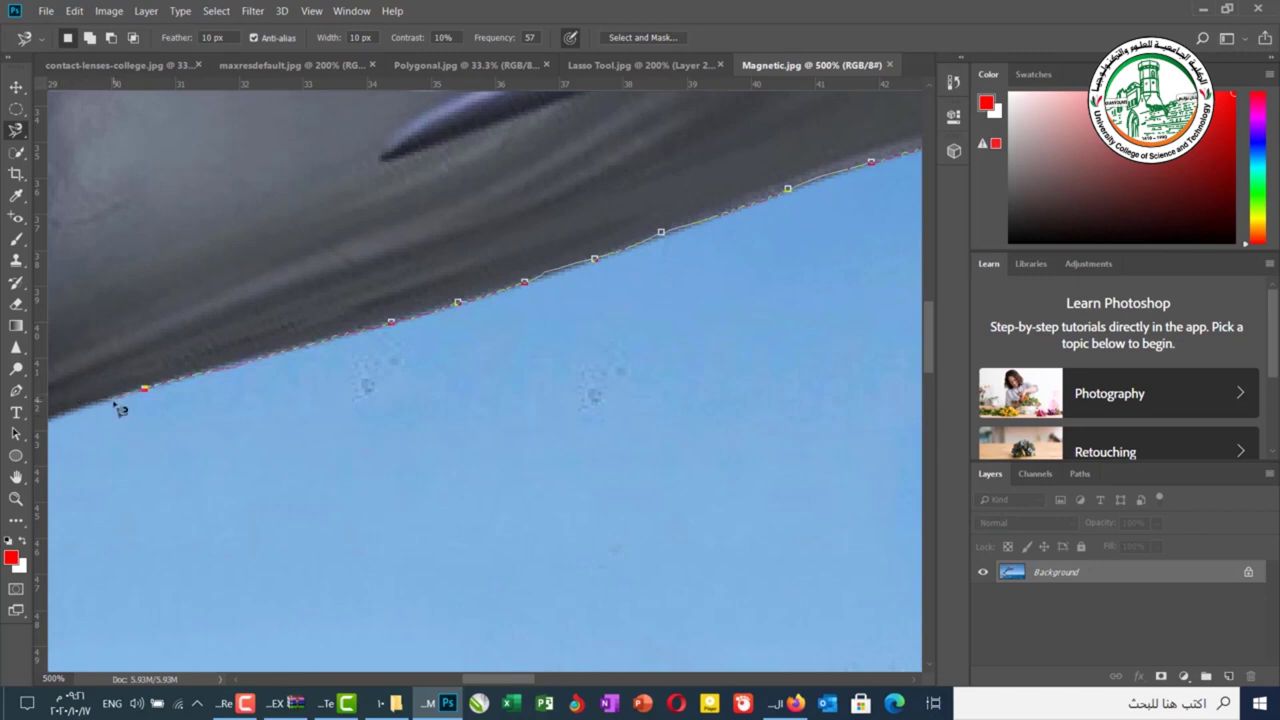
Continue the magnetic outline along the rear underside toward the tail stock, removing the anchor points that cut inside the body.
mouse_move(262, 384)
mouse_down()
mouse_move(520, 300)
mouse_move(766, 251)
mouse_move(797, 127)
mouse_up()
key(ctrl+r)
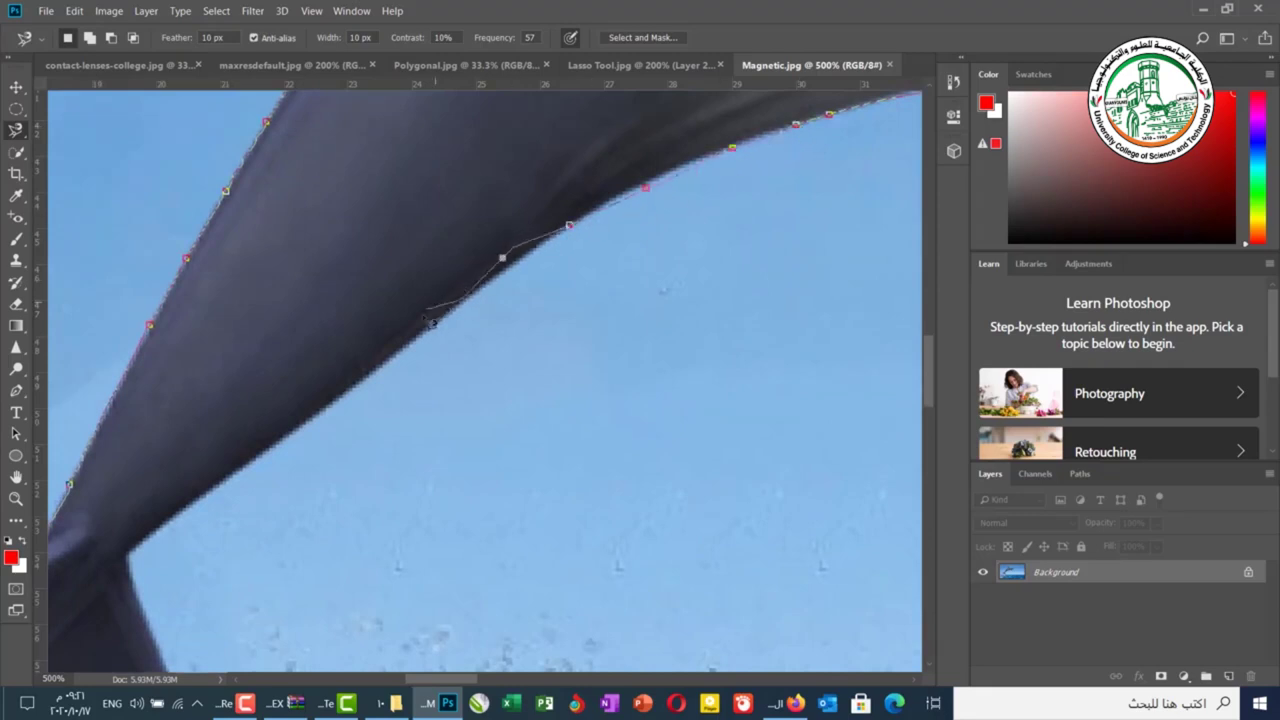
key(BackSpace)
key(BackSpace)
key(BackSpace)
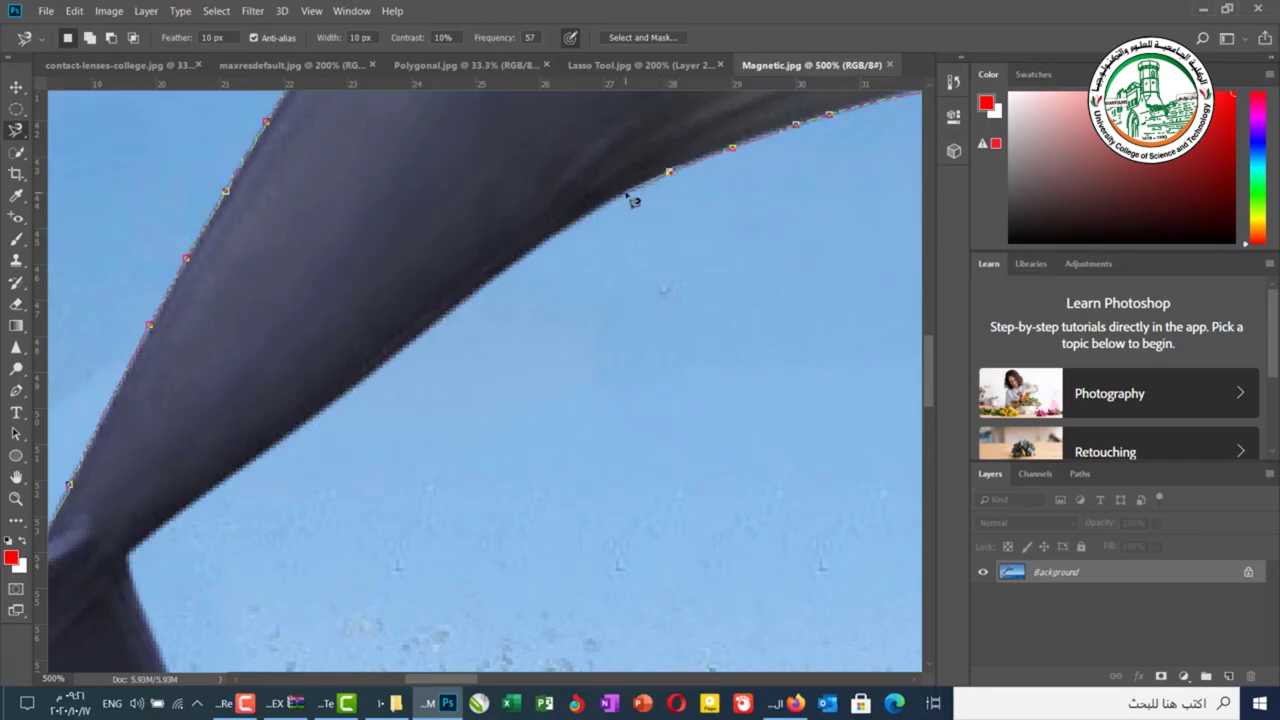
key(BackSpace)
key(BackSpace)
key(BackSpace)
key(BackSpace)
key(BackSpace)
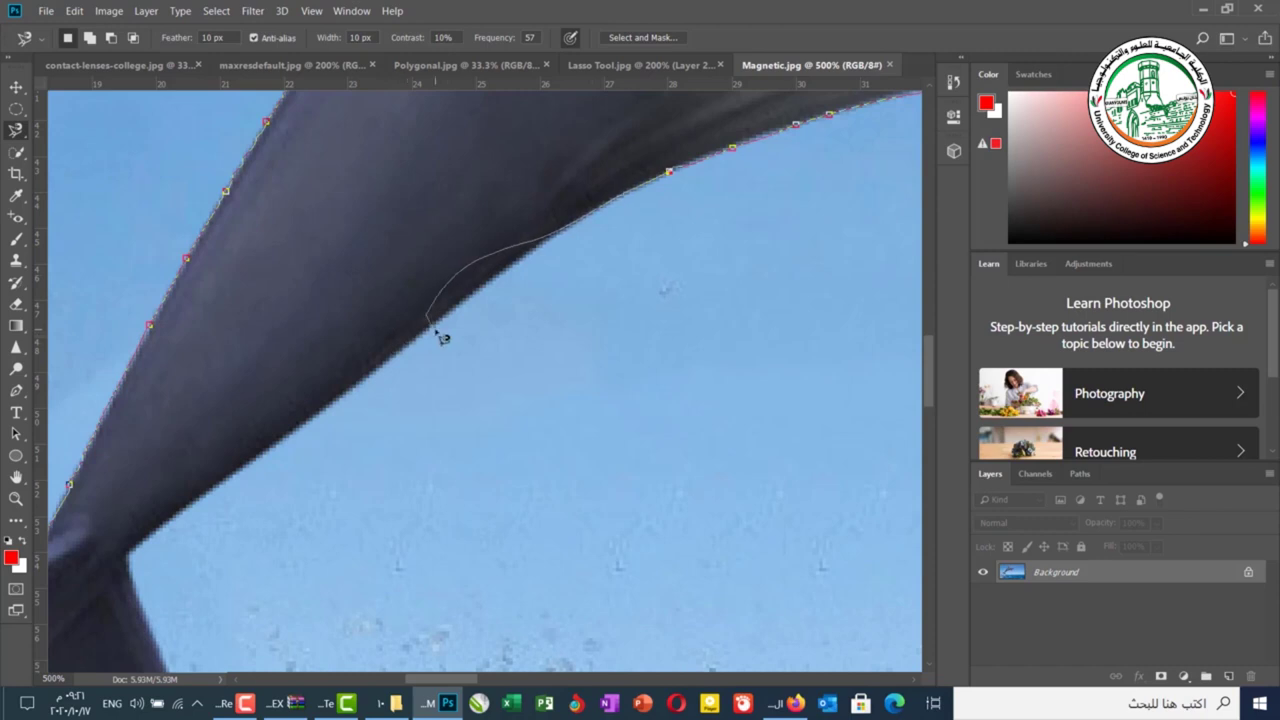
Retrace the lower edge of the tail stock with the magnetic outline, removing the anchor points that snap into the dark body.
click(466, 297)
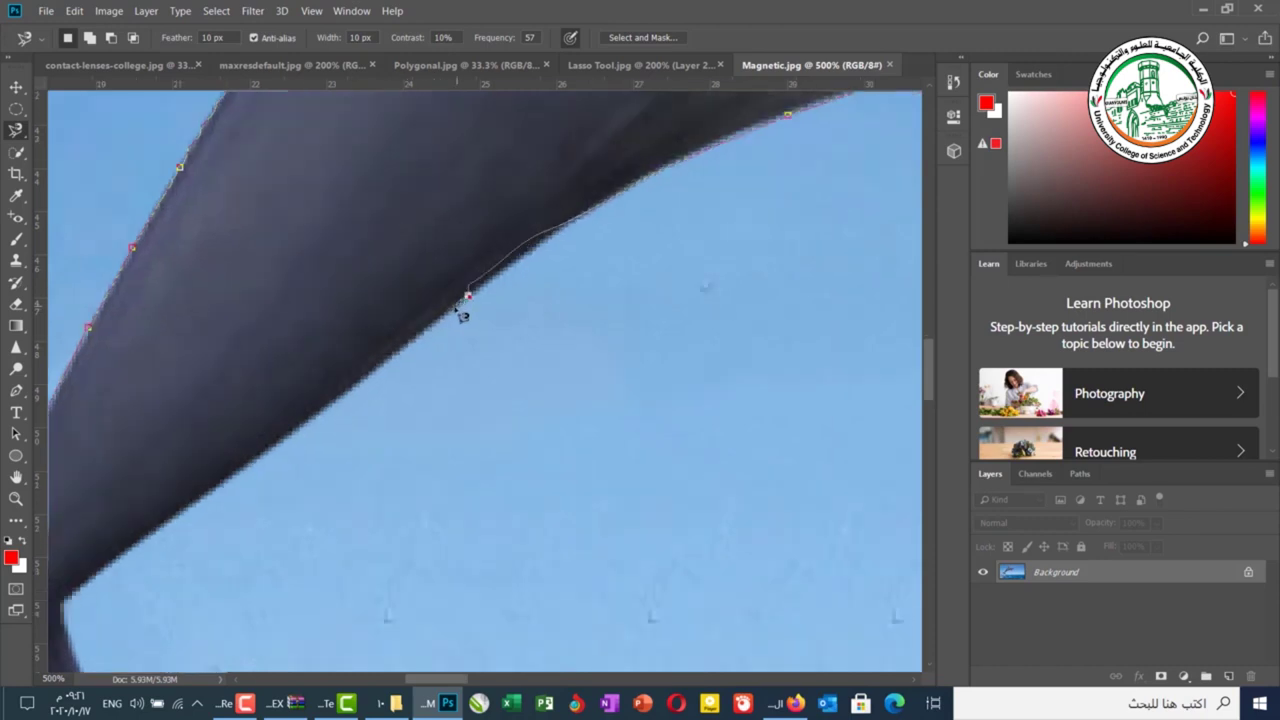
click(540, 262)
click(440, 284)
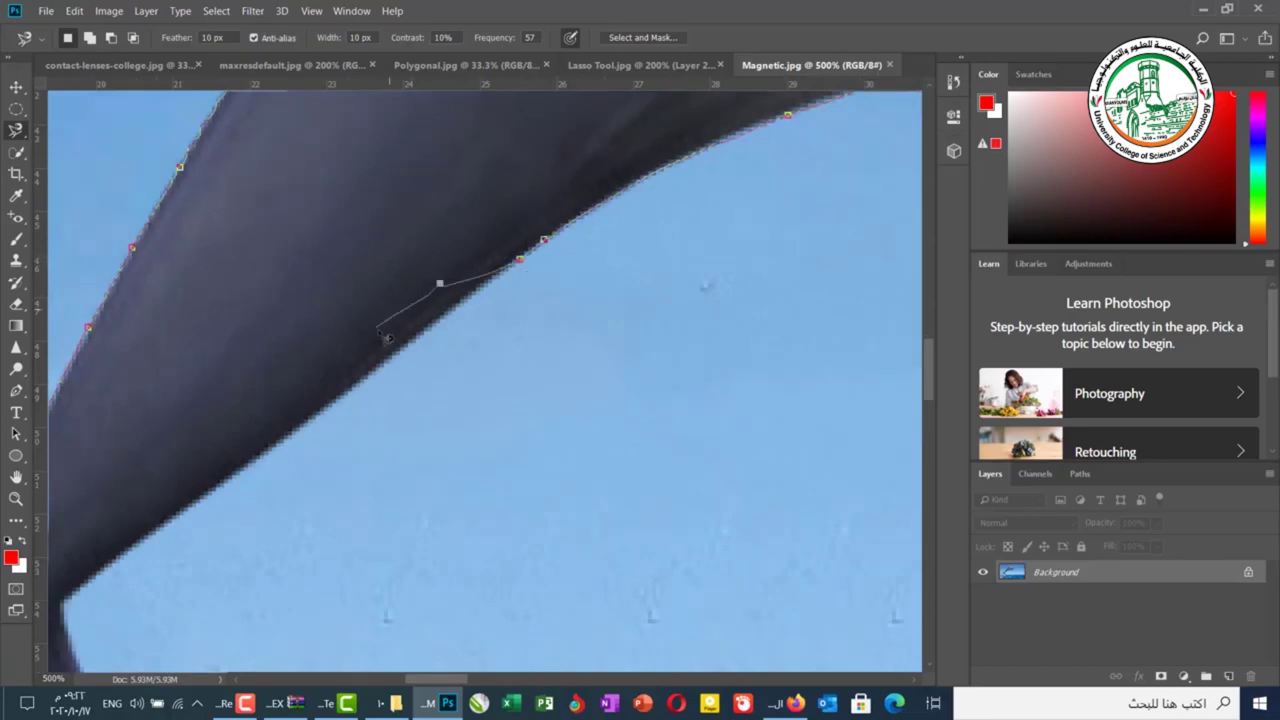
key(BackSpace)
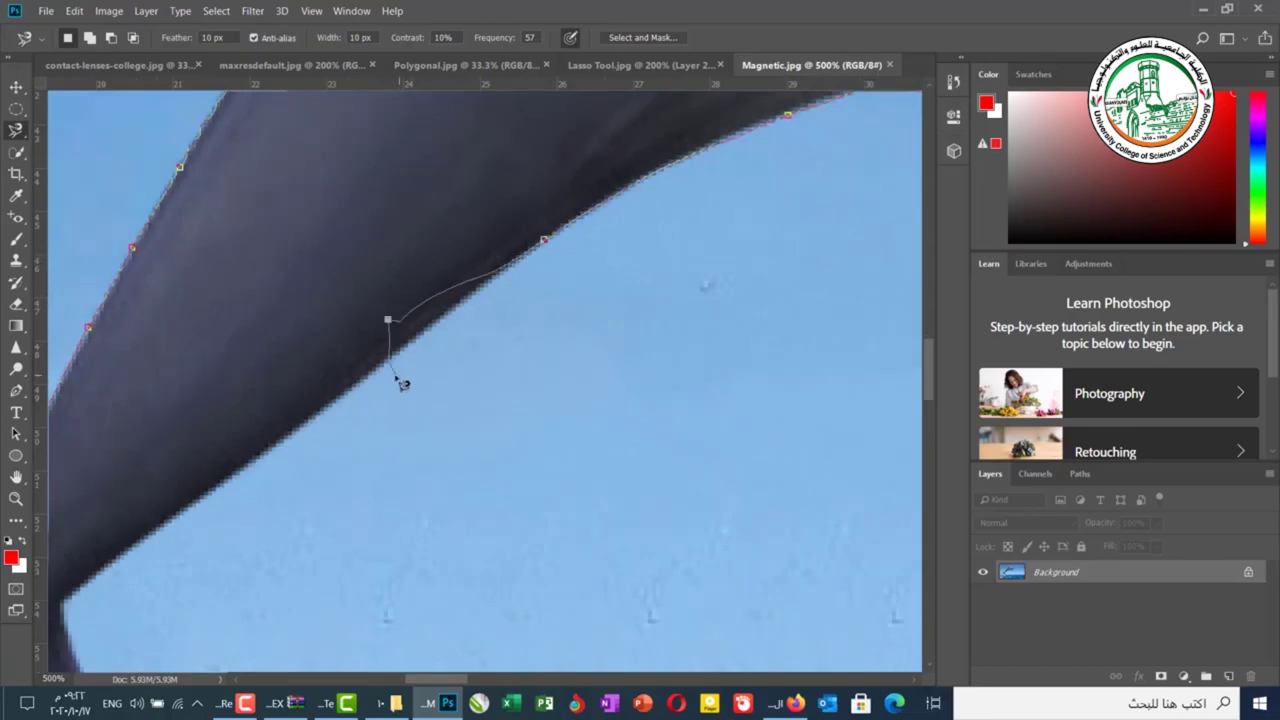
key(BackSpace)
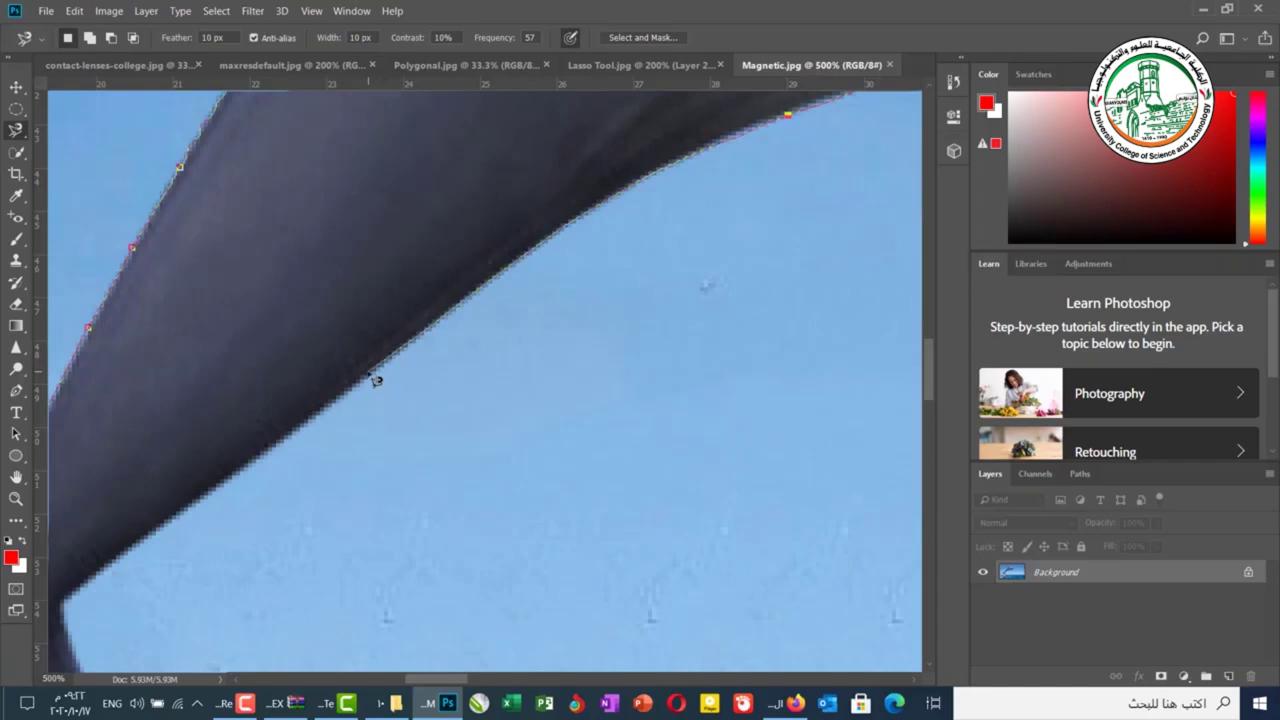
Continue the magnetic outline down the tail stock to the corner where it meets the fluke, removing misplaced anchor points.
mouse_move(360, 371)
mouse_down()
mouse_move(509, 260)
mouse_move(591, 162)
mouse_up()
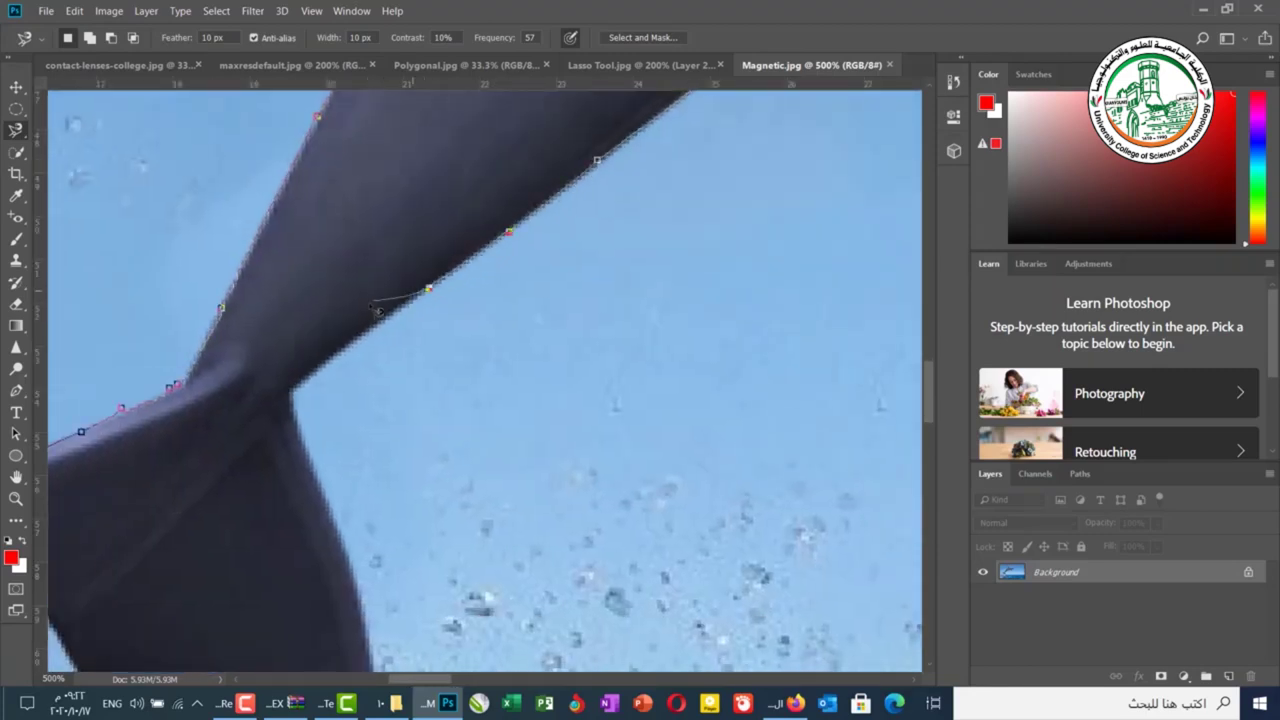
key(BackSpace)
key(BackSpace)
key(BackSpace)
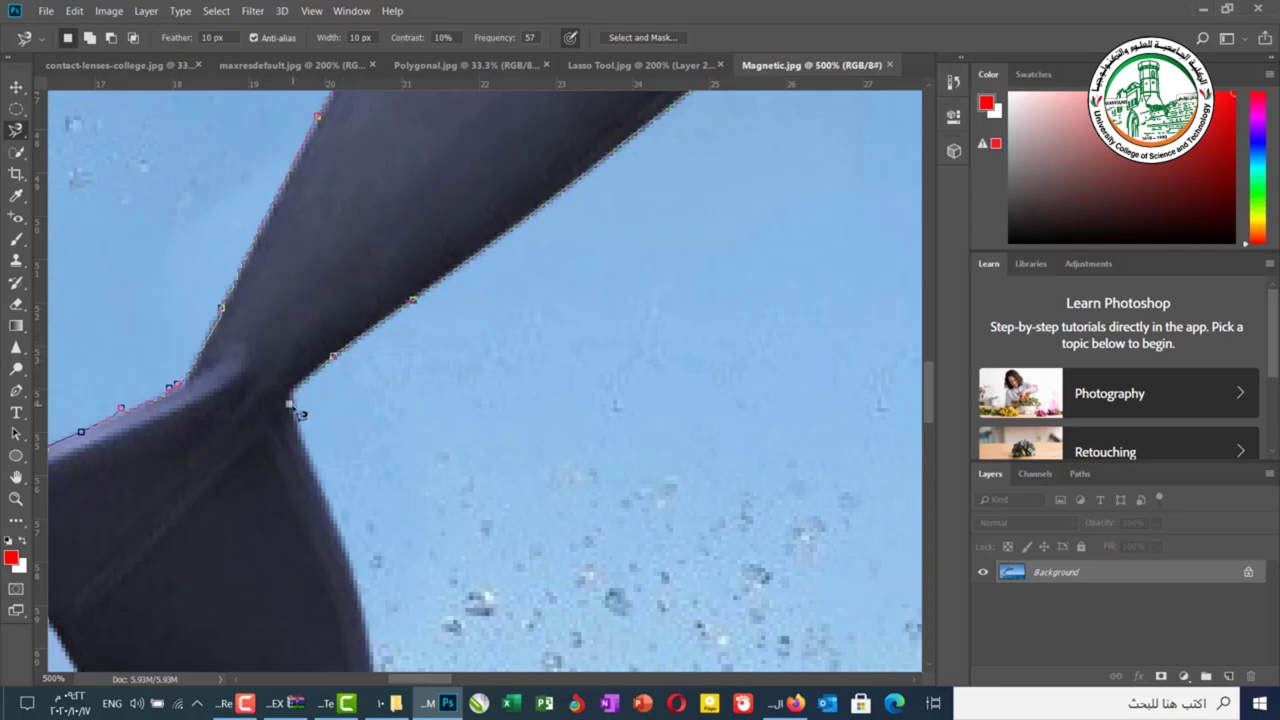
Trace around the downward-pointing tail fluke, removing stray anchor points, and close the outline at the starting notch between the flukes.
drag(291, 395, 505, 123)
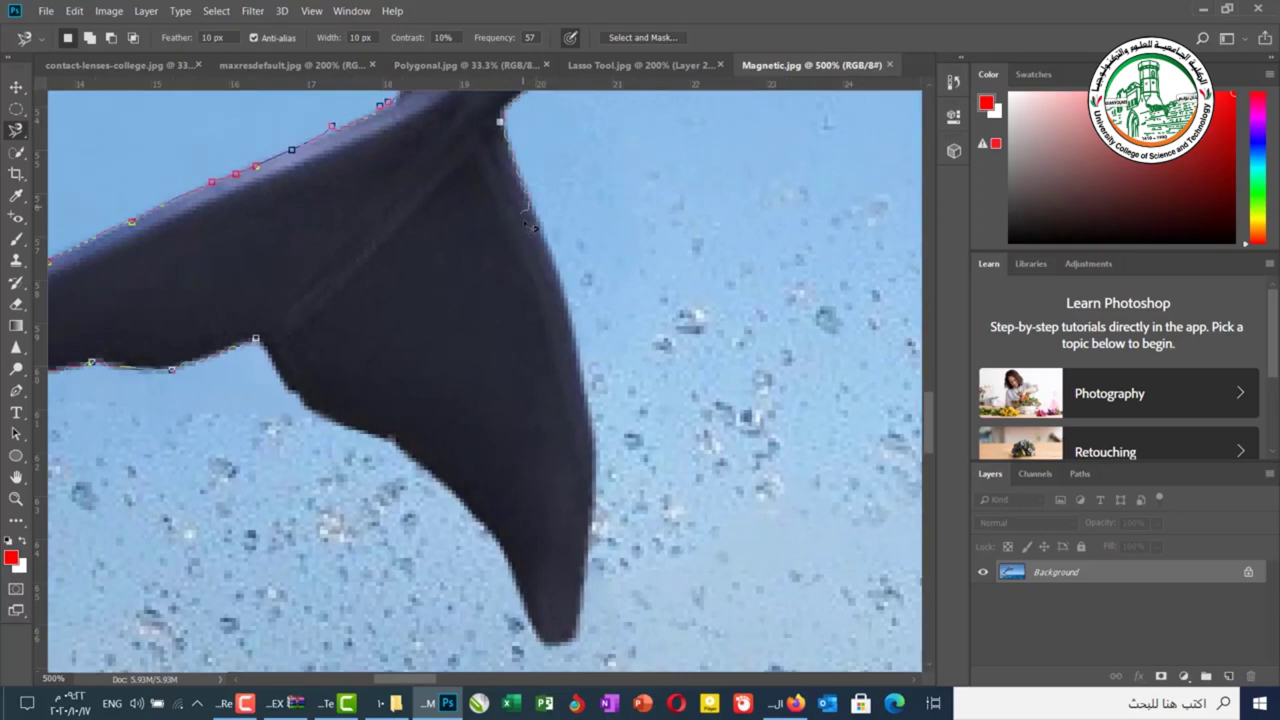
key(BackSpace)
key(BackSpace)
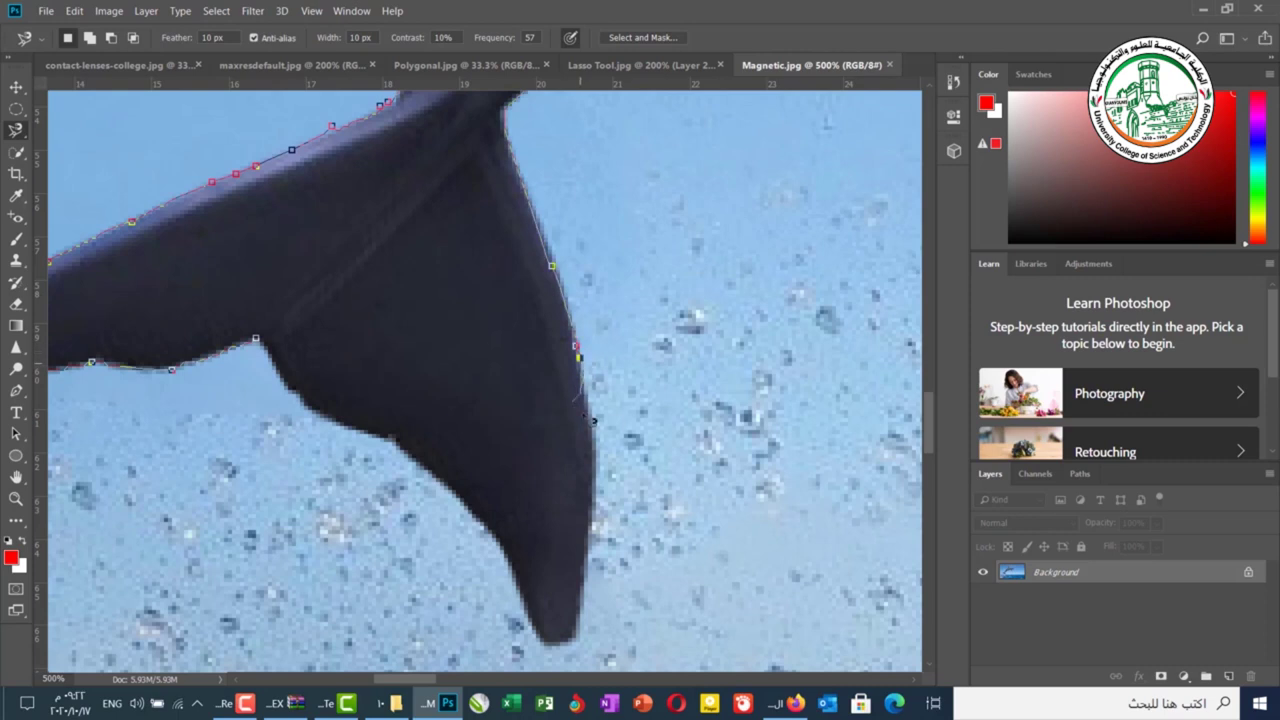
key(BackSpace)
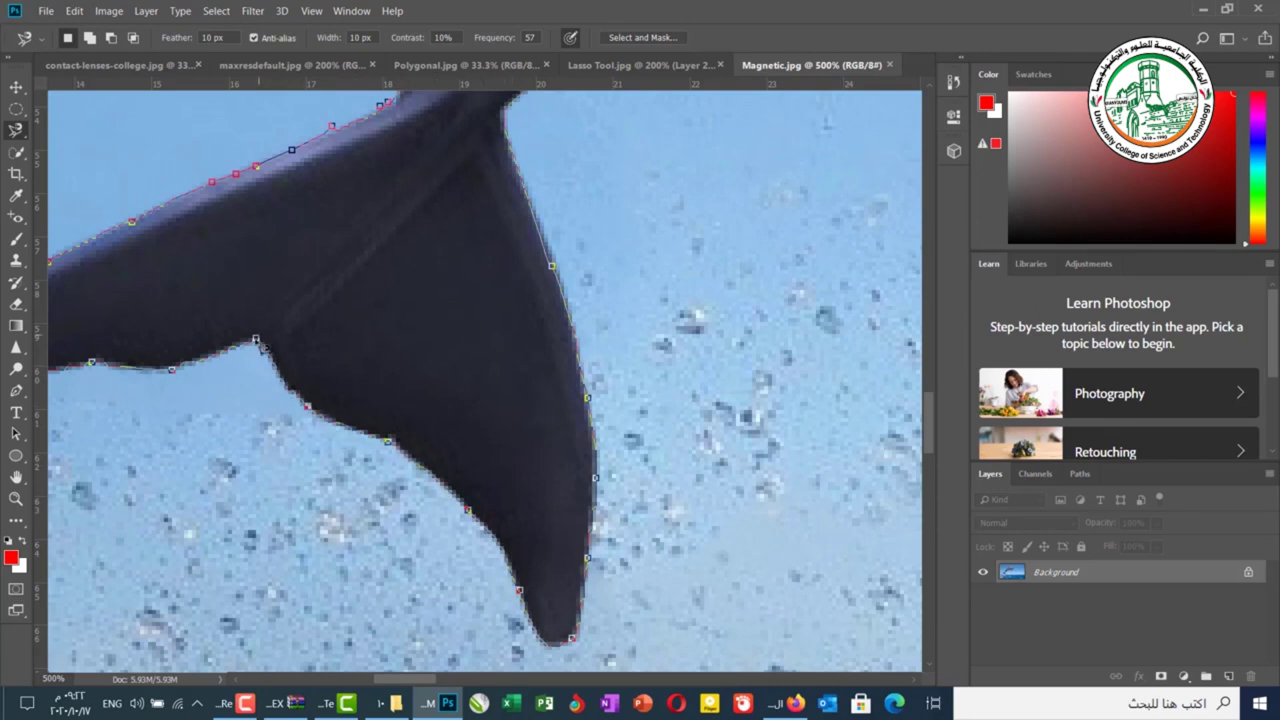
click(258, 340)
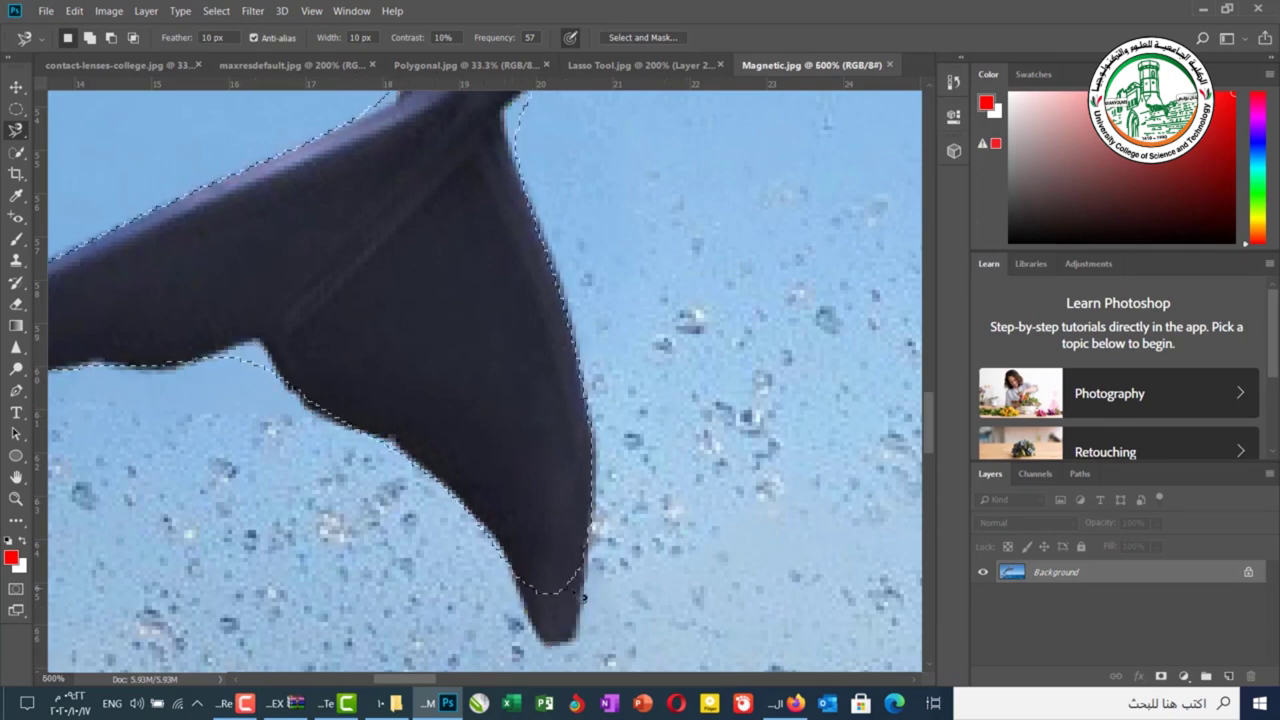
Add the missing tip of the downward-pointing tail fluke to the dolphin selection with the Magnetic Lasso.
scroll(570, 545, down, 1)
scroll(560, 540, down, 1)
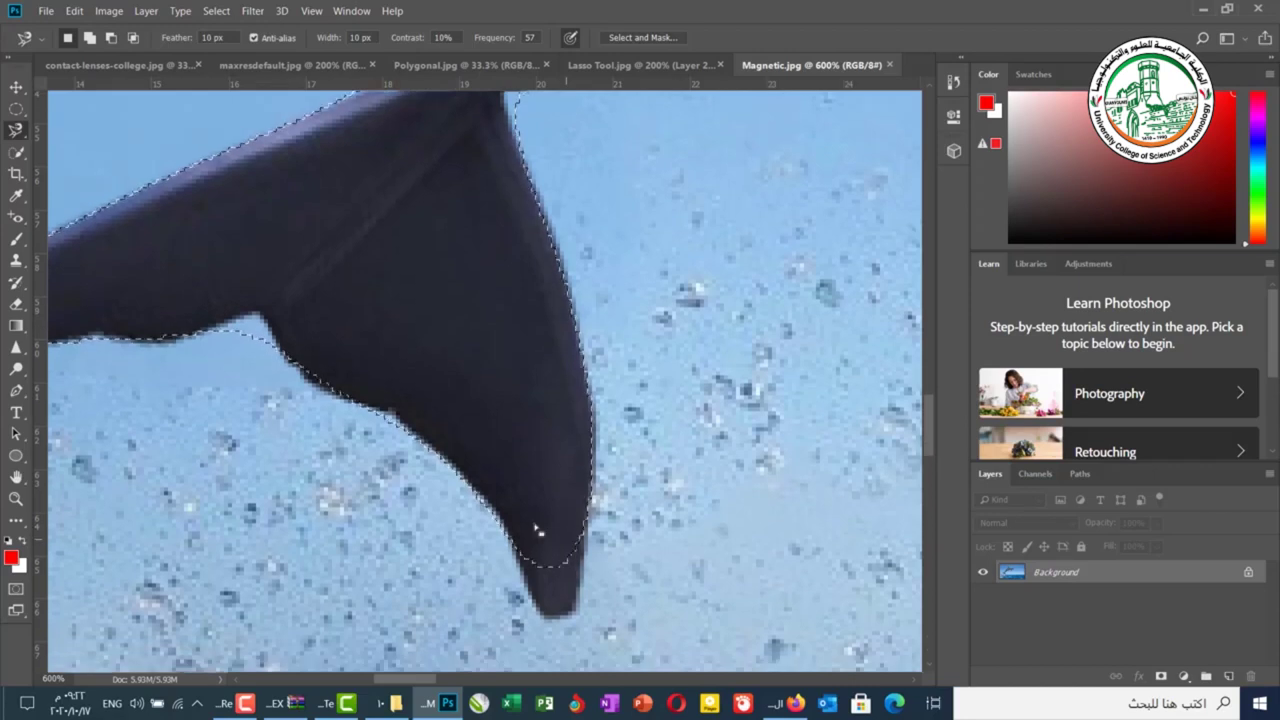
click(89, 39)
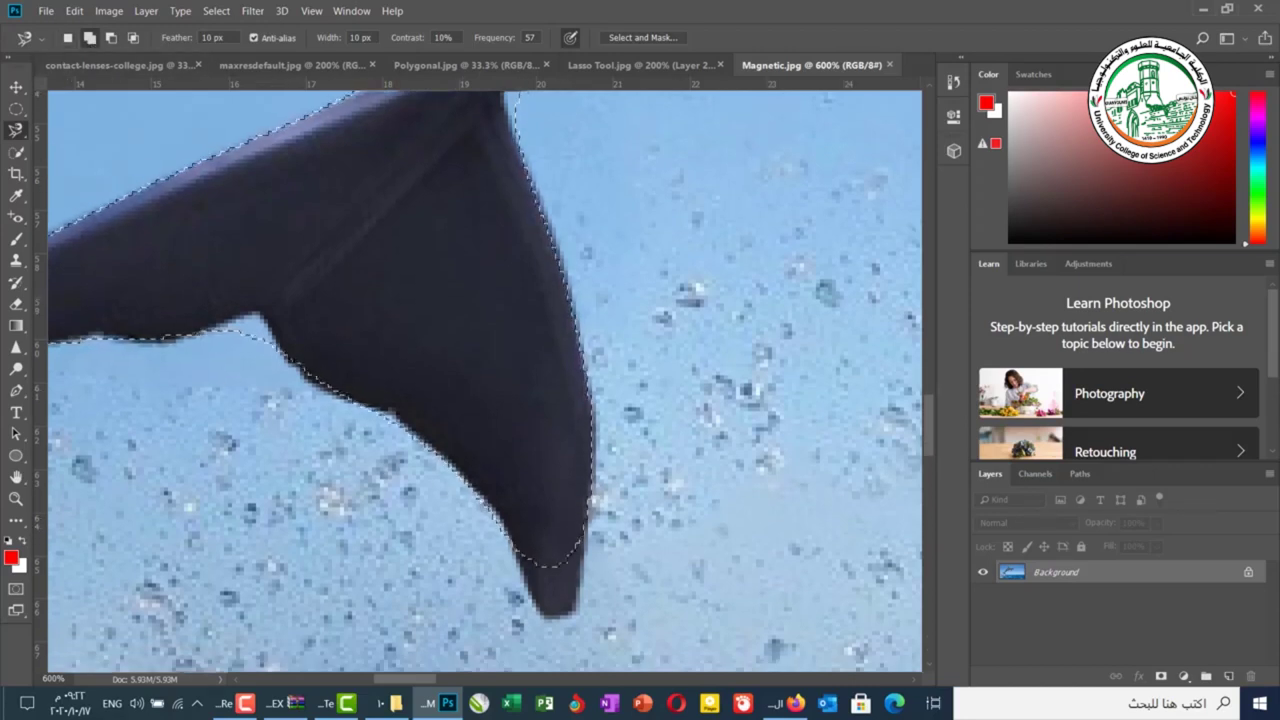
click(583, 527)
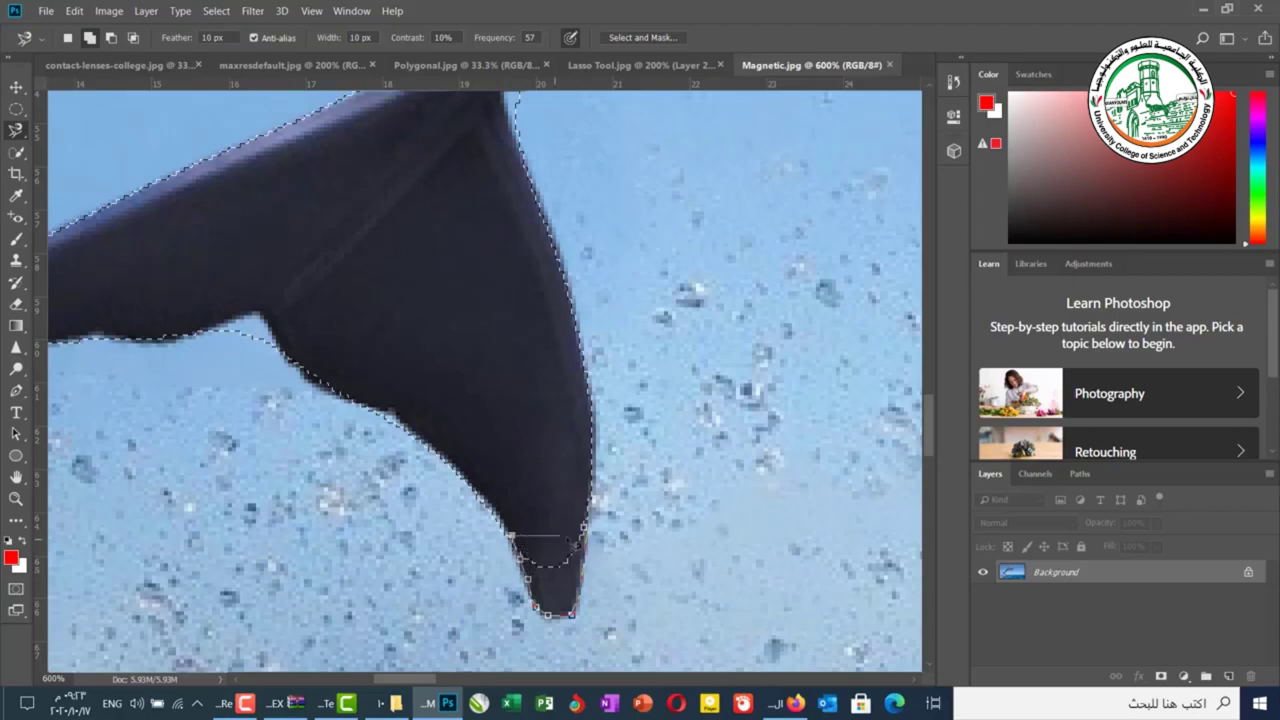
click(588, 534)
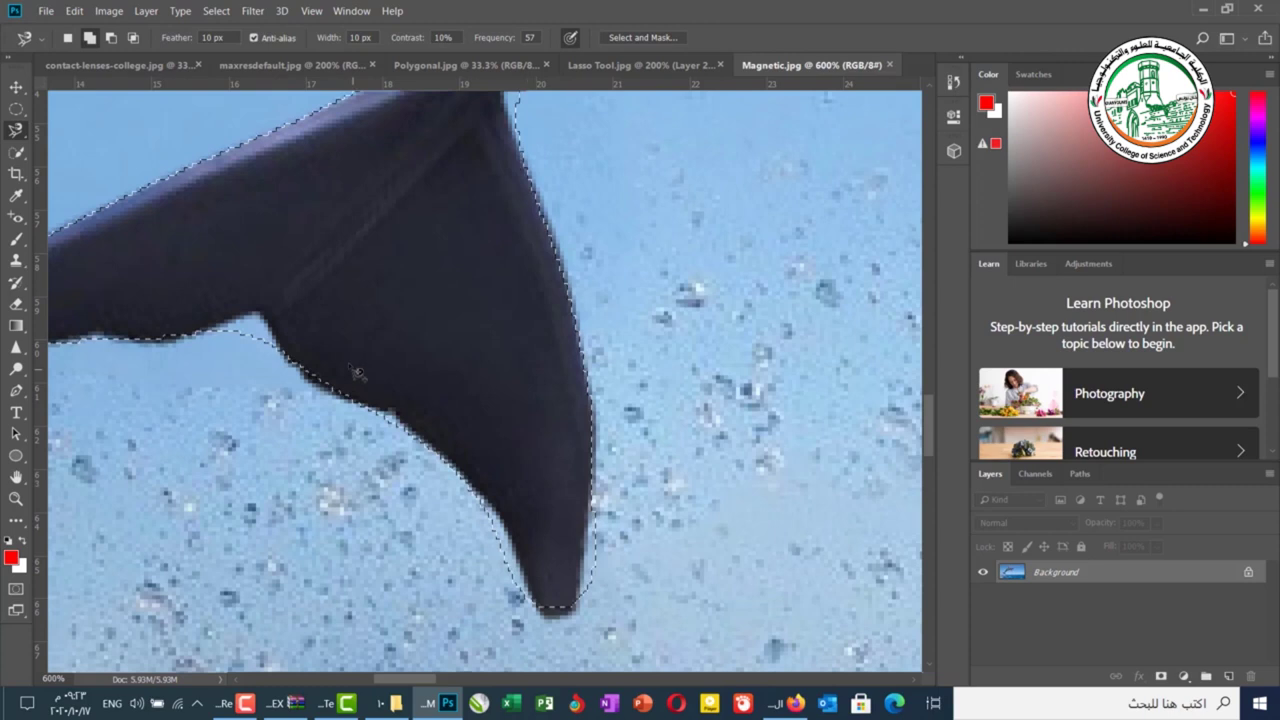
Subtract the patch of sky in the notch between the tail flukes from the dolphin selection.
click(111, 37)
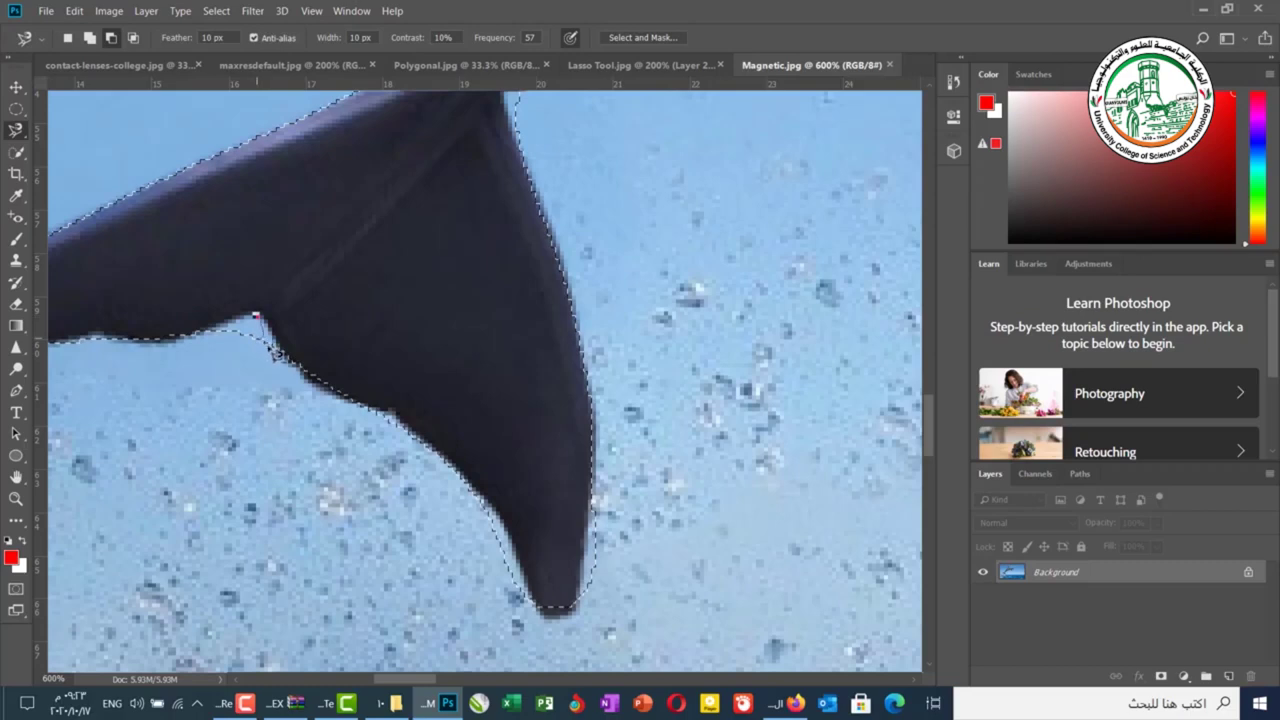
click(273, 352)
click(267, 375)
click(257, 319)
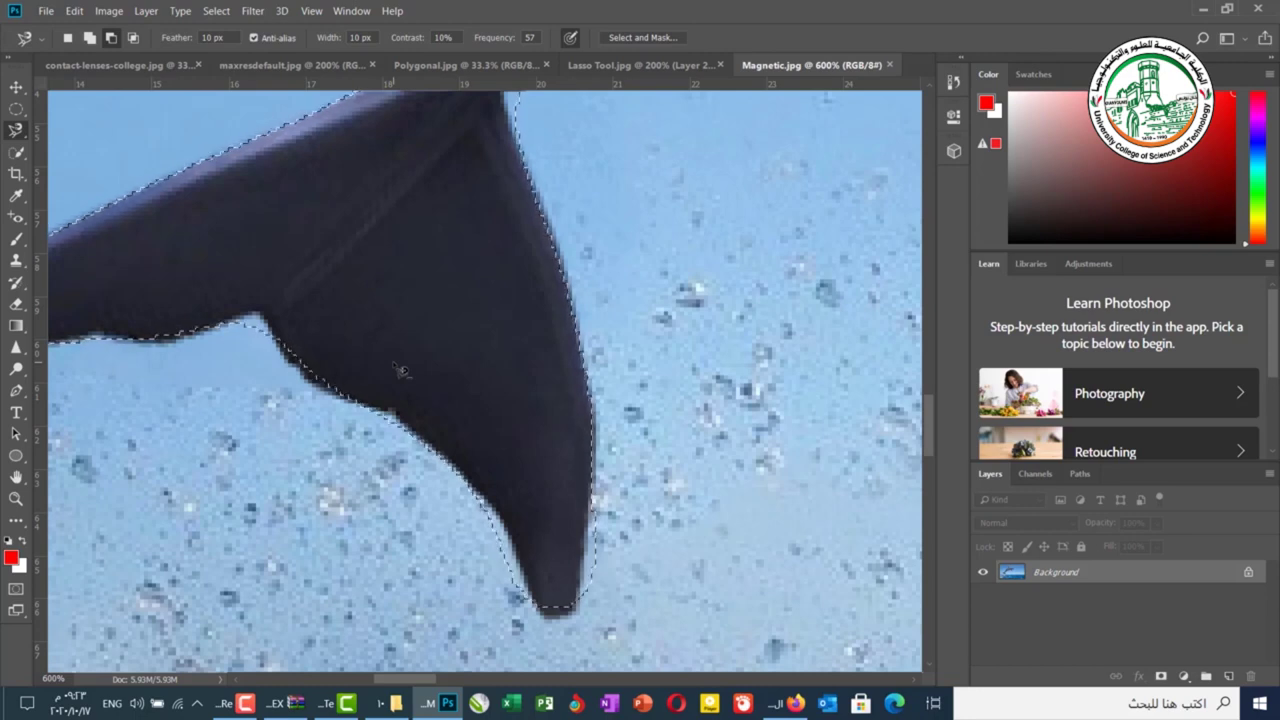
Copy the selected dolphin to a new layer and move the copy below the original, over the sea.
key(ctrl+0)
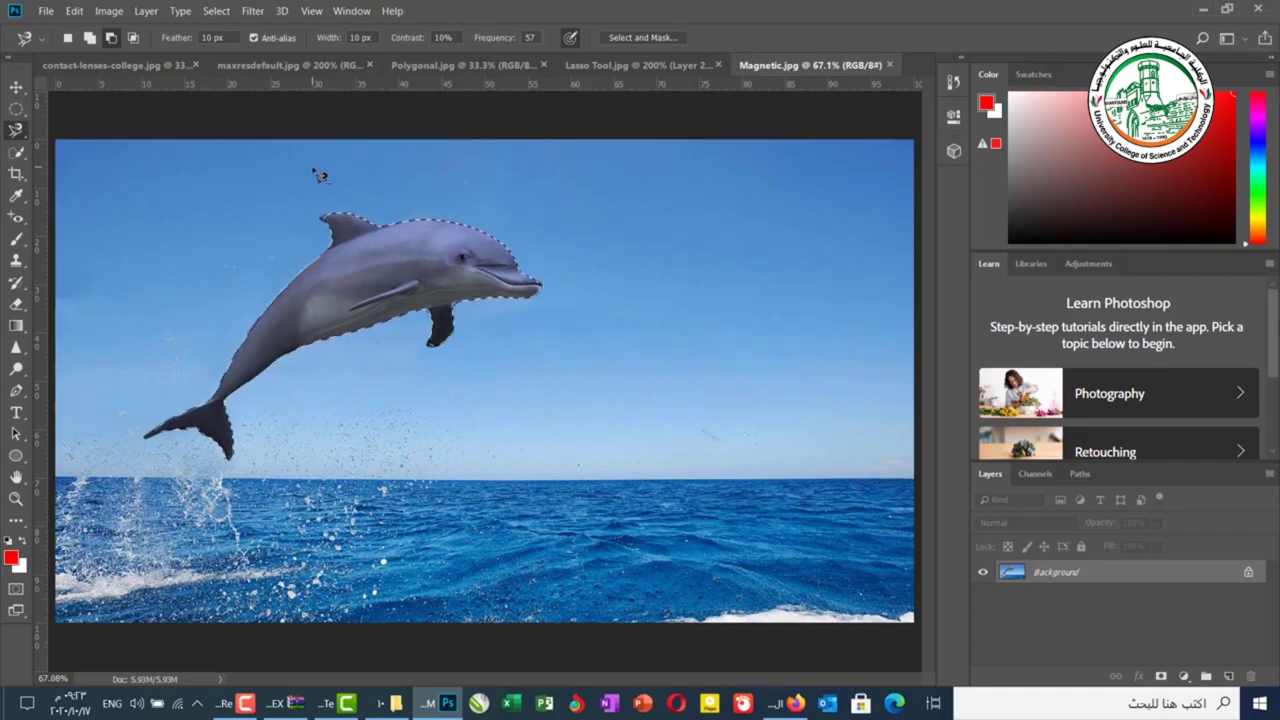
key(ctrl+j)
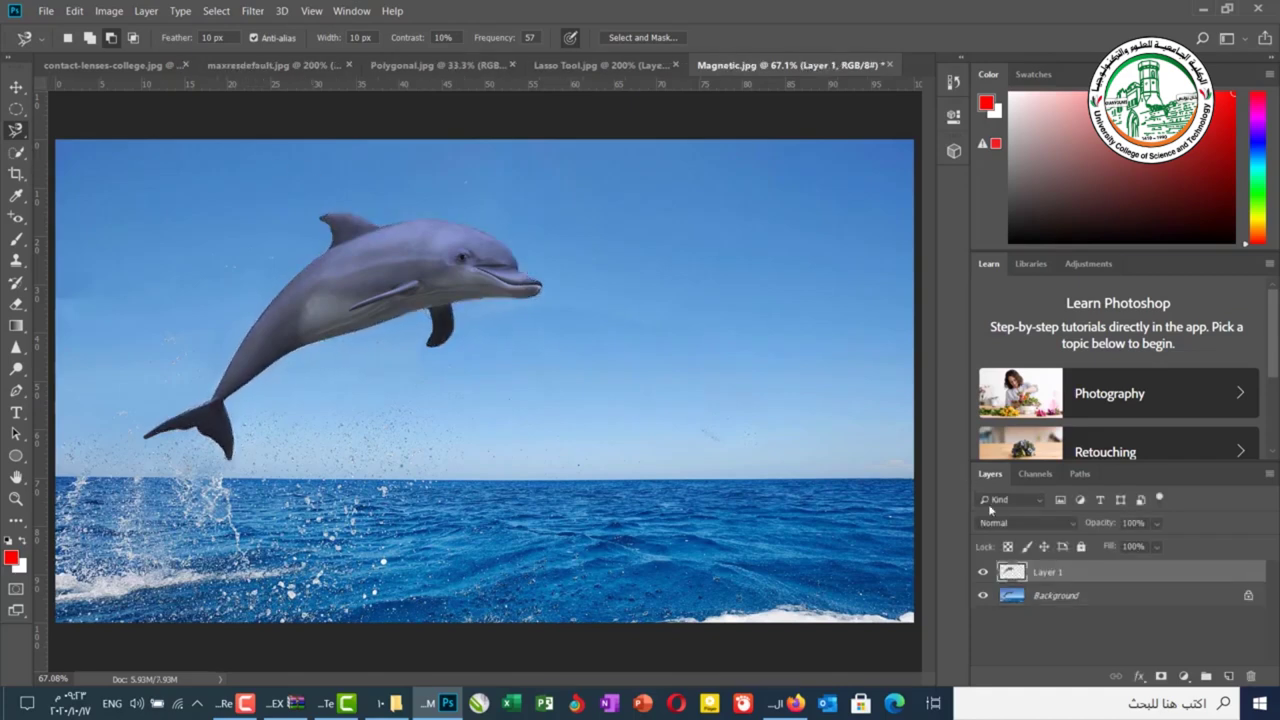
click(16, 87)
drag(338, 290, 404, 447)
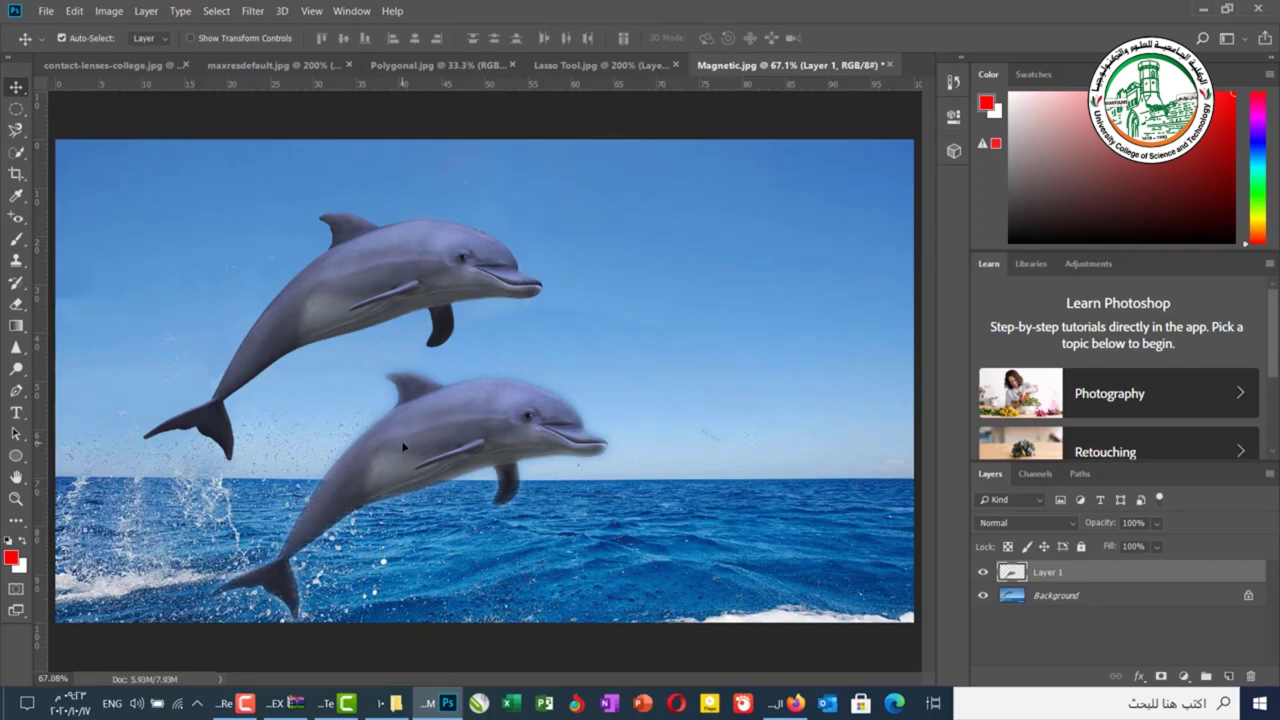
Scale the copied dolphin proportionally to about 74.4% and place it just below the original at the horizon.
key(ctrl+t)
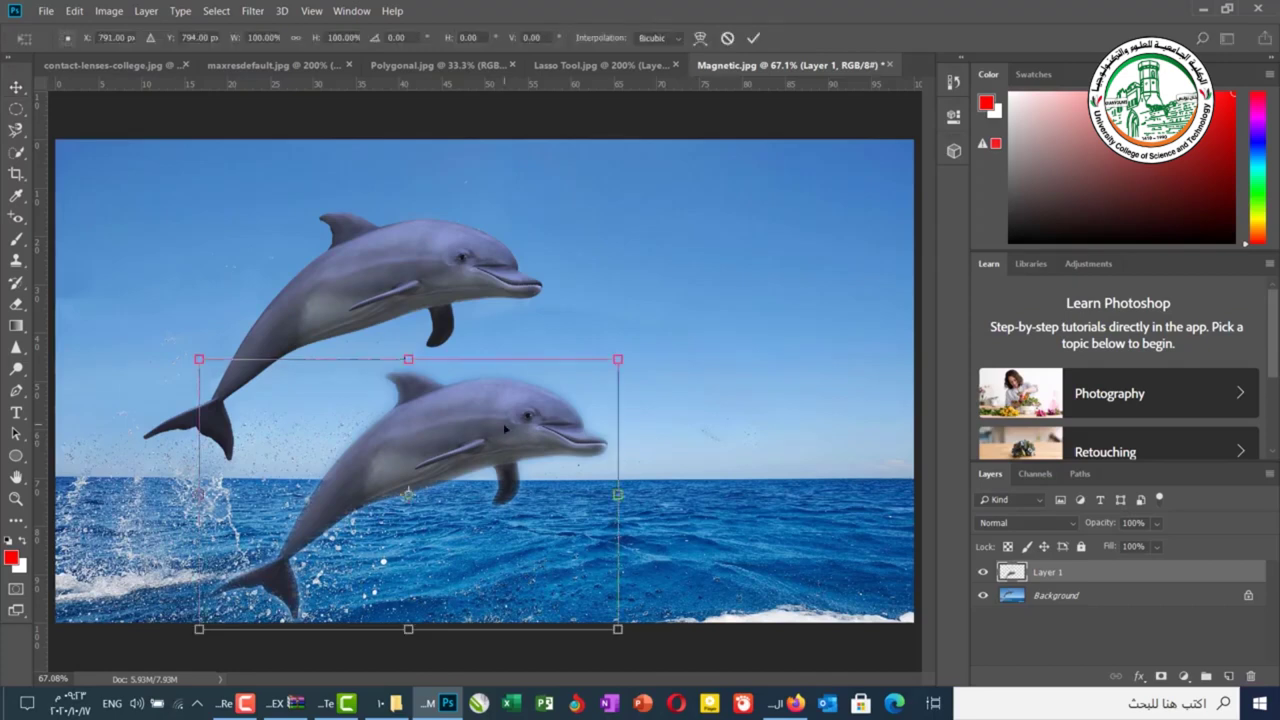
drag(620, 359, 475, 444)
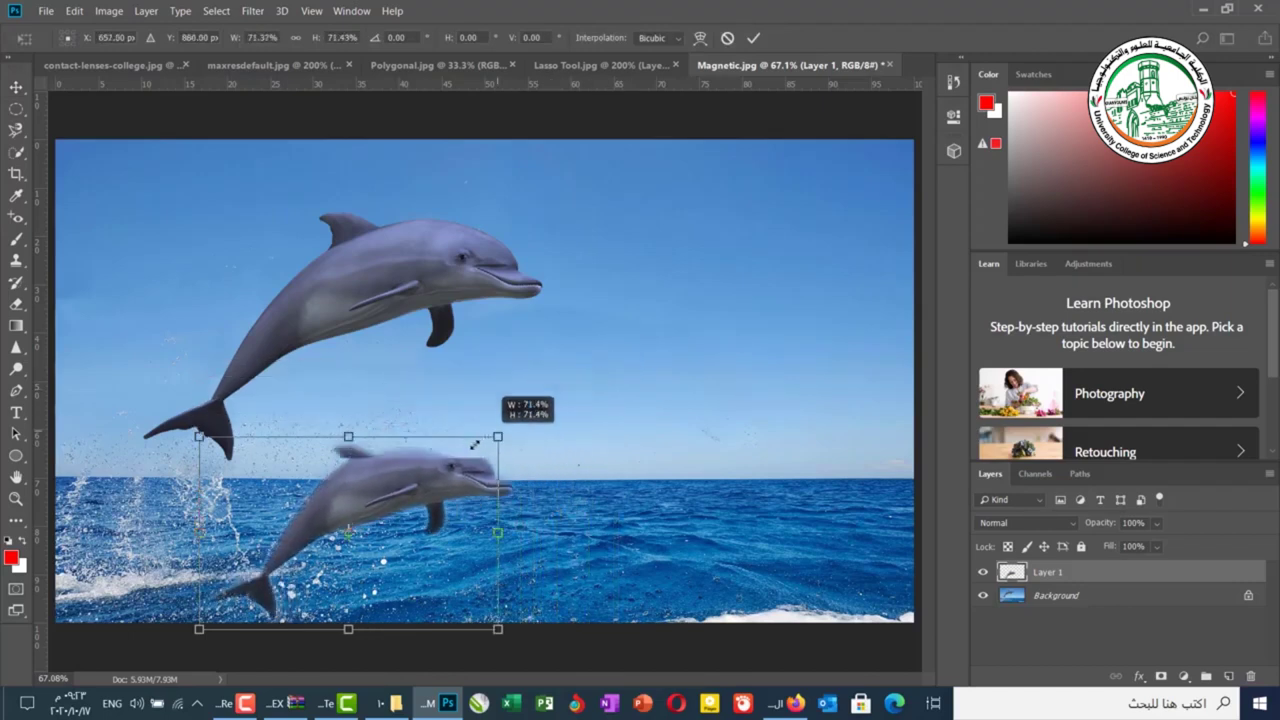
key(ctrl+z)
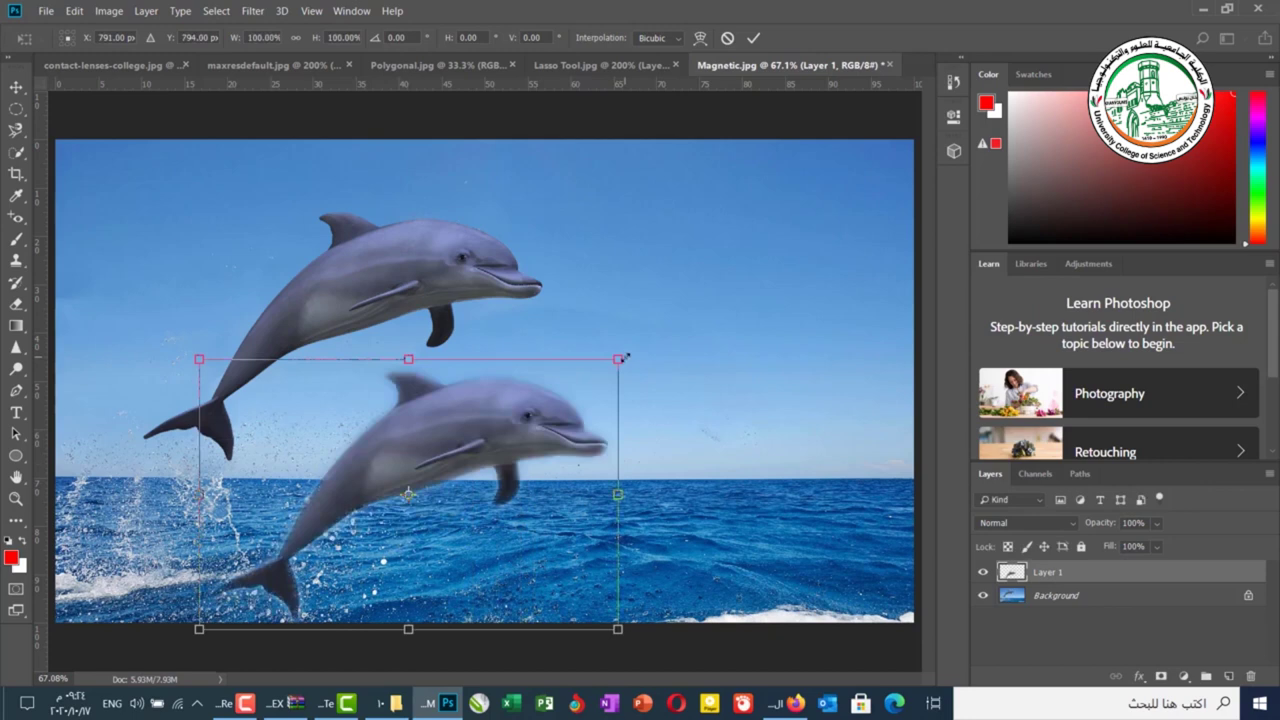
drag(620, 359, 511, 428)
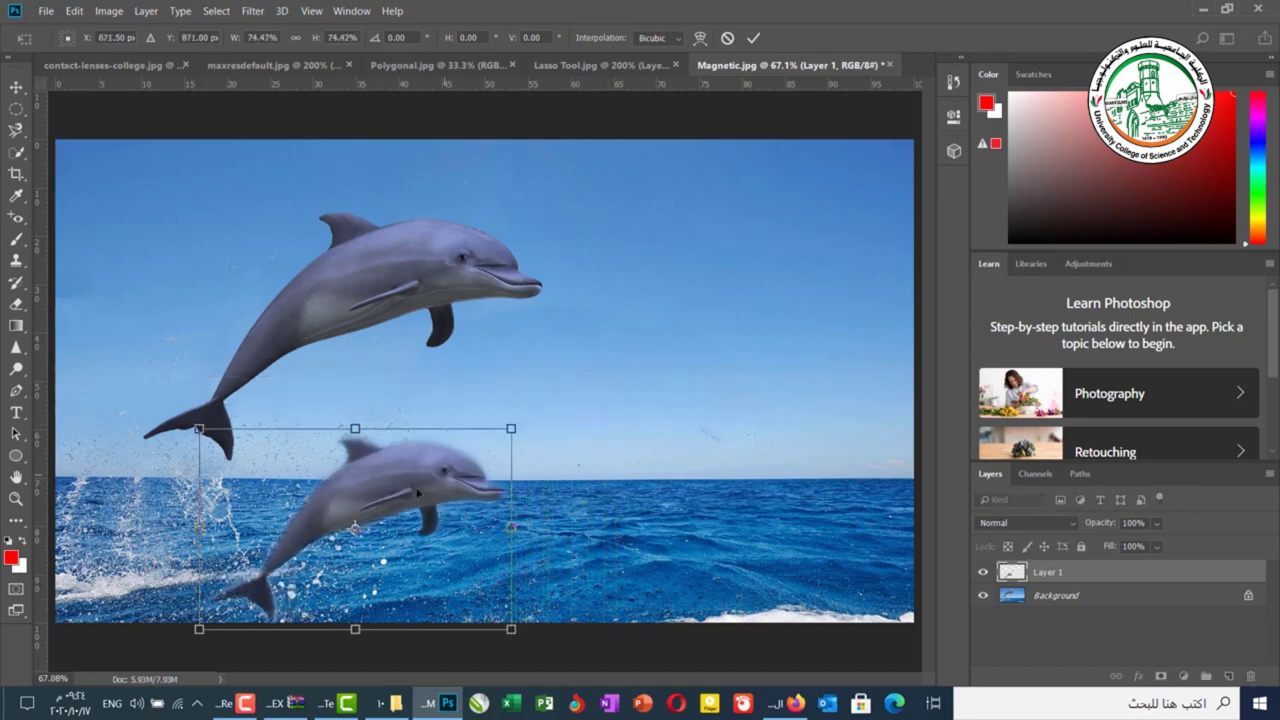
drag(390, 507, 427, 413)
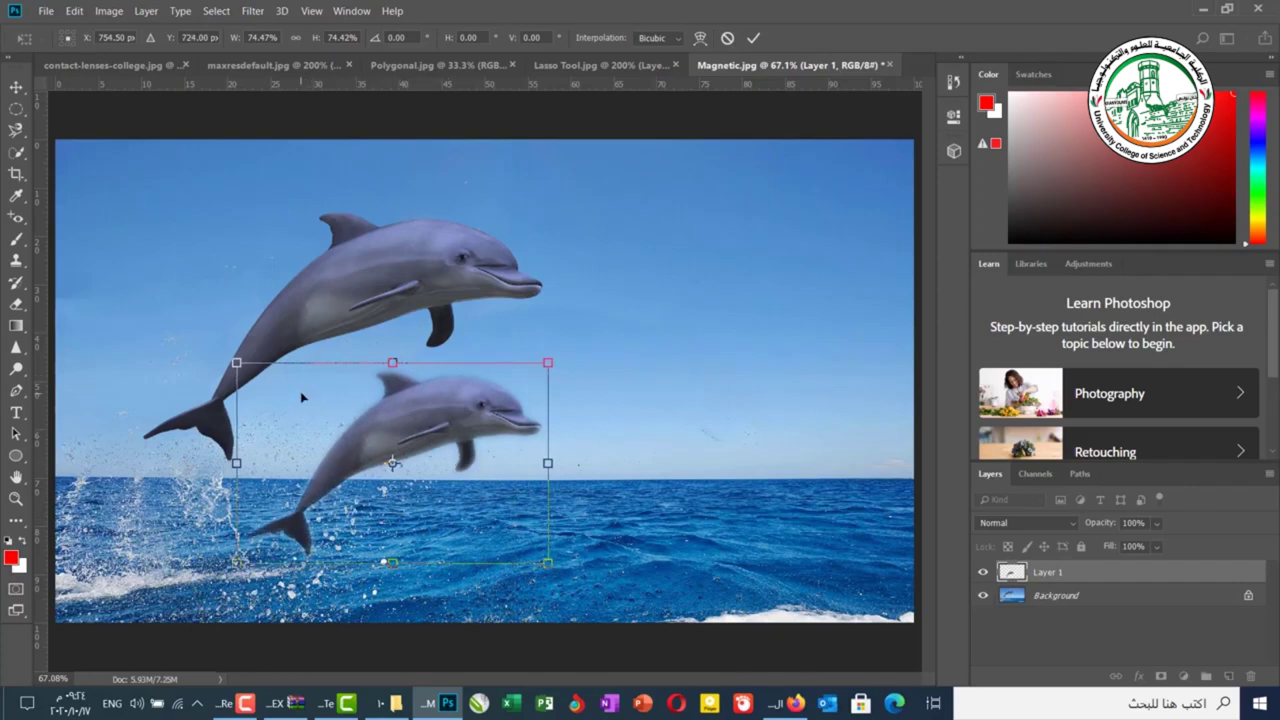
key(Return)
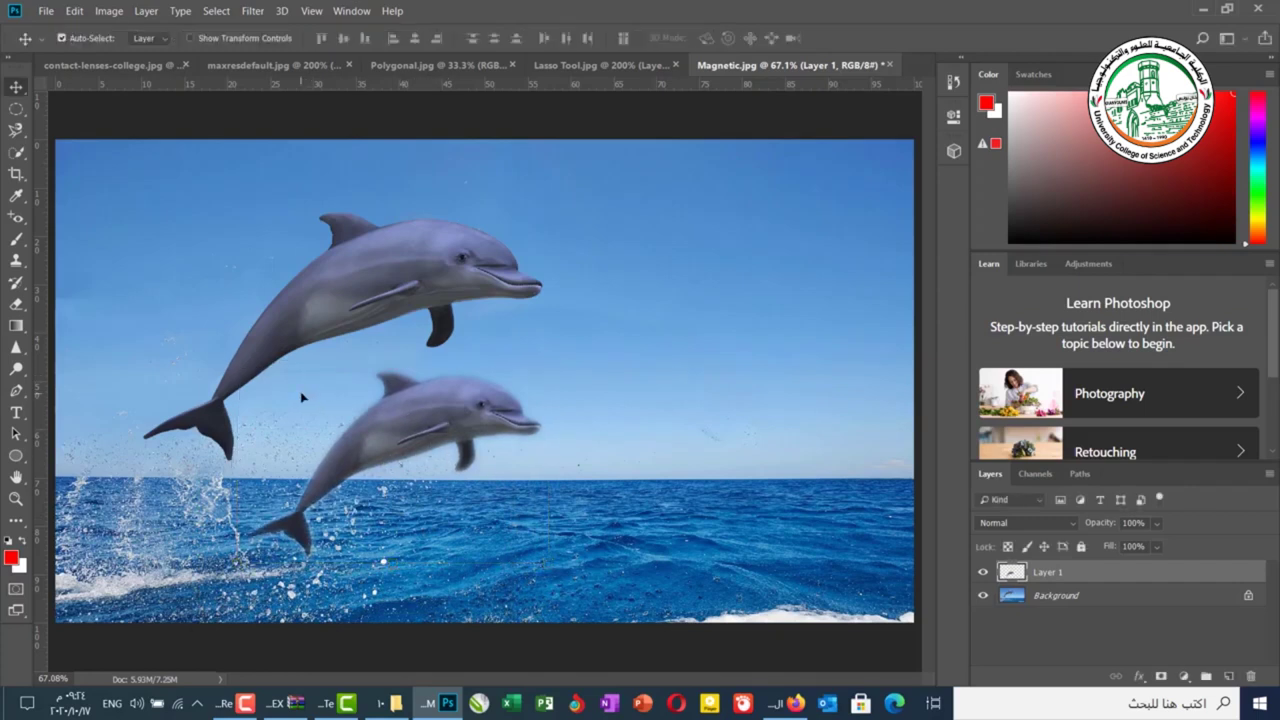
Start a new Magnetic Lasso outline in the sky just above the original dolphin's snout.
click(16, 131)
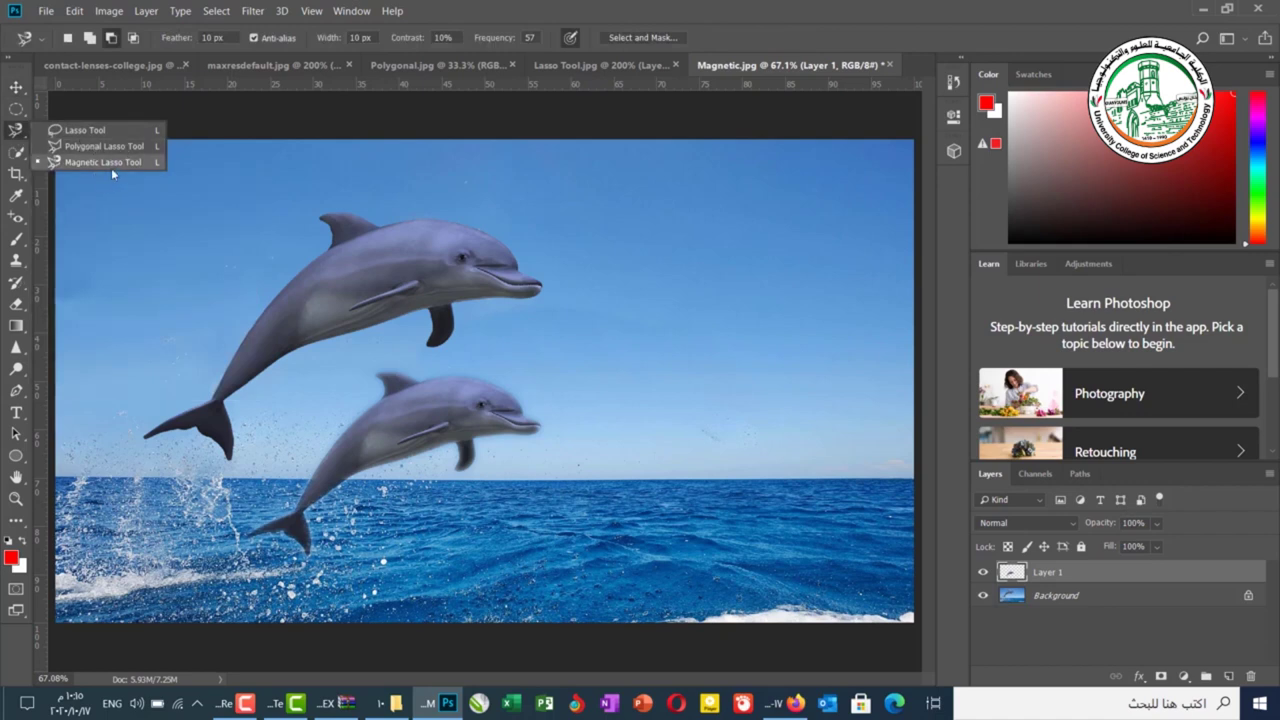
click(533, 246)
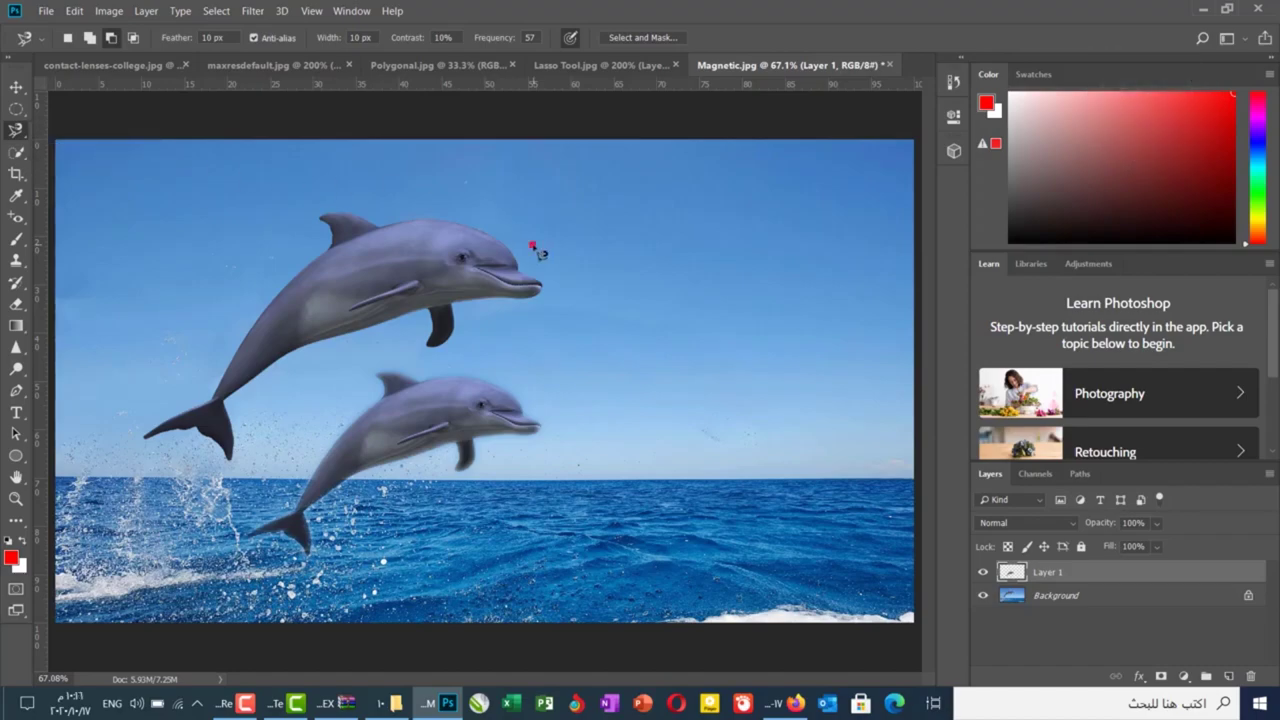